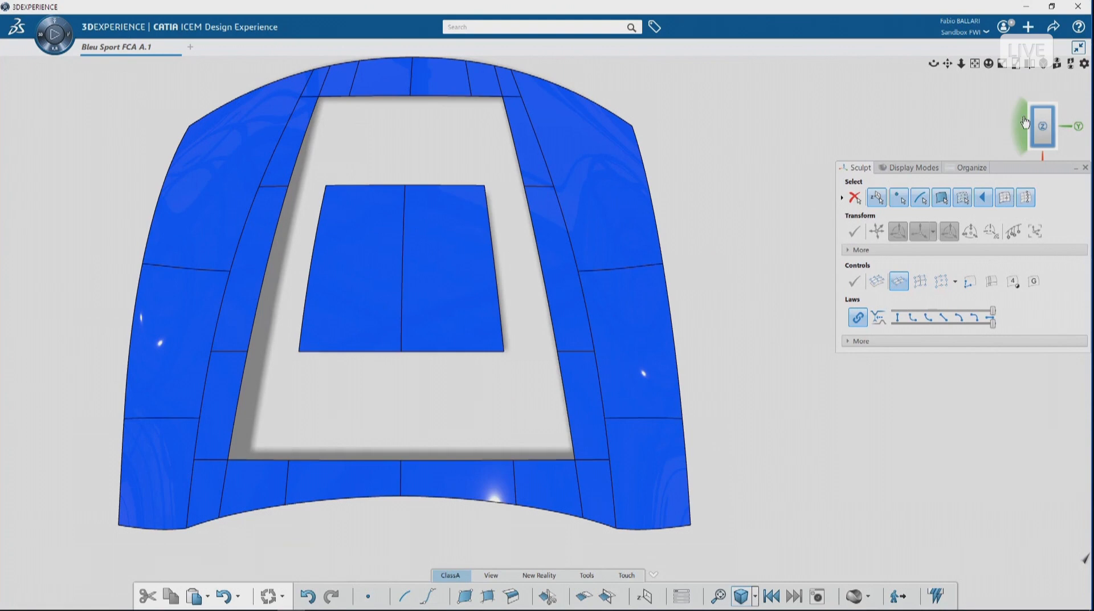
- Create an OmniSurf blend between the centre patch's side edge and the adjacent side surface, with G0 start and G2 end continuity
click(1021, 114)
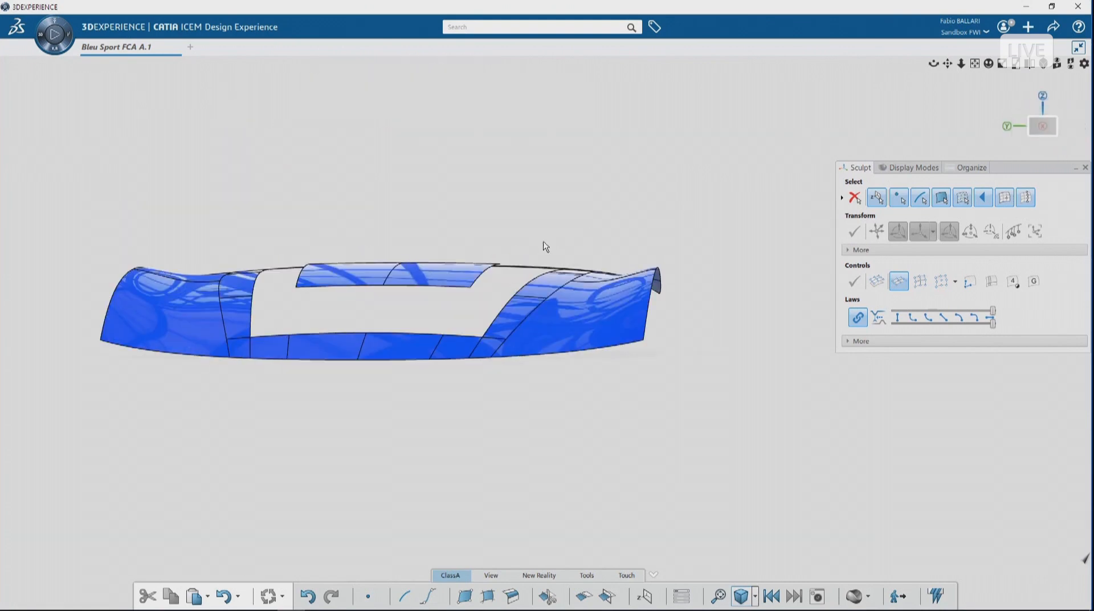
middle_drag(401, 274, 381, 295)
key(space)
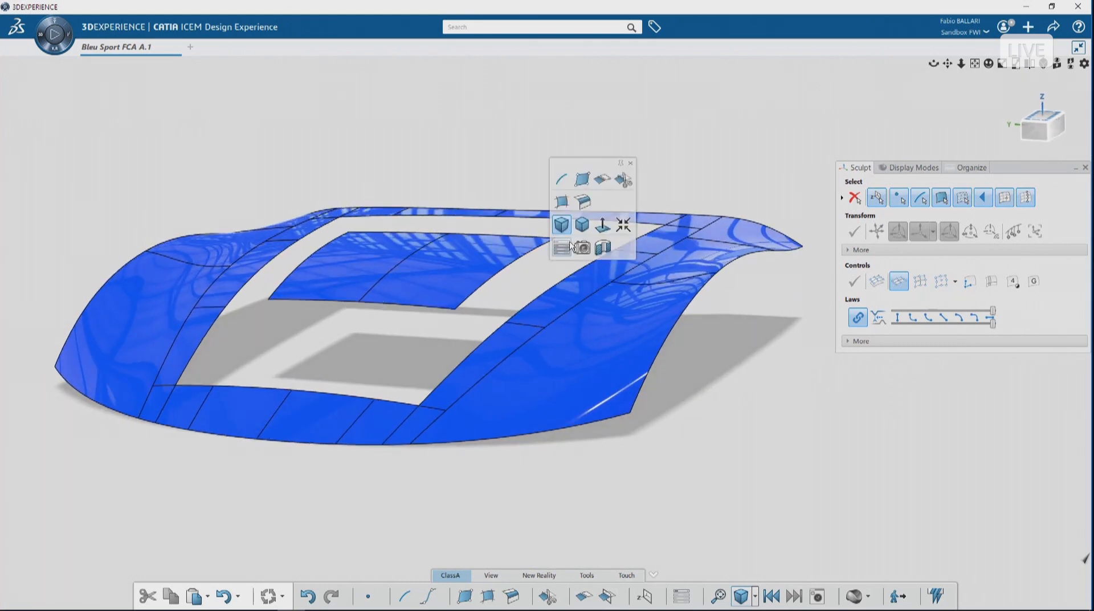
click(561, 202)
click(566, 289)
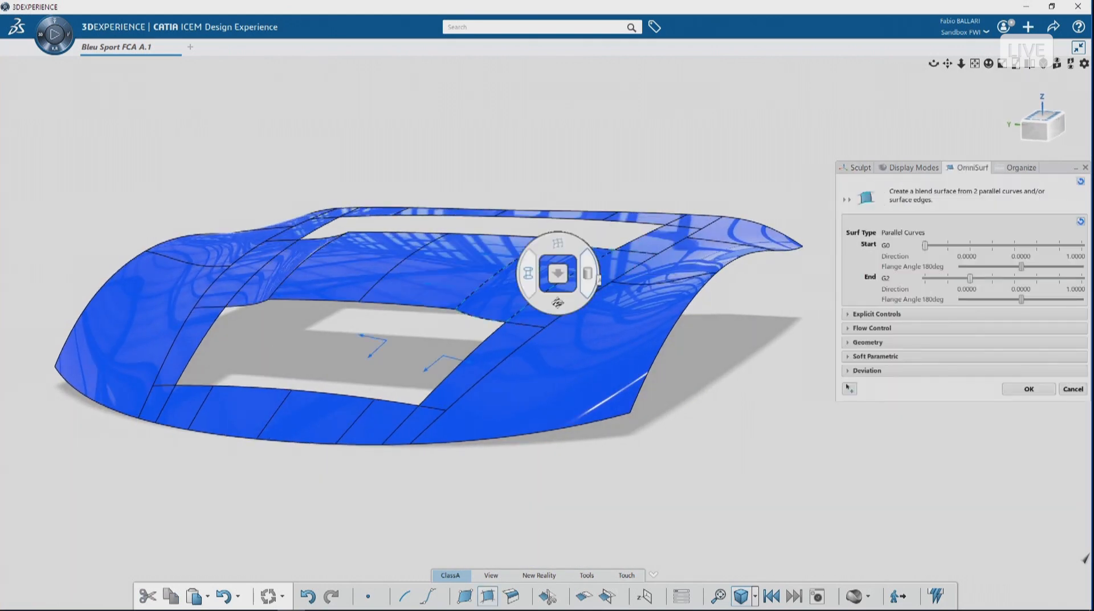
drag(939, 244, 970, 245)
middle_drag(561, 359, 575, 342)
drag(970, 245, 924, 245)
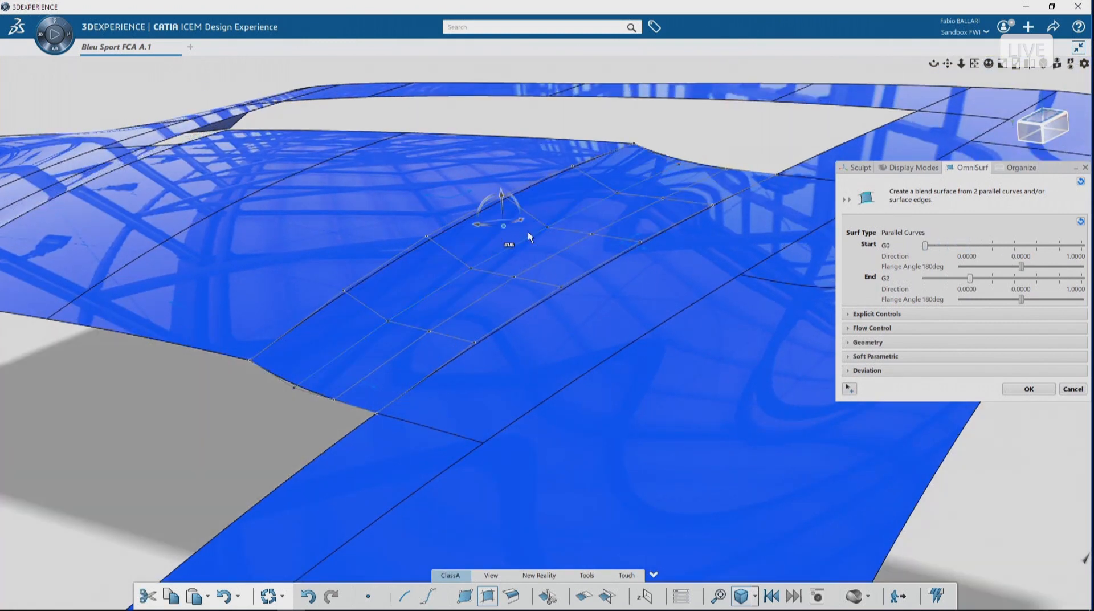
- Shift the blend's inner control points under a striped reflection display and set its end continuity to G3
drag(484, 225, 475, 223)
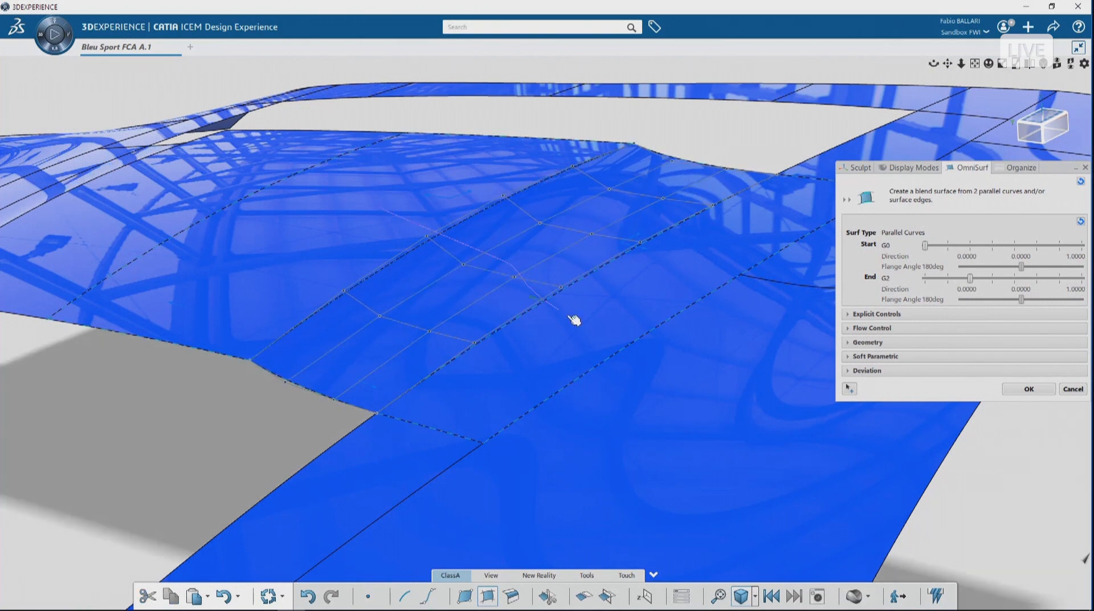
right_drag(579, 326, 579, 386)
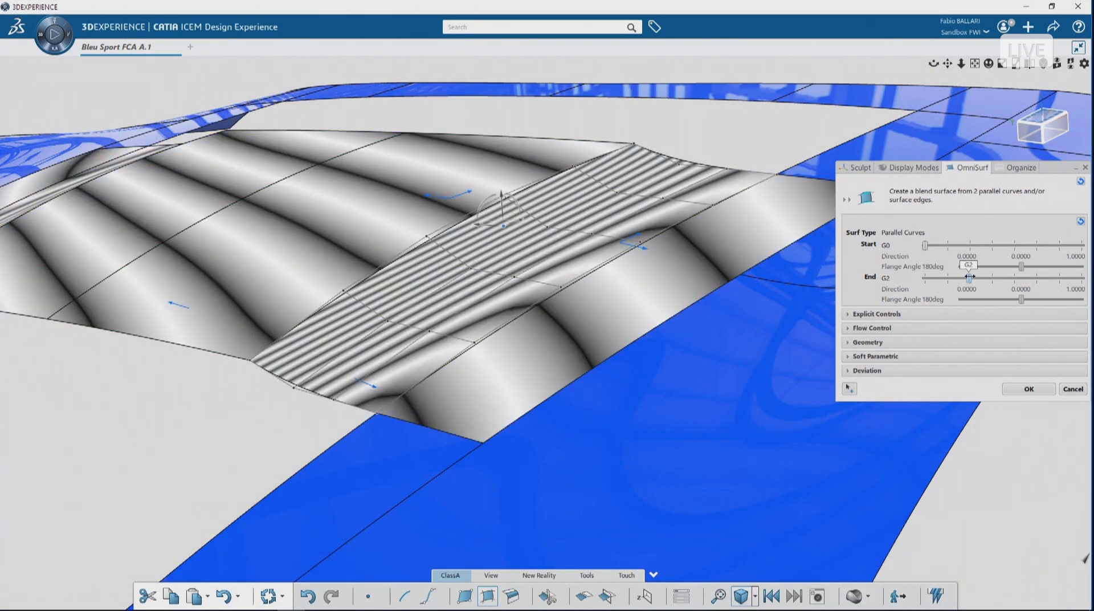
drag(970, 276, 990, 275)
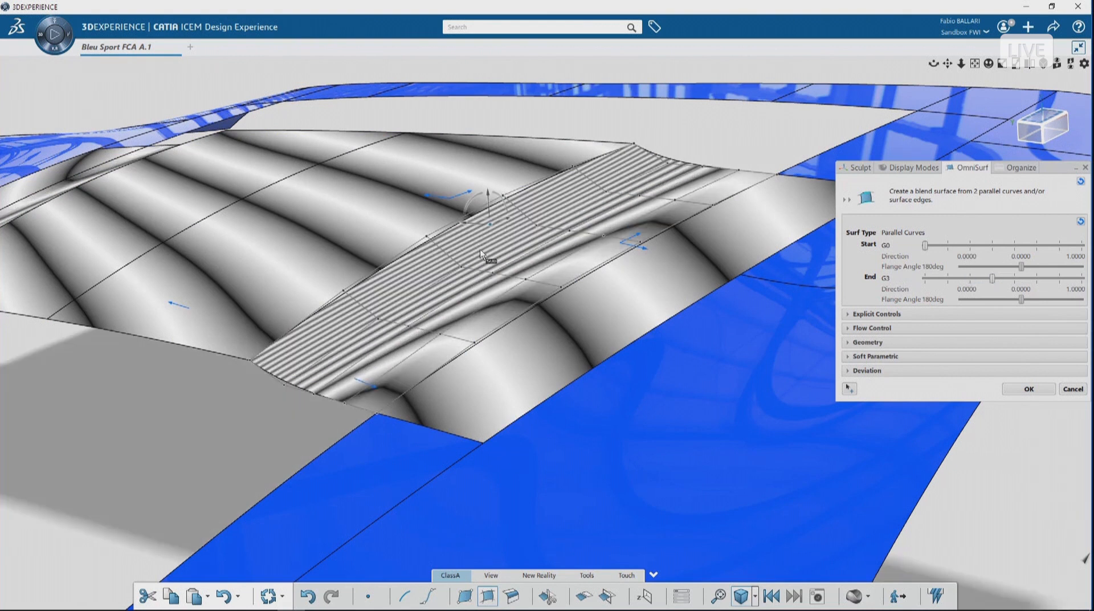
- Sculpt the blend by moving its inner control row closer to the centre patch, and switch off the striped display
click(861, 168)
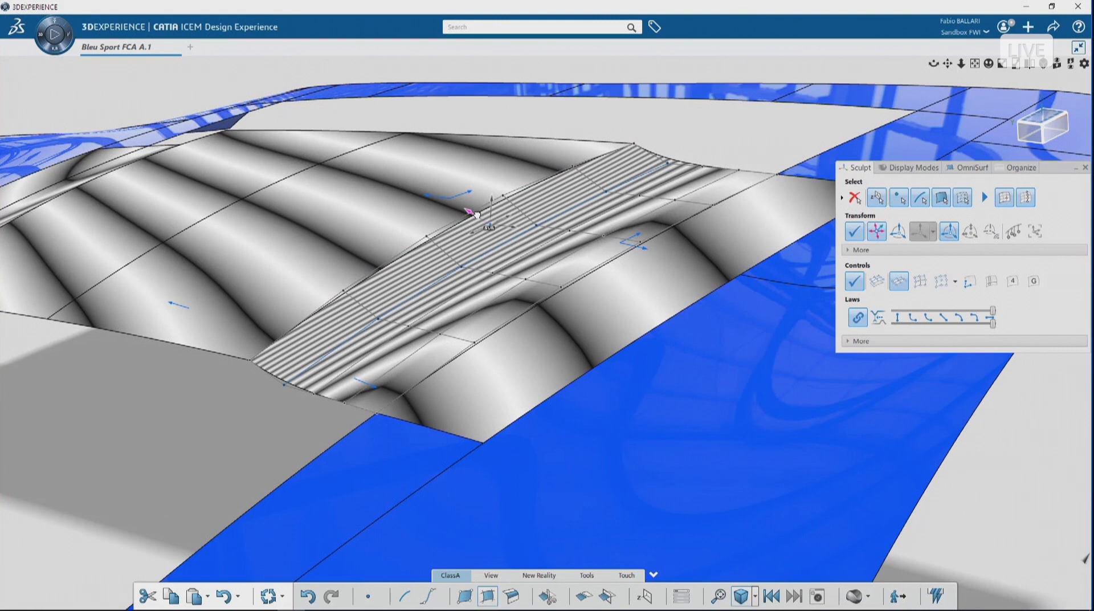
drag(477, 214, 471, 206)
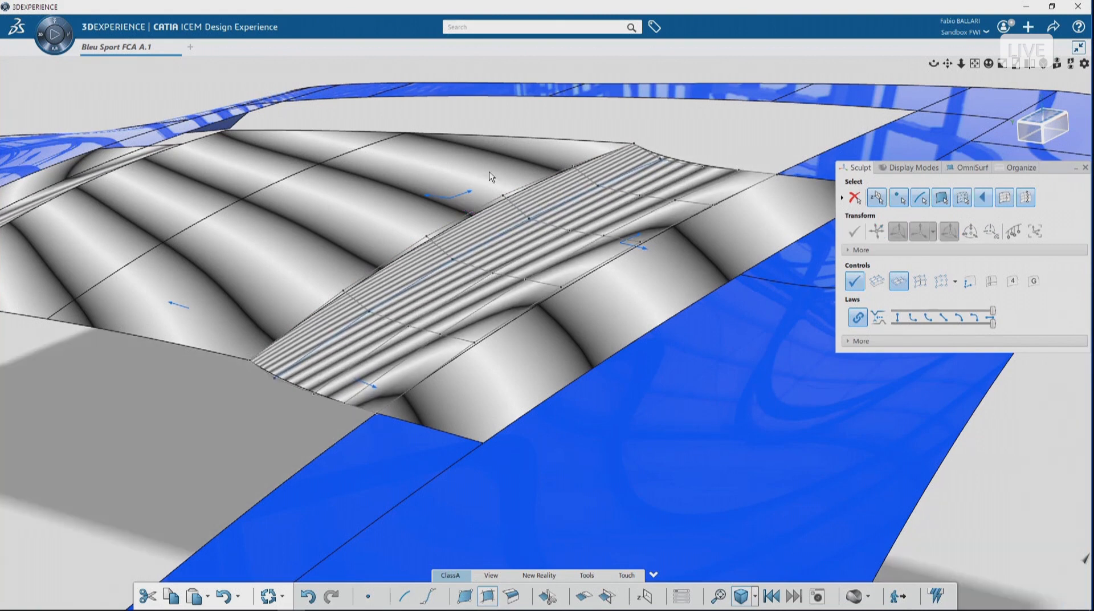
click(699, 281)
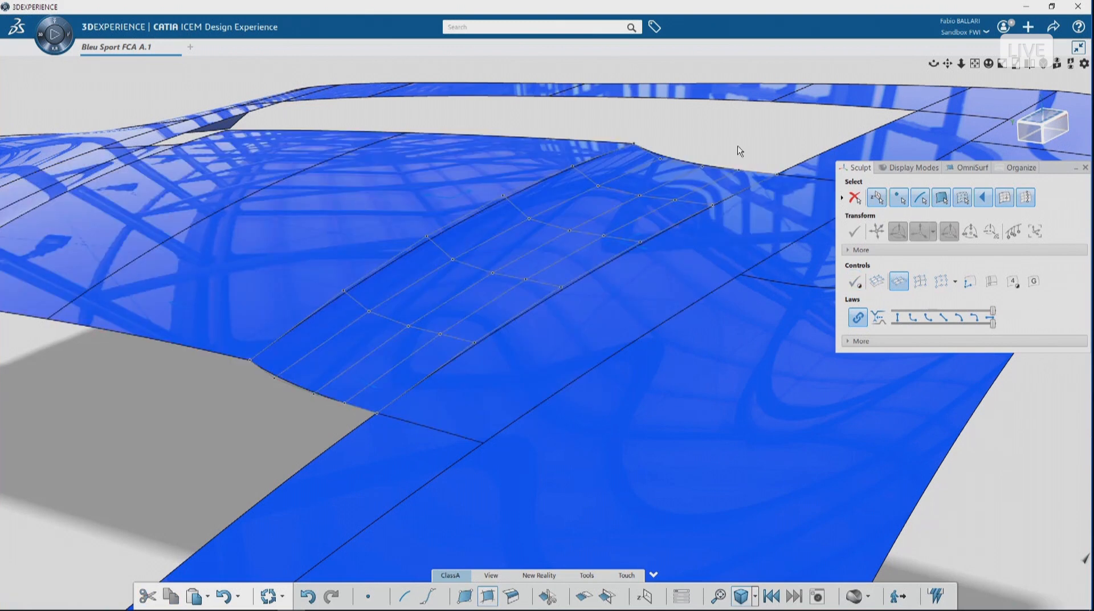
click(740, 151)
- Blend the centre patch's far and near edges to the facing rim segments, setting the near blend's start continuity to G2
scroll(739, 151, down, 5)
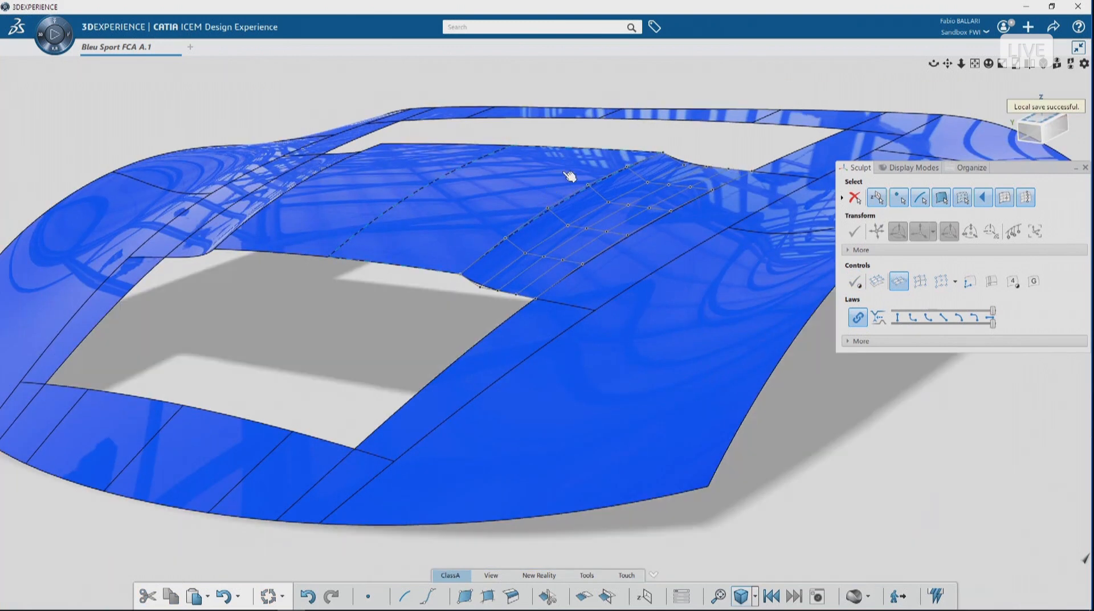
click(664, 116)
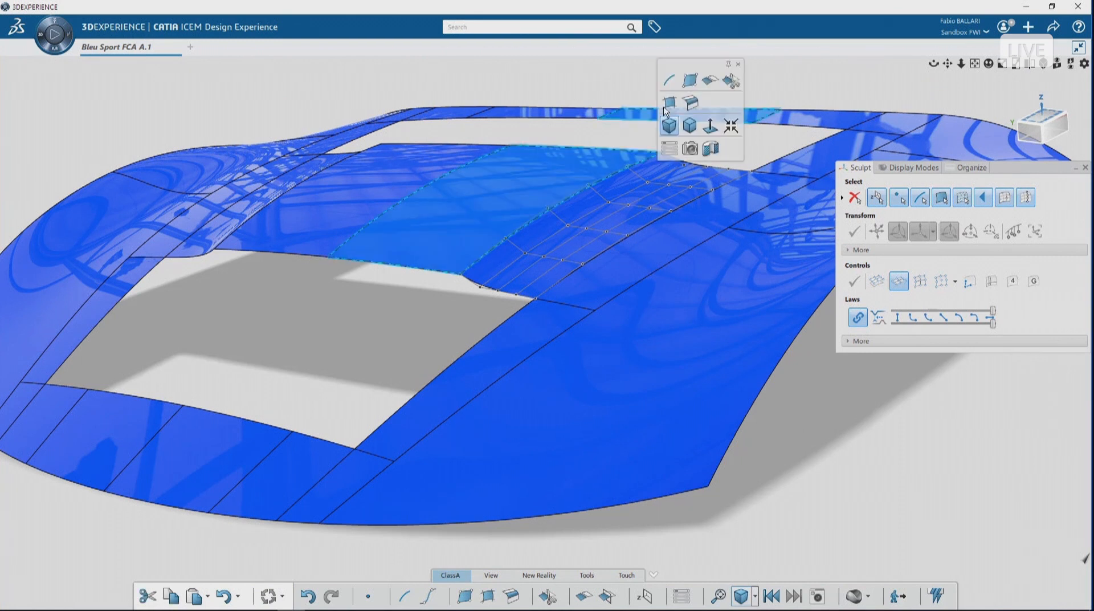
click(666, 106)
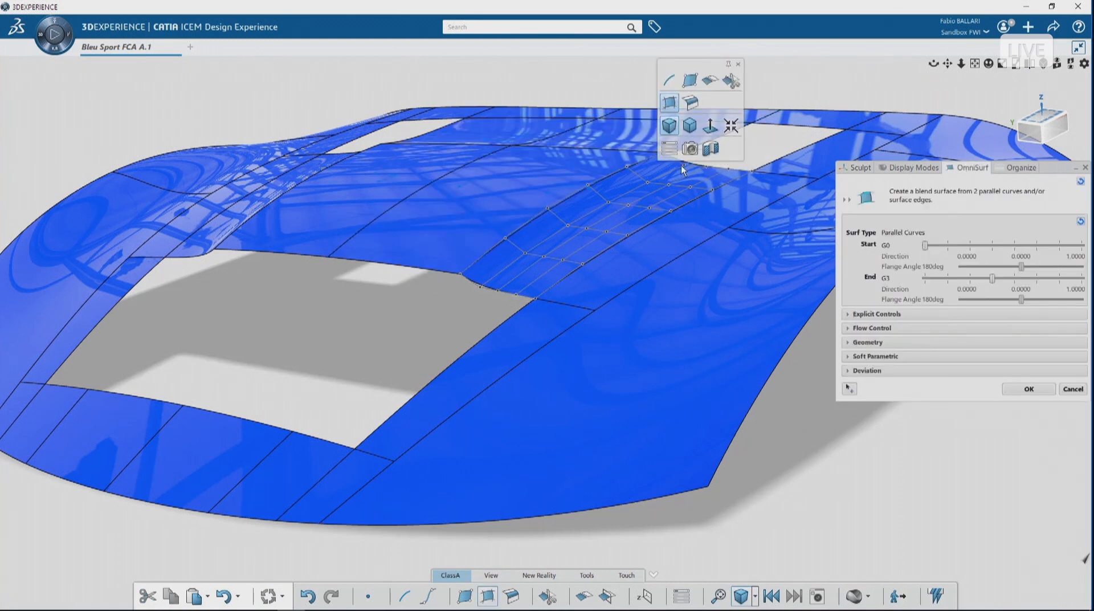
click(392, 278)
click(255, 420)
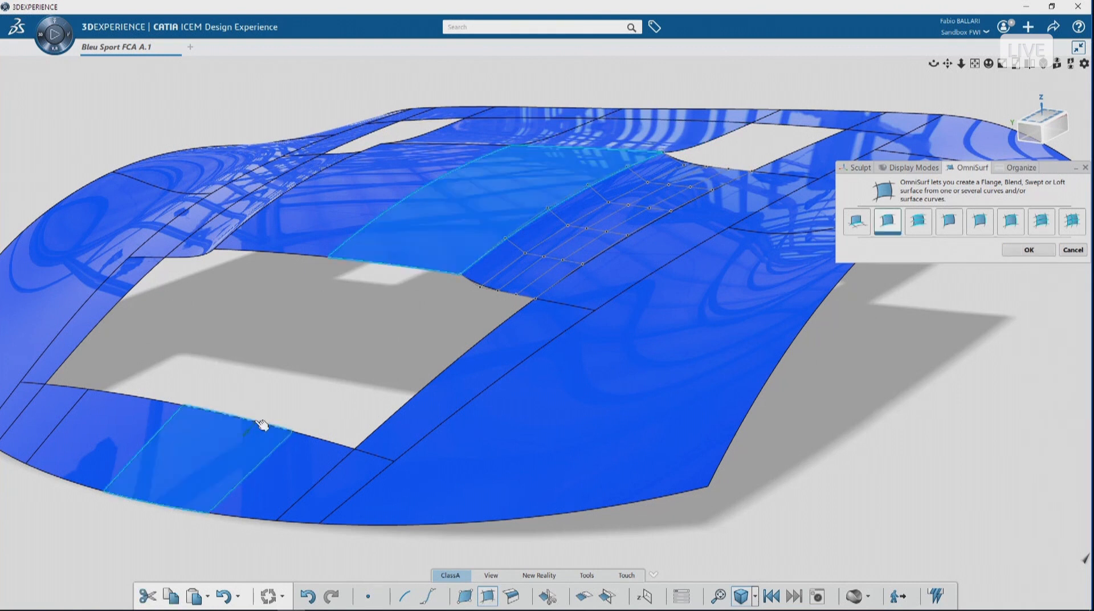
drag(924, 245, 969, 245)
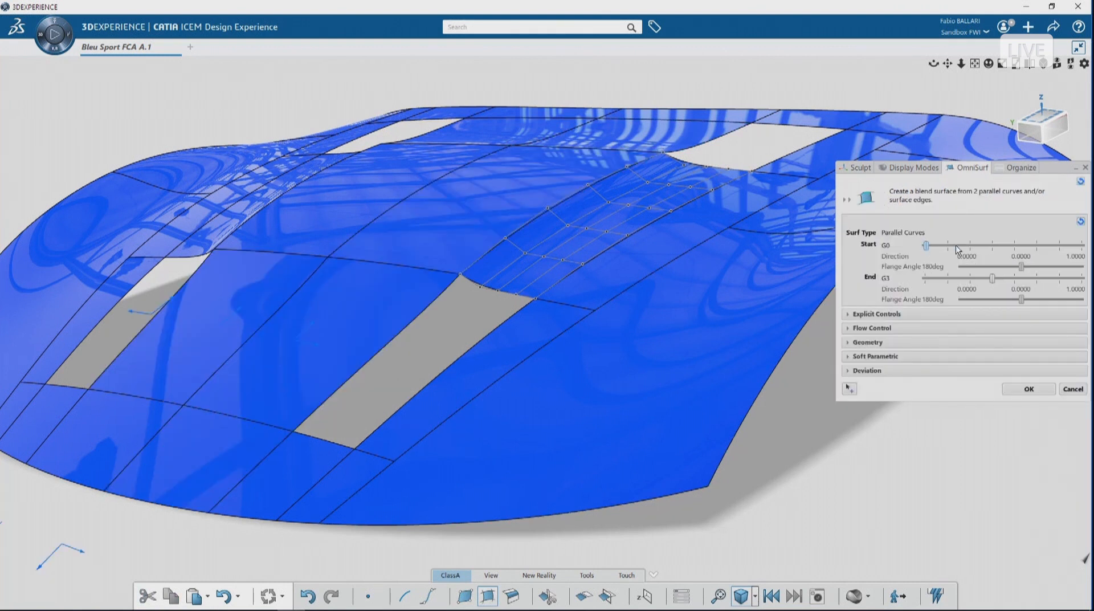
- Fill the remaining far and near corner gaps beside the centre blends with OmniSurf surfaces from their surrounding edges
click(850, 389)
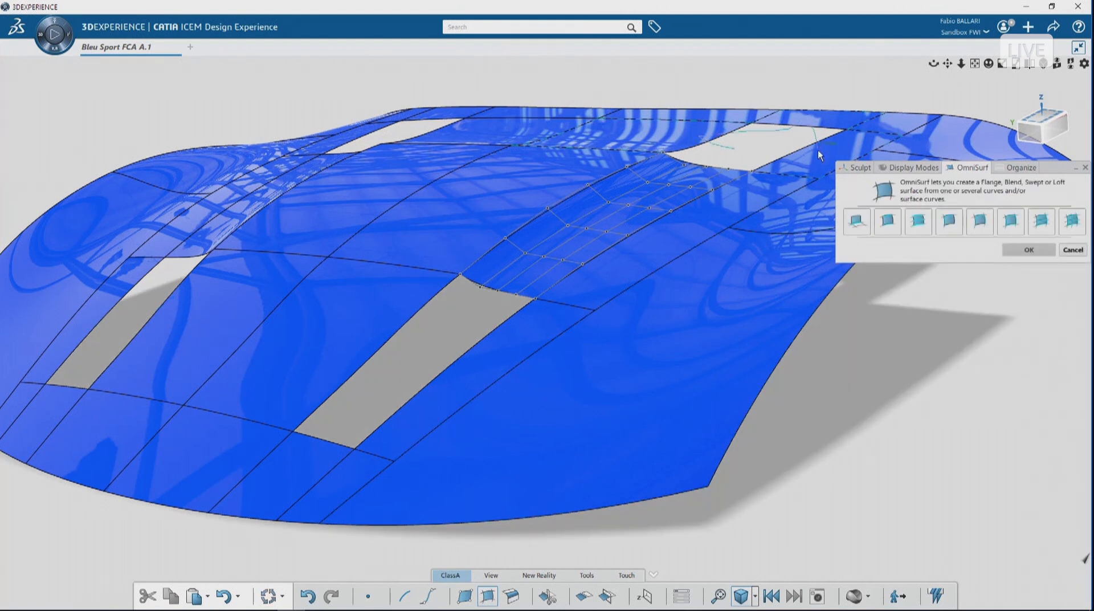
click(685, 181)
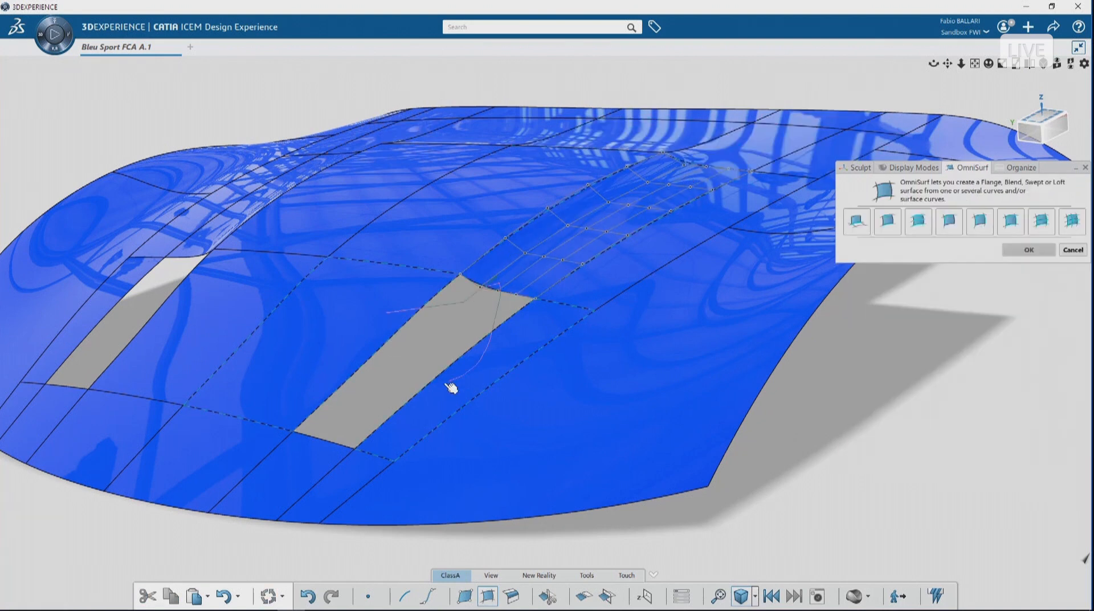
click(316, 447)
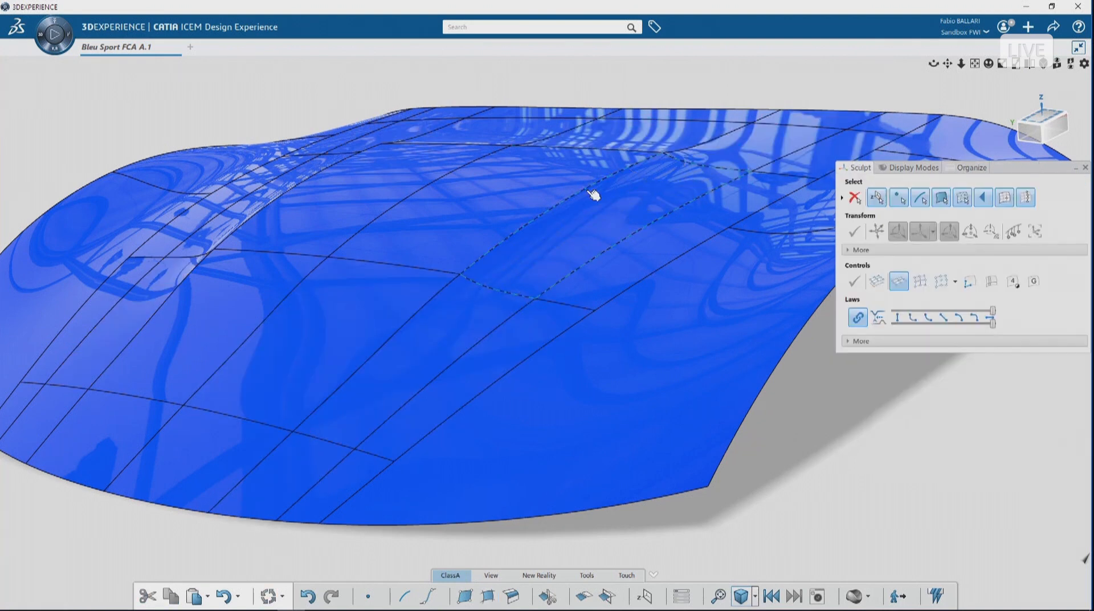
- Select the centre patch and move it vertically so that the surrounding blend surfaces follow
click(556, 196)
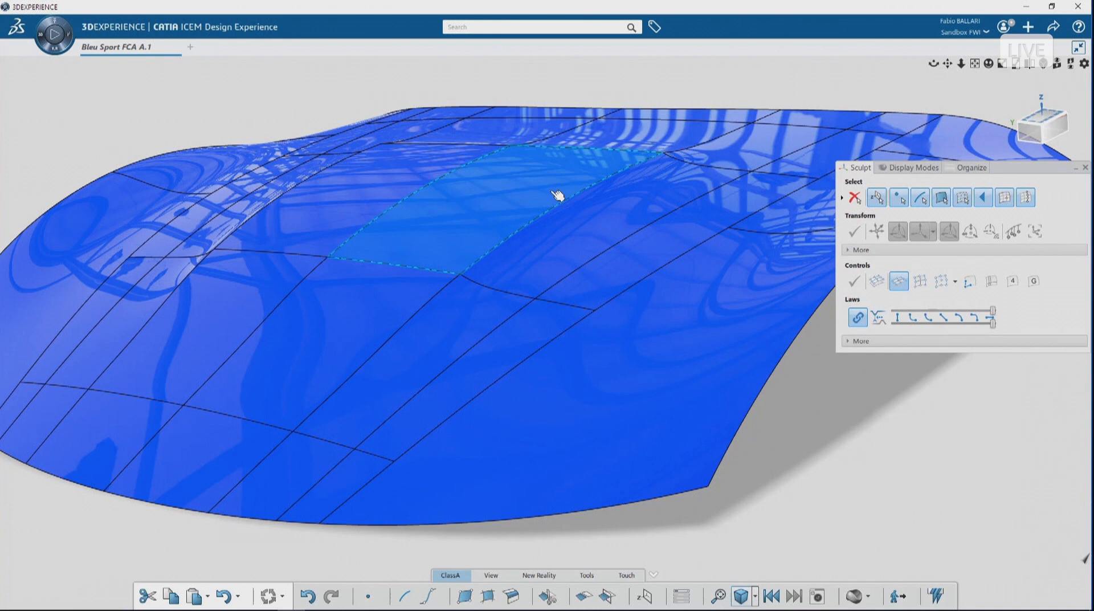
click(853, 231)
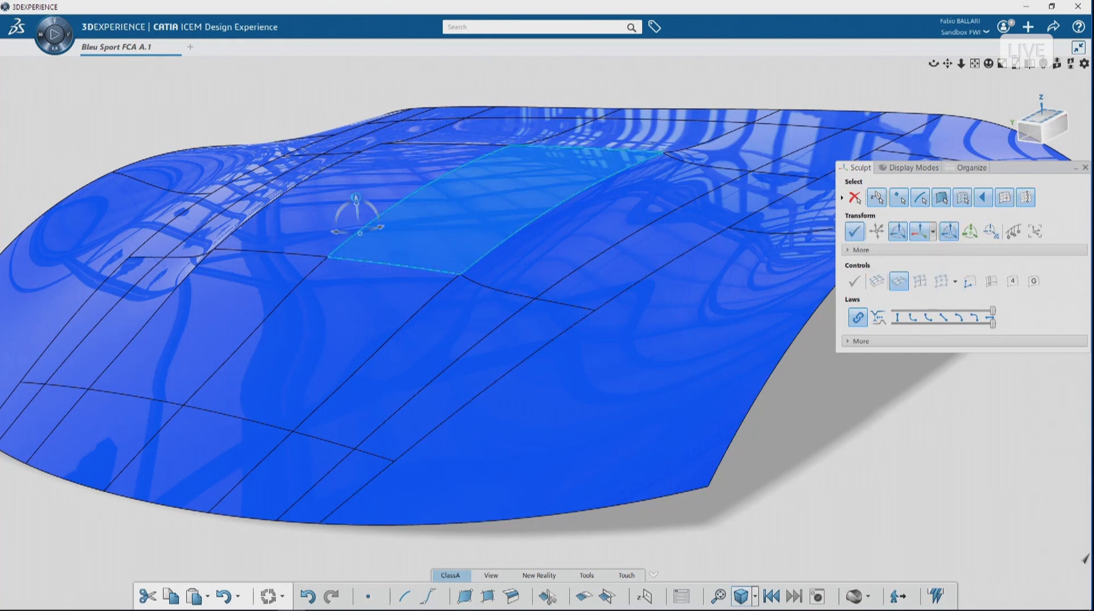
drag(356, 198, 357, 198)
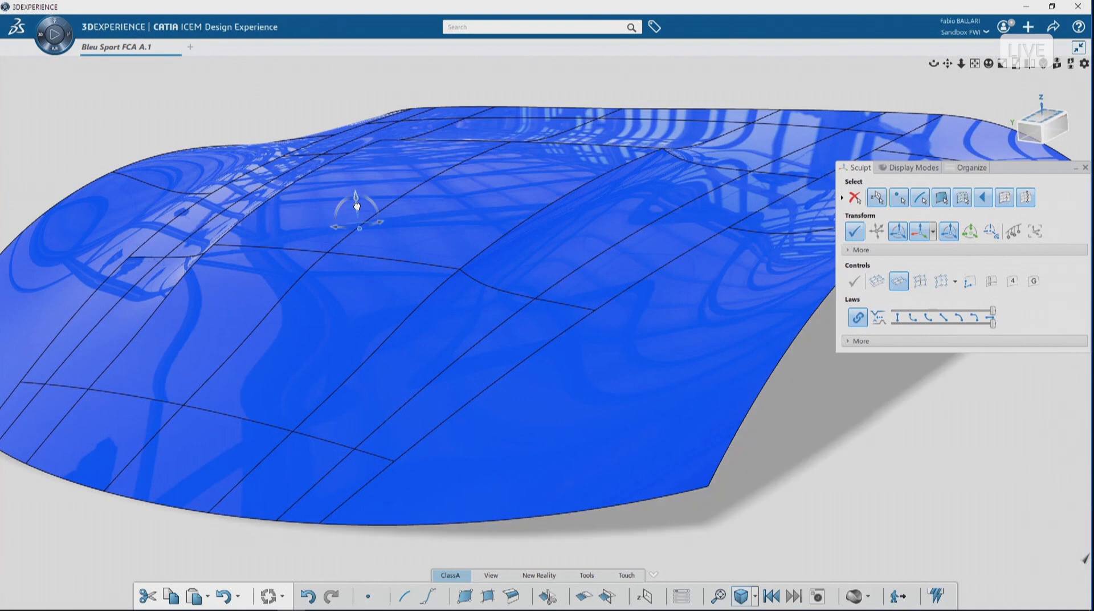
drag(357, 205, 357, 205)
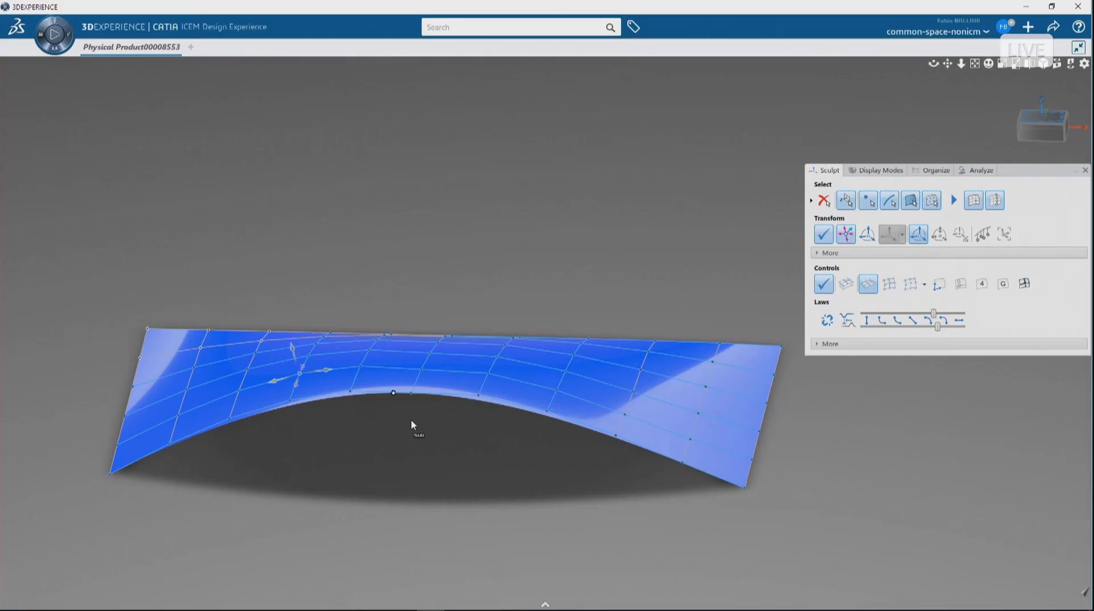
- Create a flat rectangular OmniPatch from two opposite corner points and refine its control grid to five spans in each direction
right_click(289, 338)
click(292, 313)
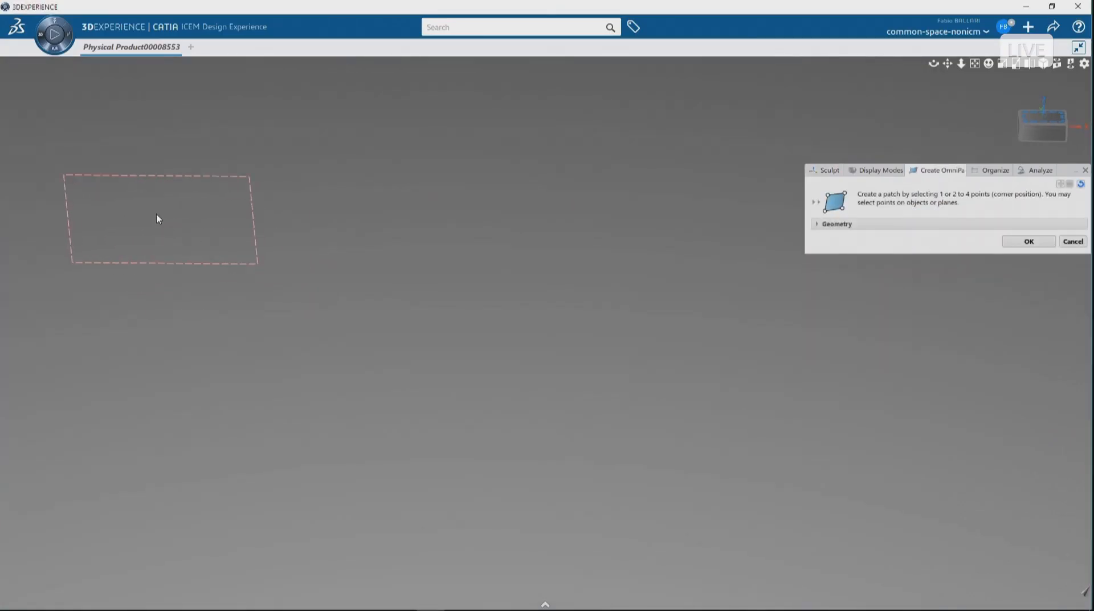
click(156, 213)
click(565, 417)
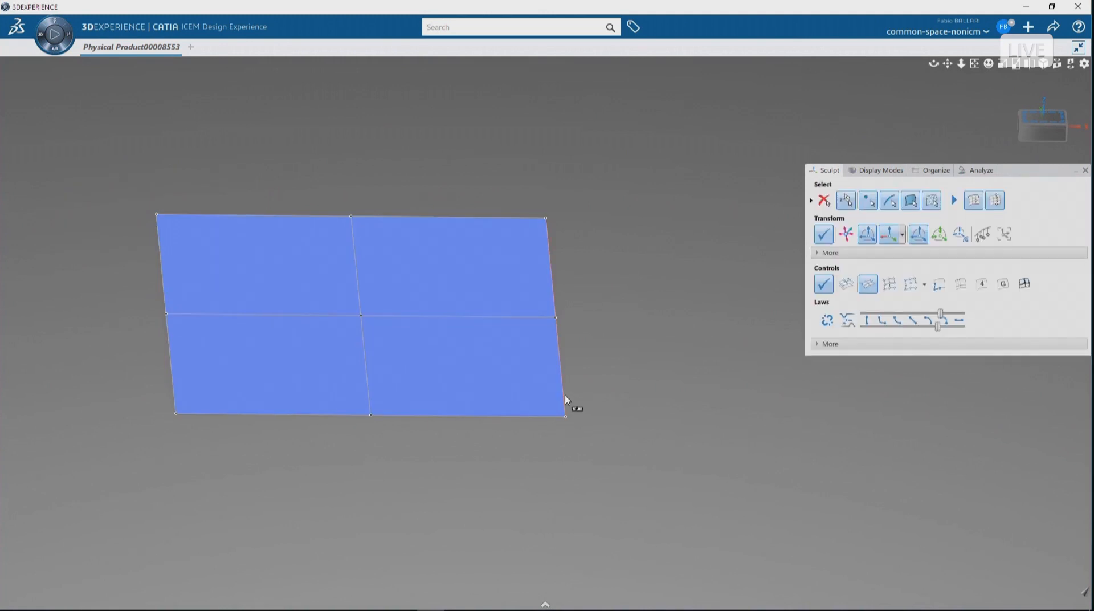
scroll(565, 399, up, 3)
scroll(542, 385, up, 3)
middle_drag(450, 438, 351, 443)
- Select the patch's control points, raise its near corner into a curved shape, and adjust the deformation law of one direction
drag(527, 403, 81, 387)
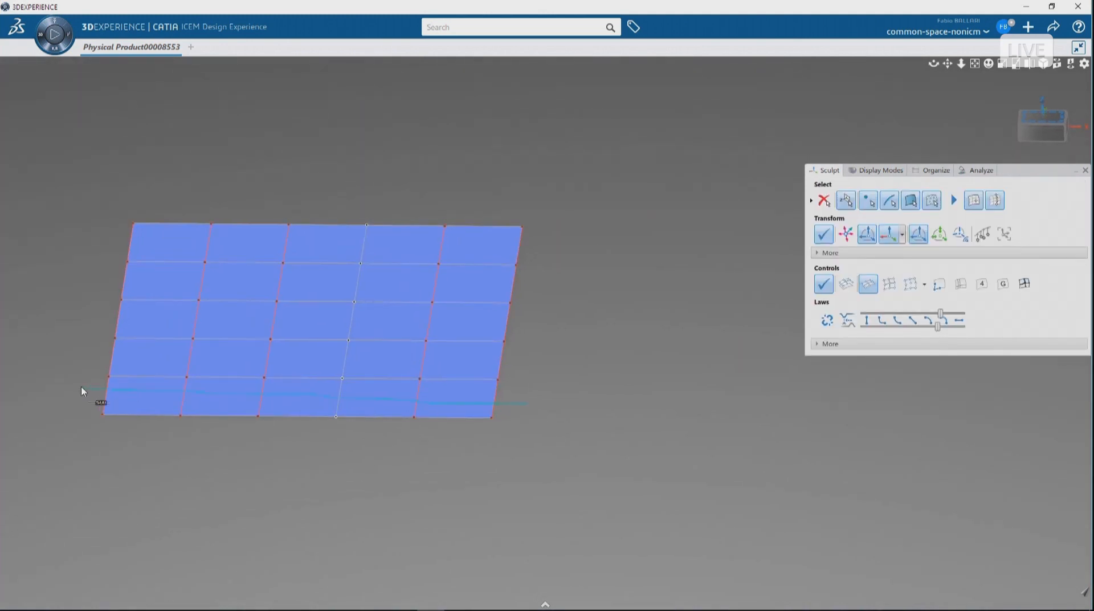
mouse_move(131, 211)
mouse_down()
mouse_move(390, 388)
mouse_move(423, 463)
mouse_up()
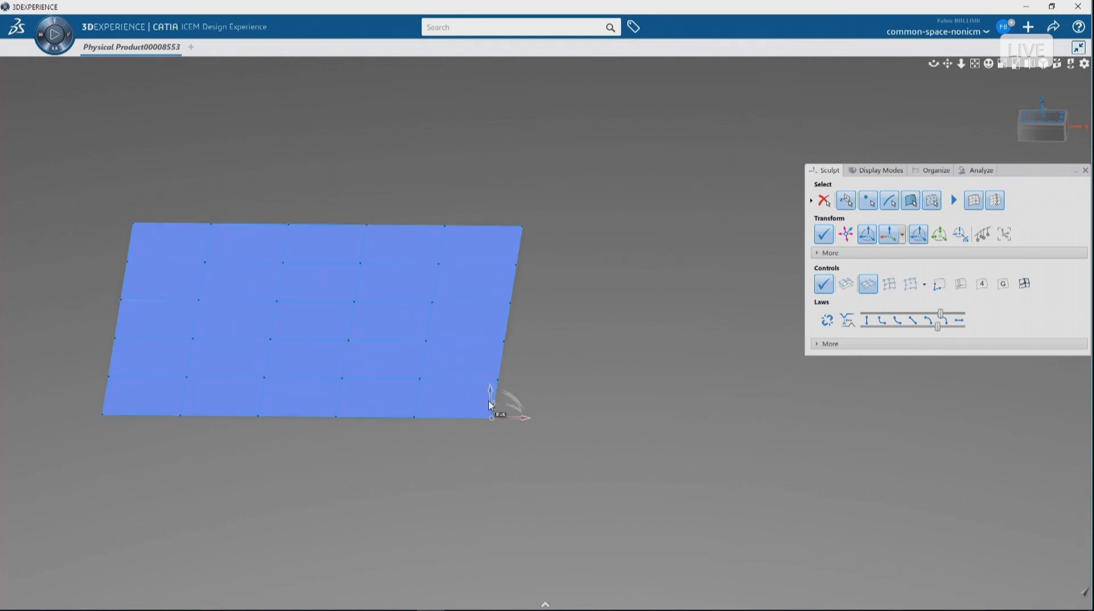
drag(493, 405, 488, 279)
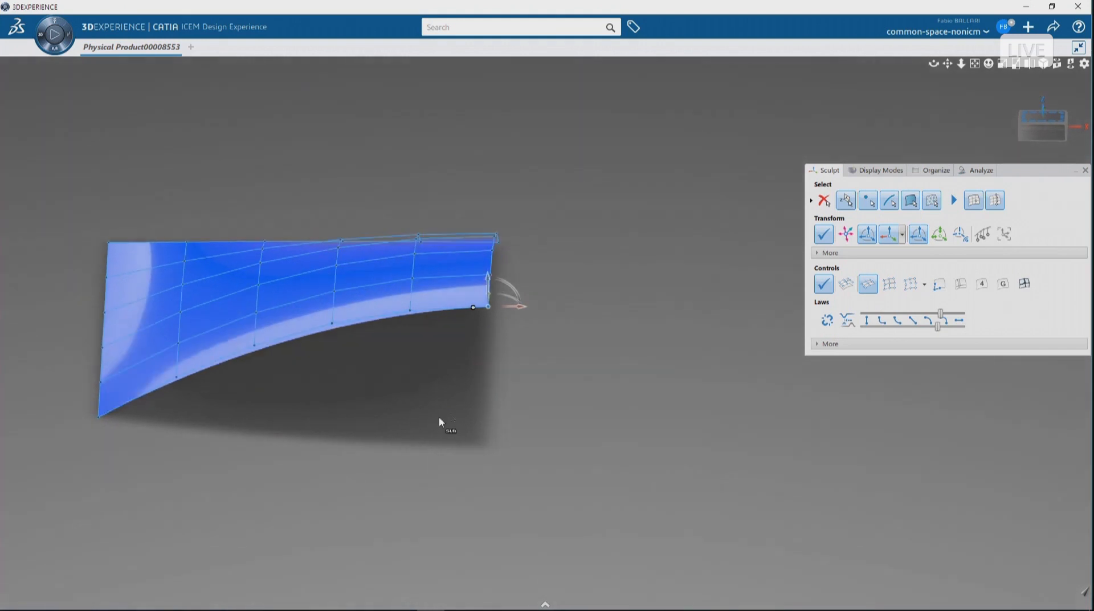
mouse_move(939, 316)
mouse_down()
mouse_move(847, 333)
mouse_move(947, 346)
mouse_move(912, 310)
mouse_move(861, 314)
mouse_move(934, 320)
mouse_move(841, 308)
mouse_move(937, 328)
mouse_up()
click(827, 319)
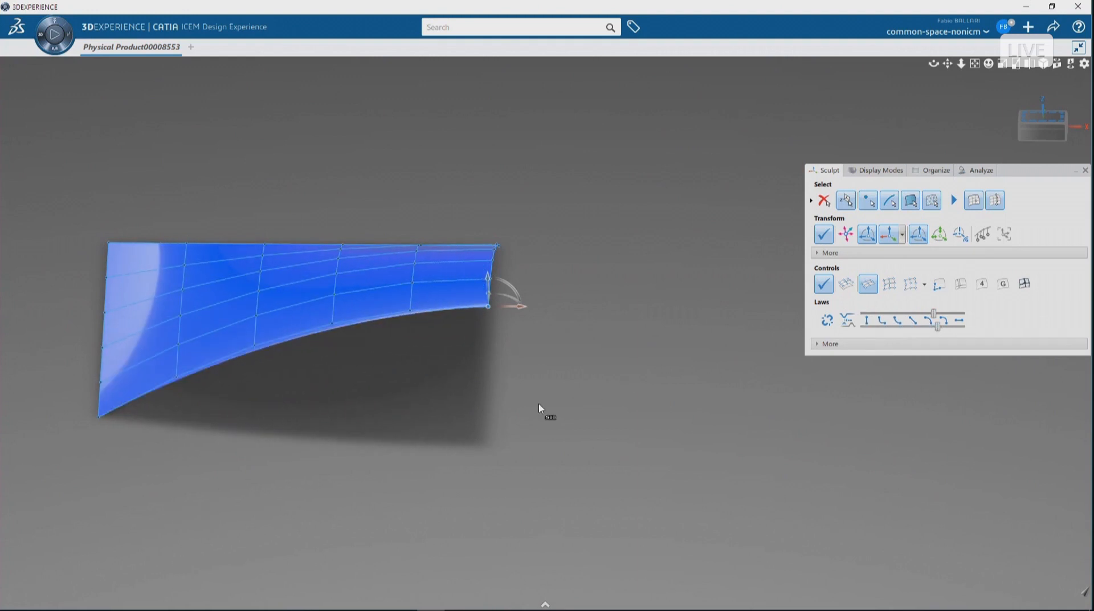
- Create a second rectangular patch beside the curved one in top view, with order 5 in both directions
middle_drag(586, 443, 619, 507)
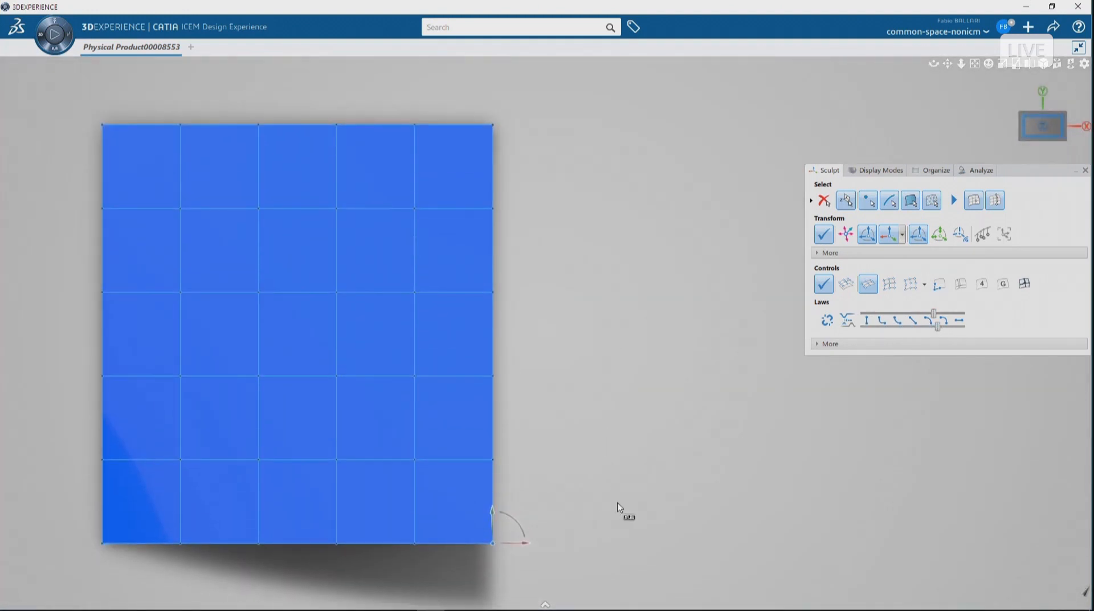
click(653, 278)
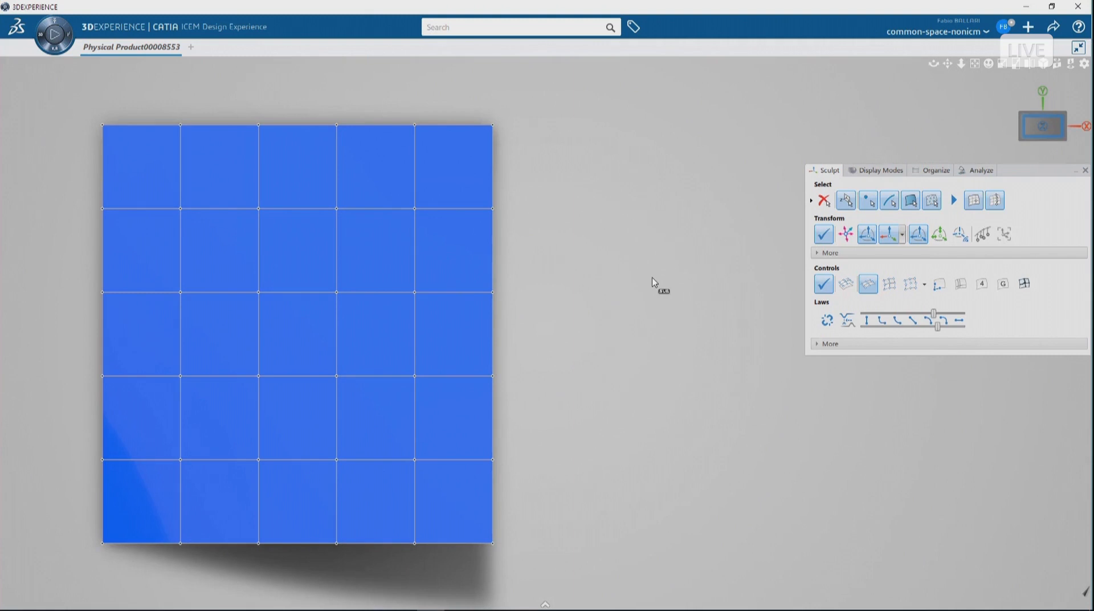
right_click(653, 283)
click(657, 230)
click(512, 133)
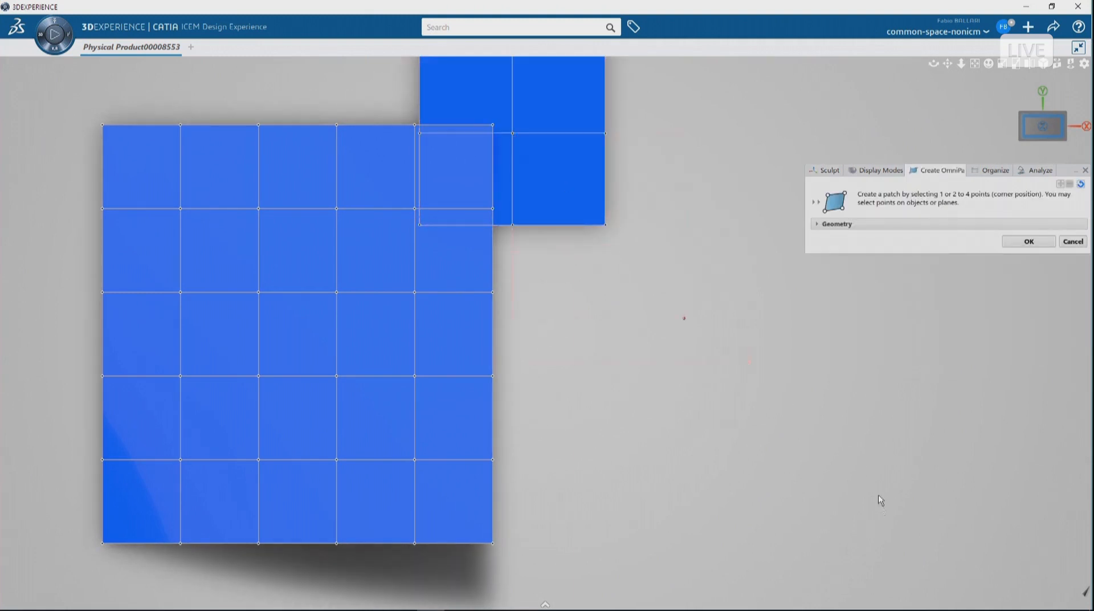
click(916, 541)
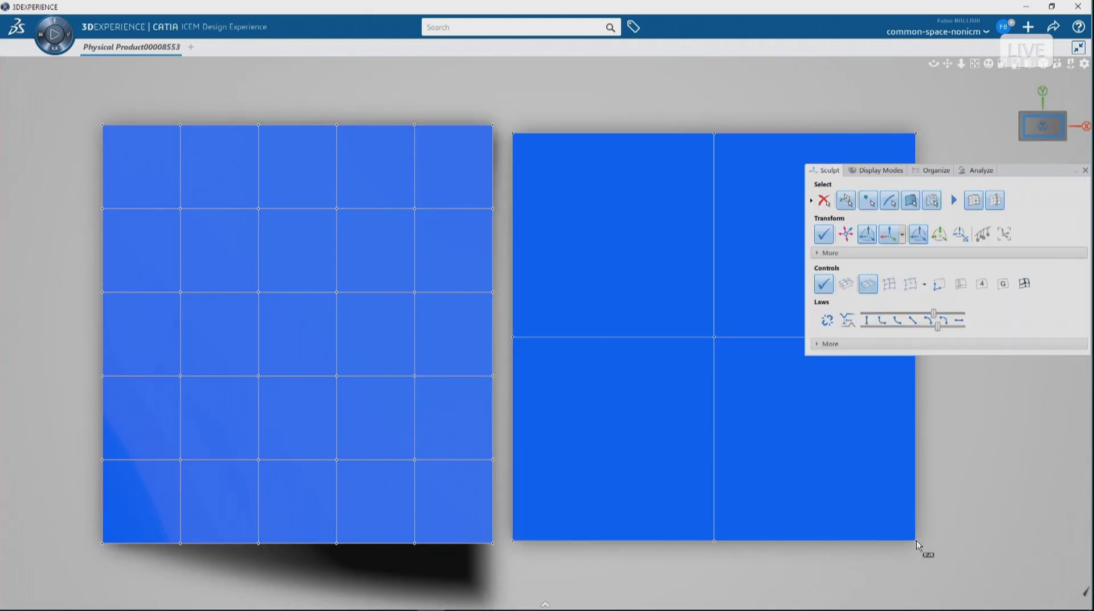
key(5)
key(5)
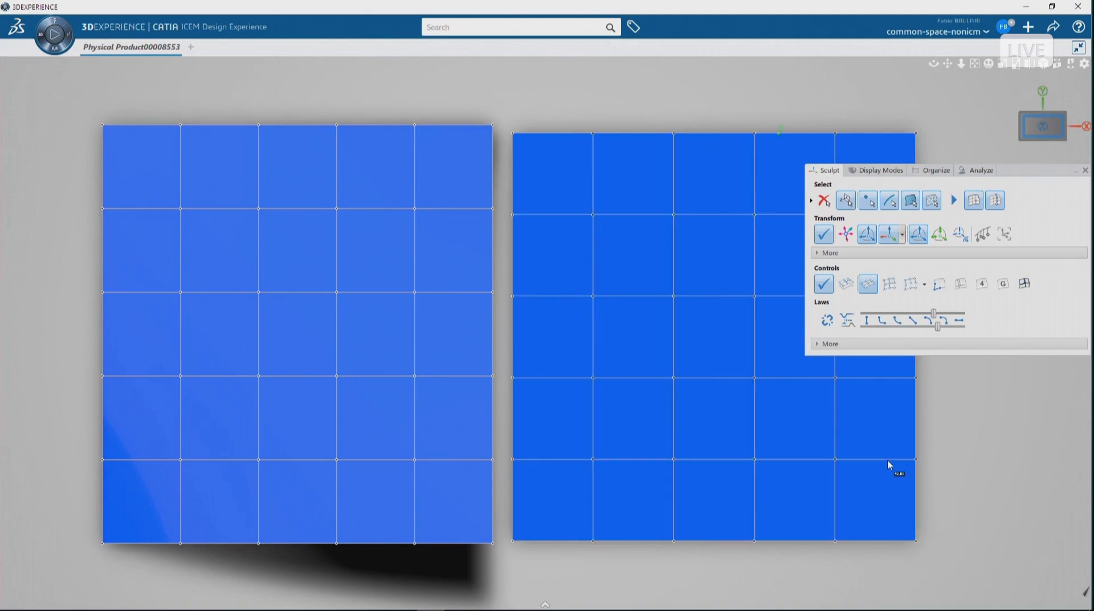
- Match the second patch to the curved patch's edge with OmniMatch at G2 continuity and accept it
middle_drag(568, 540, 569, 419)
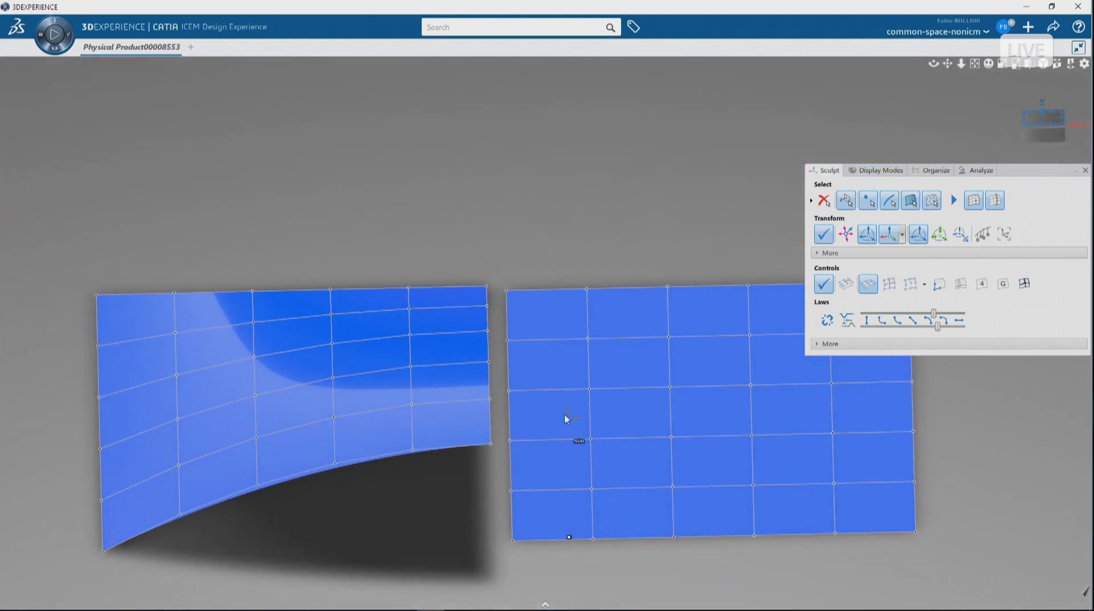
right_click(429, 360)
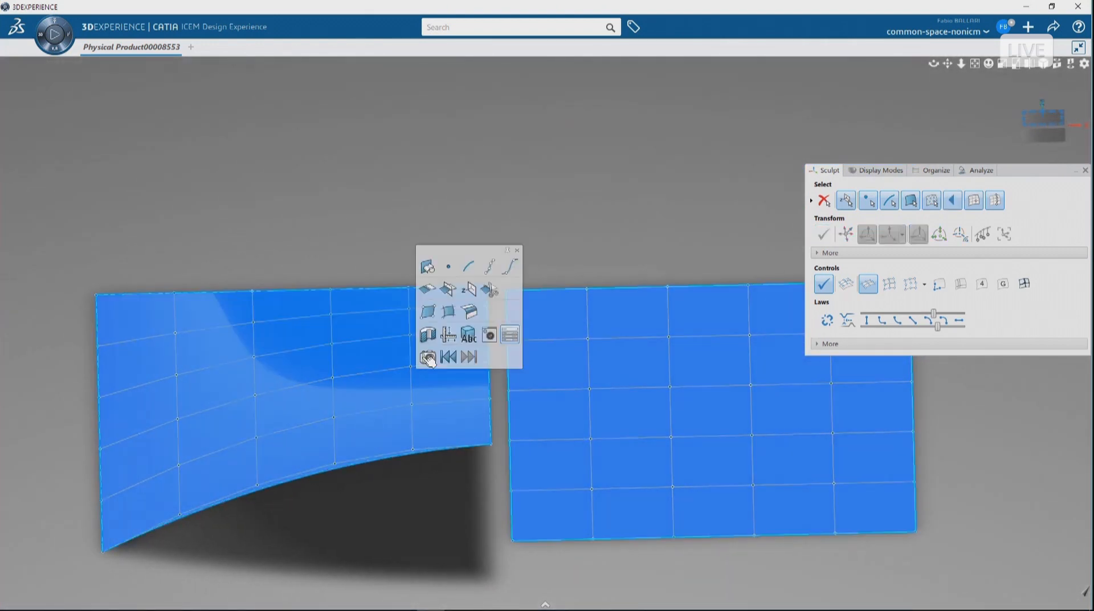
click(426, 288)
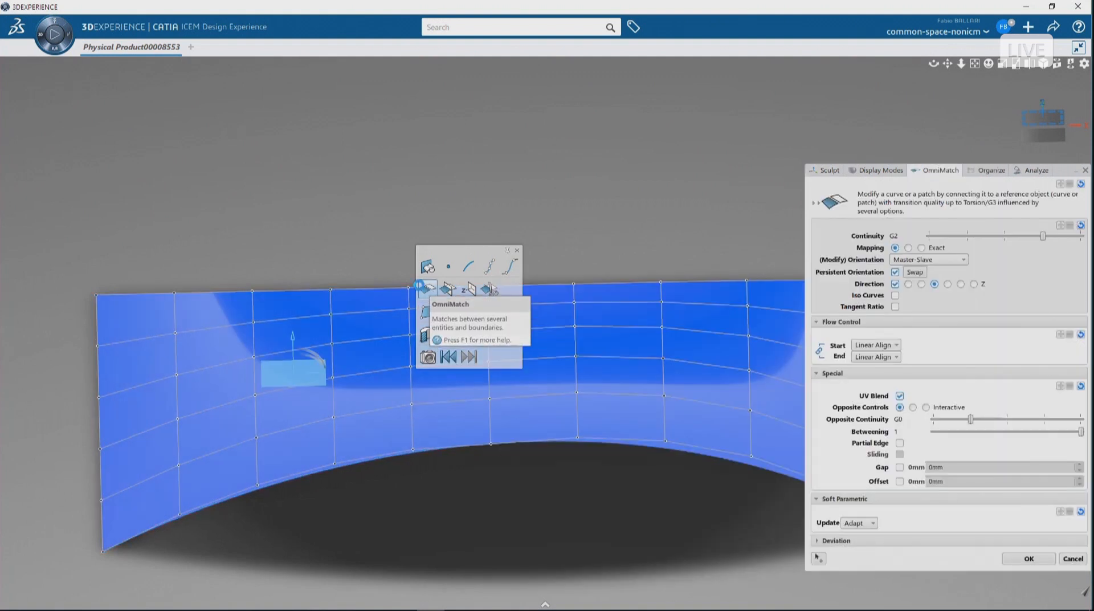
click(420, 288)
click(517, 250)
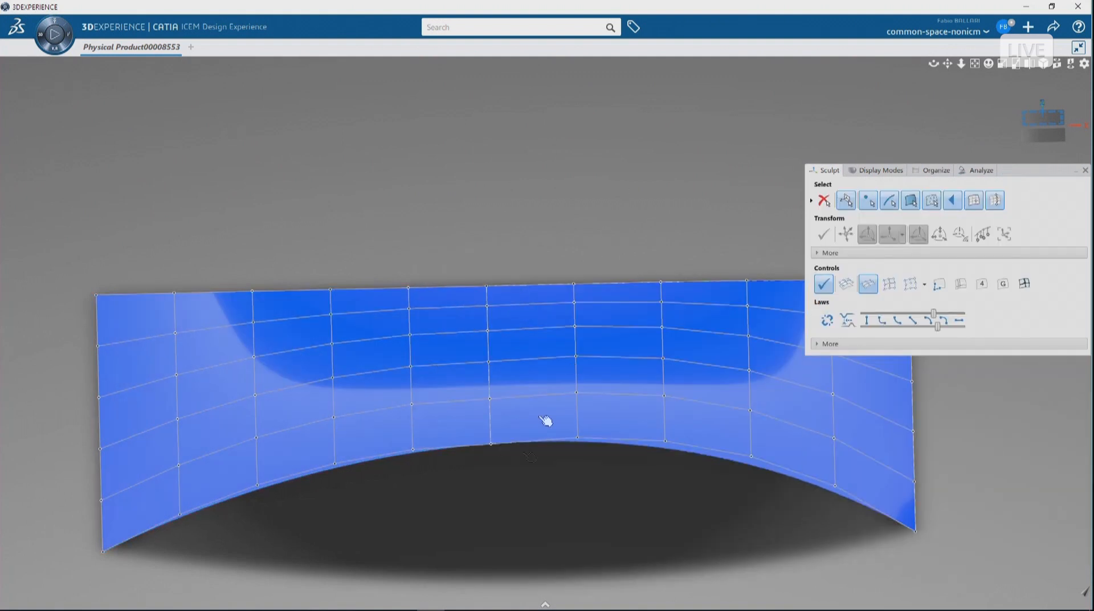
- Enable global points on both patches and adjust the first patch's centre point and the point on the shared edge vertically
middle_drag(547, 420, 433, 438)
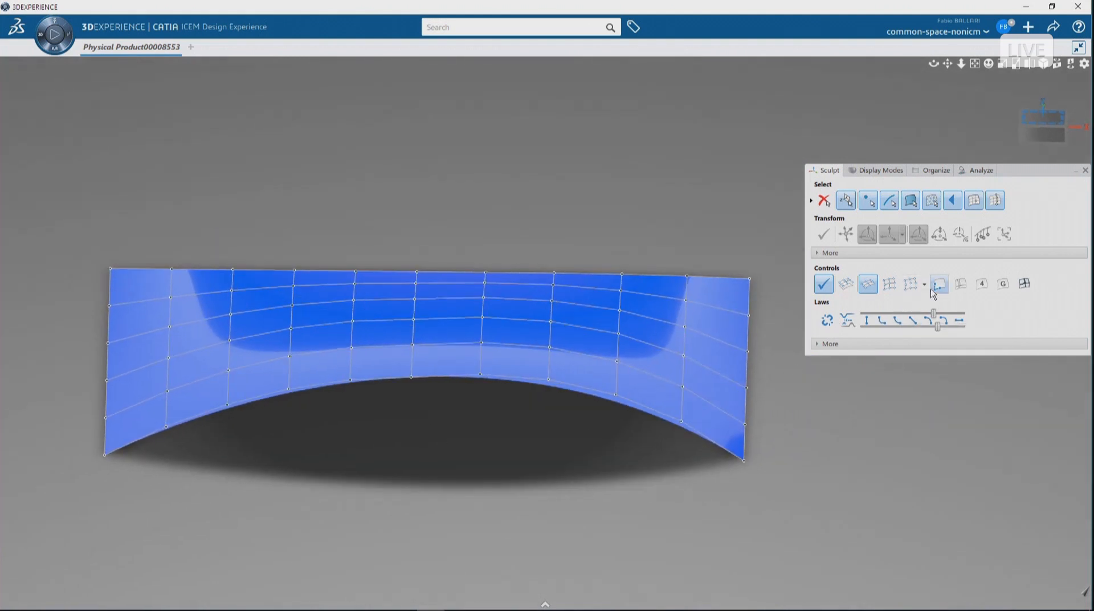
click(910, 292)
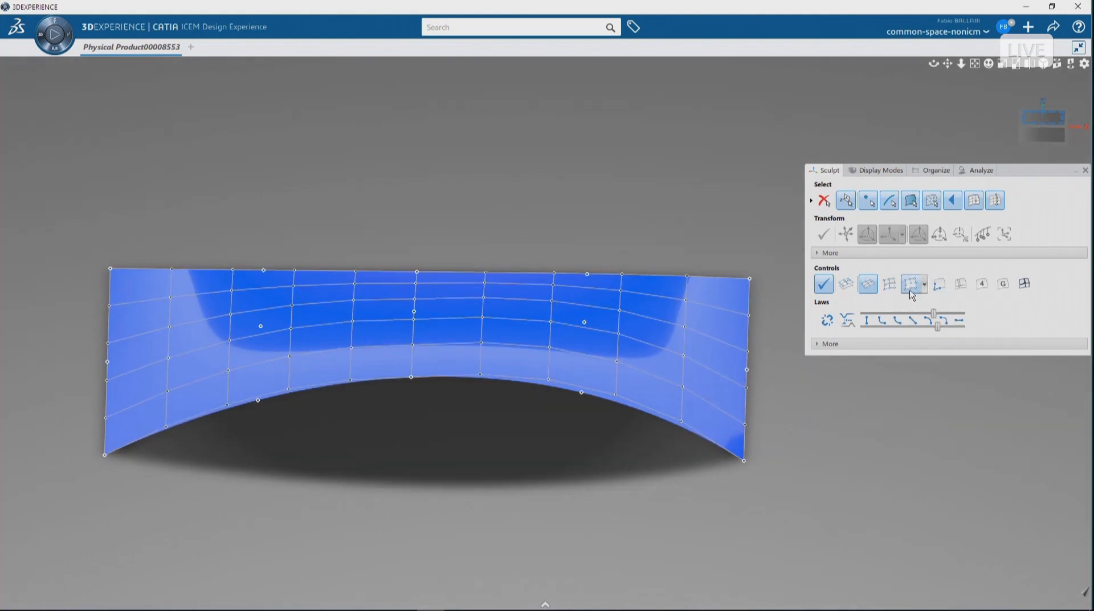
click(265, 328)
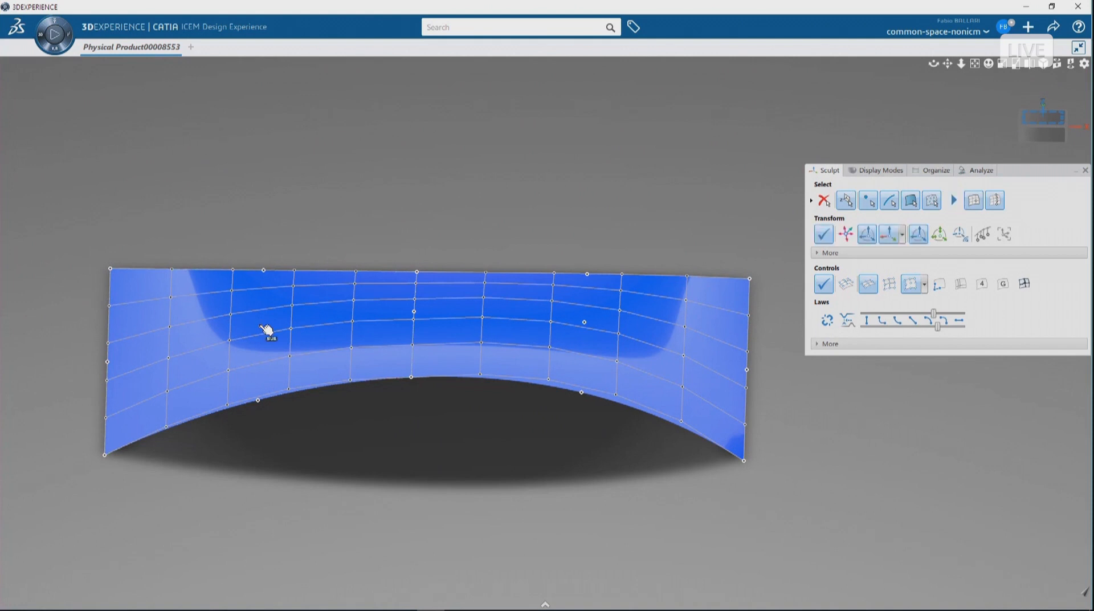
drag(261, 306, 260, 306)
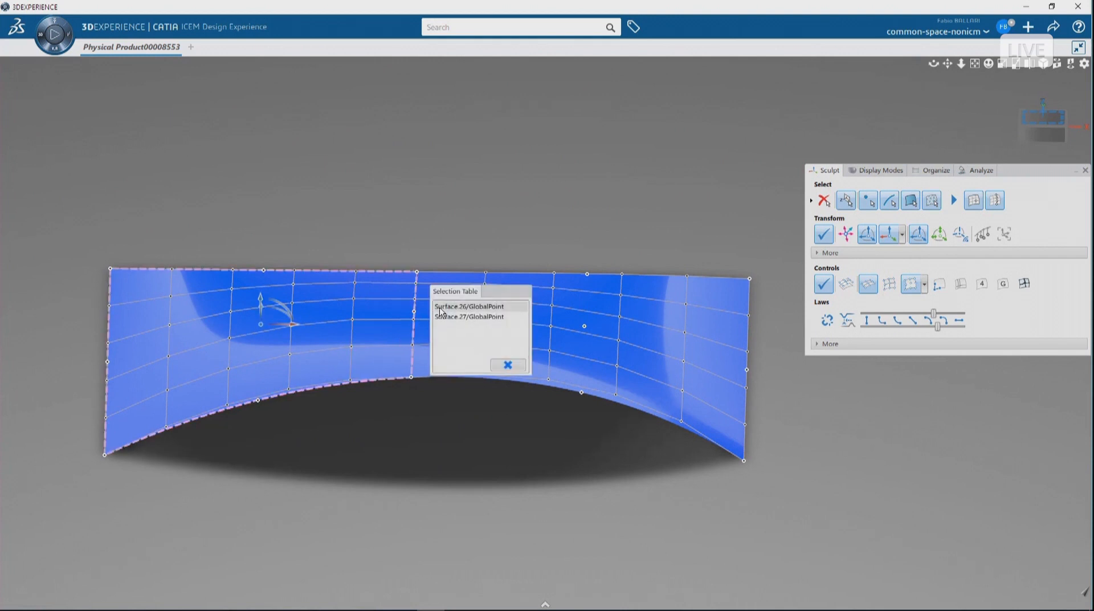
click(415, 312)
drag(414, 289, 415, 288)
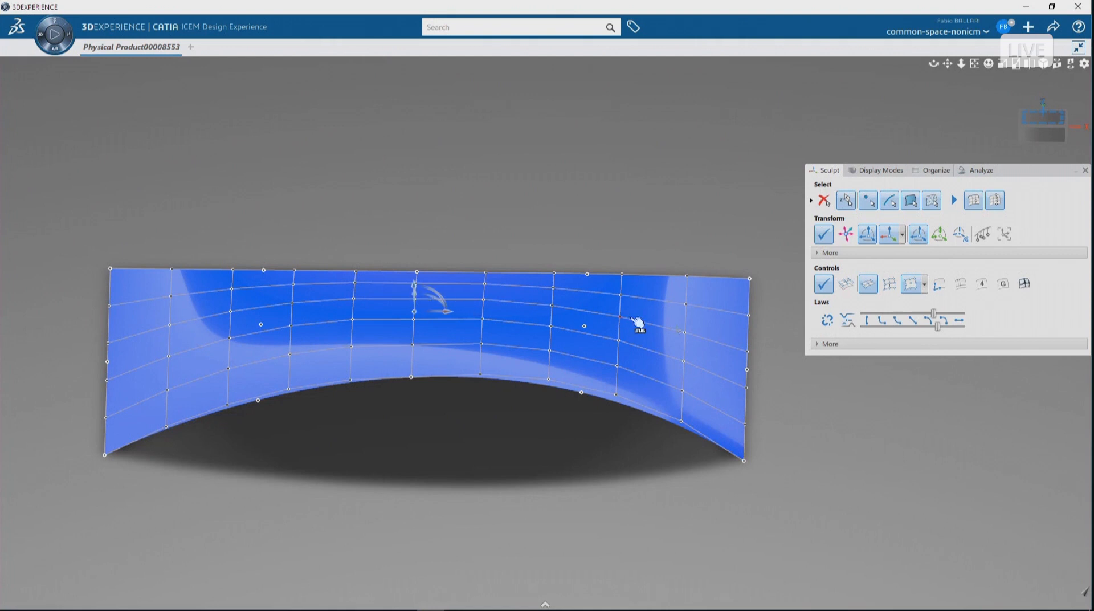
- Replace the global points with tangent handles on the patch boundaries, keeping the control points displayed
click(893, 290)
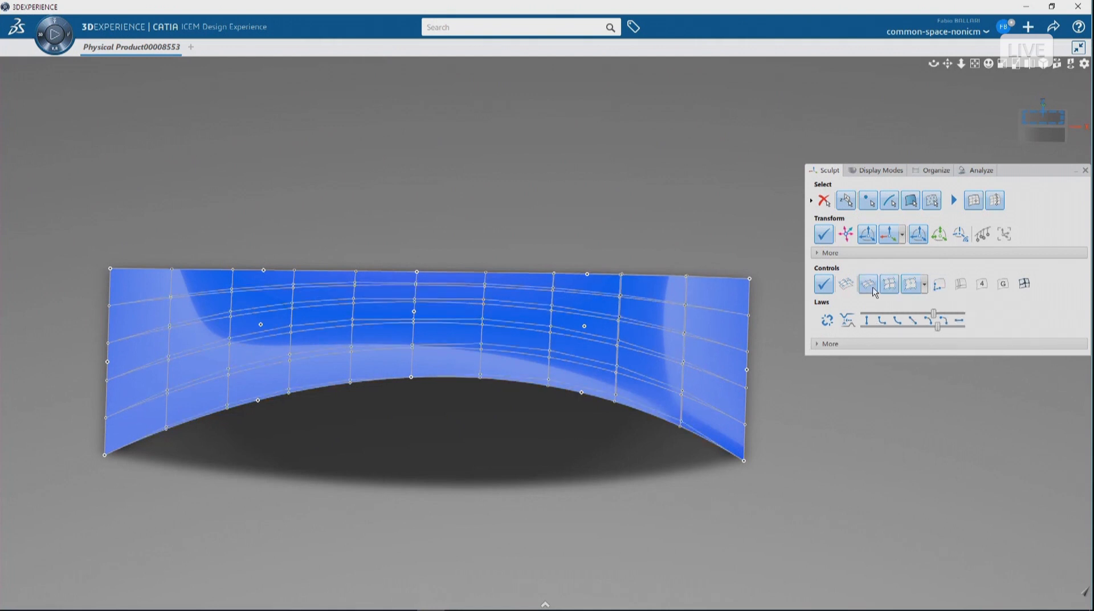
click(874, 289)
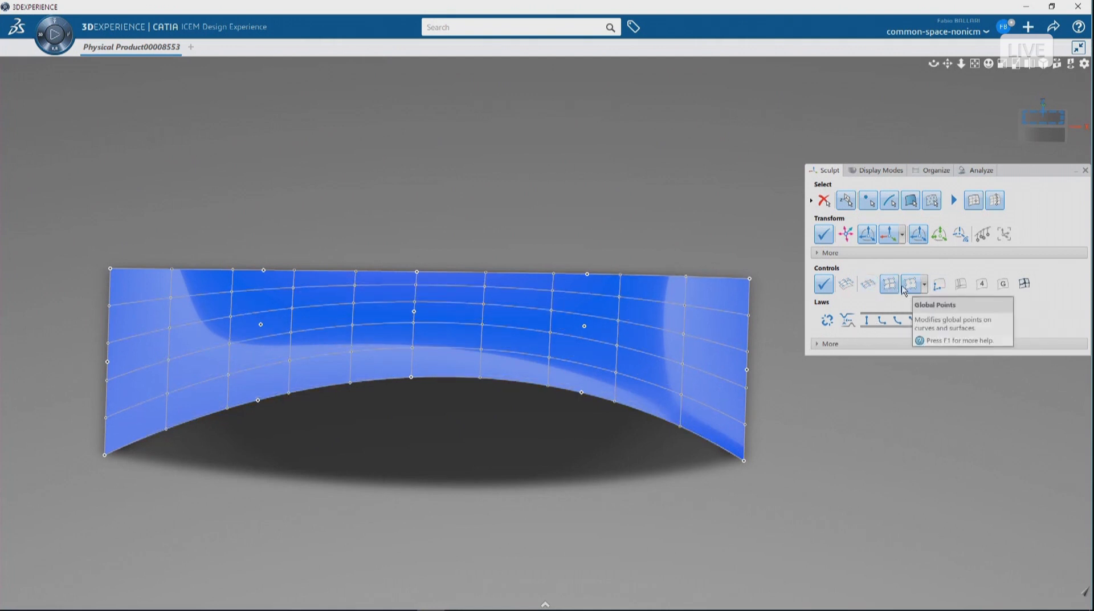
click(940, 285)
click(867, 284)
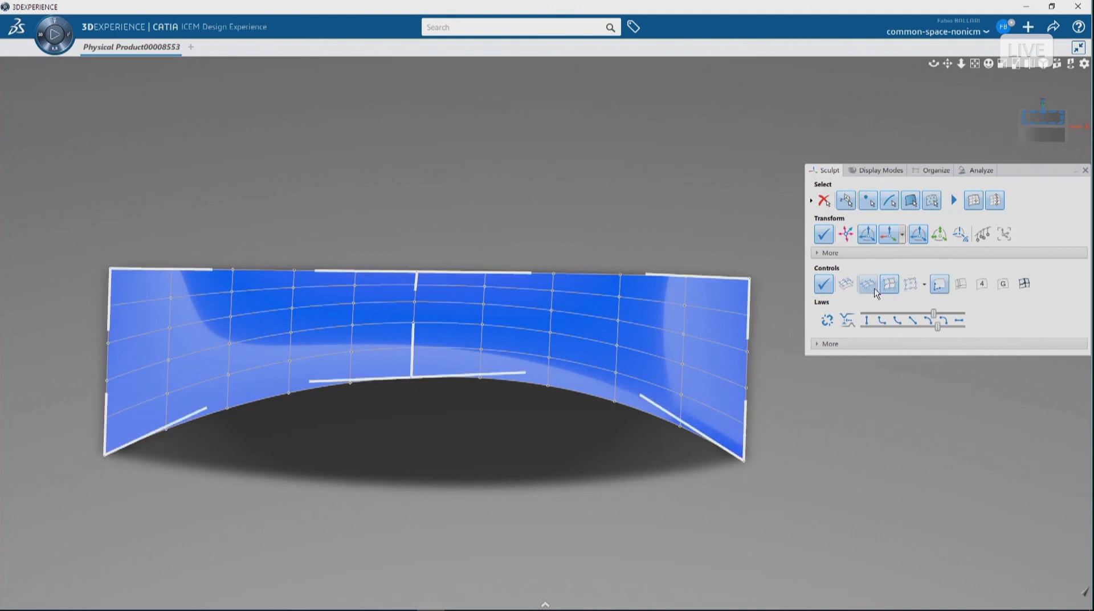
- Reshape the joined patches with the tangent handles at the middle of the front edge, then disable those handles
mouse_move(363, 388)
middle_down()
mouse_move(371, 383)
mouse_move(350, 378)
middle_up()
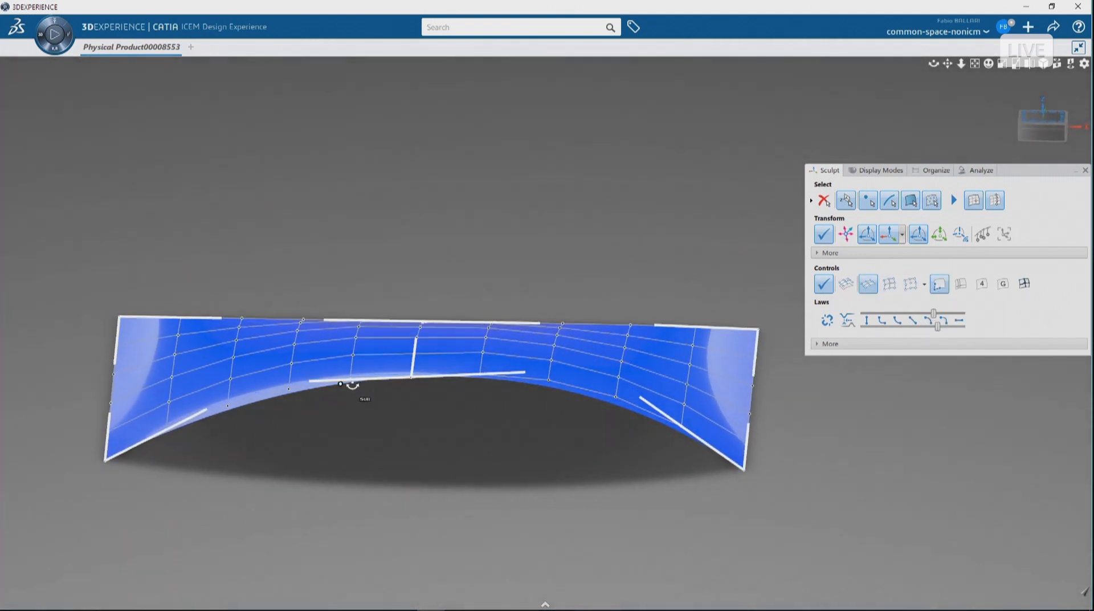
click(310, 394)
drag(311, 394, 317, 386)
mouse_move(525, 386)
mouse_down()
mouse_move(554, 378)
mouse_move(531, 375)
mouse_up()
click(938, 289)
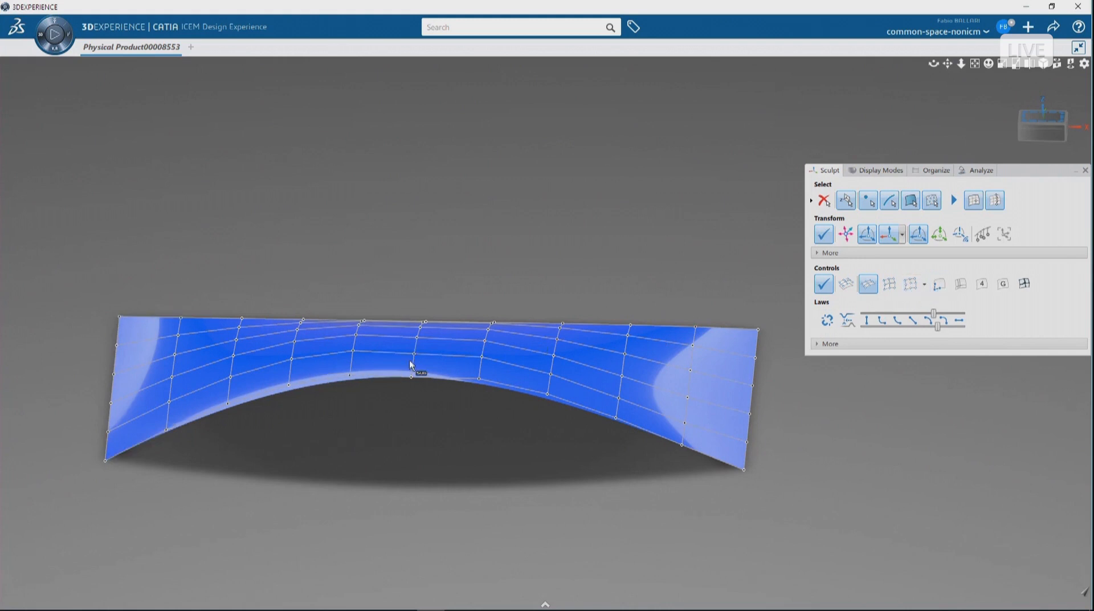
- Select the patches' inner control points and move them along the local directions of the control mesh
middle_drag(411, 366, 415, 386)
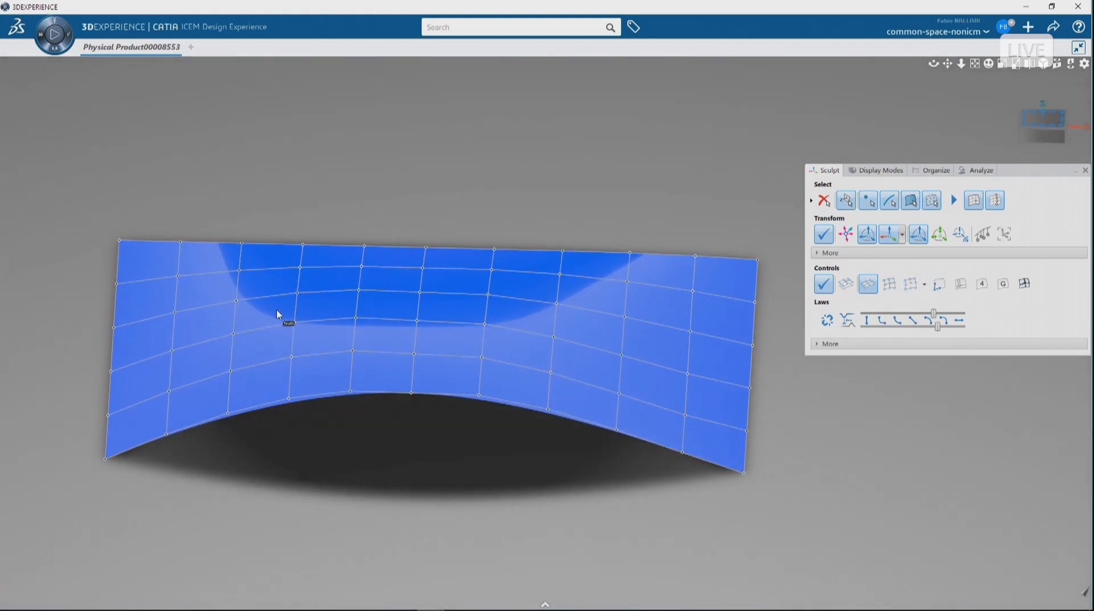
mouse_move(276, 309)
mouse_down()
mouse_move(543, 319)
mouse_move(557, 344)
mouse_up()
mouse_move(431, 271)
mouse_down()
mouse_move(541, 246)
mouse_move(537, 325)
mouse_up()
click(846, 234)
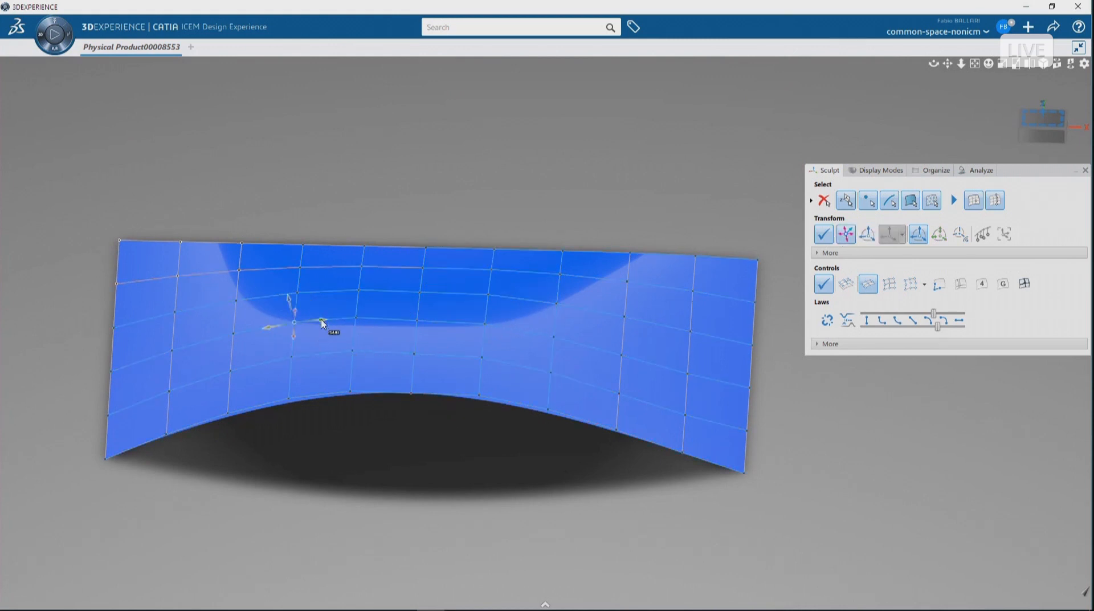
mouse_move(317, 322)
mouse_down()
mouse_move(333, 323)
mouse_move(325, 329)
mouse_up()
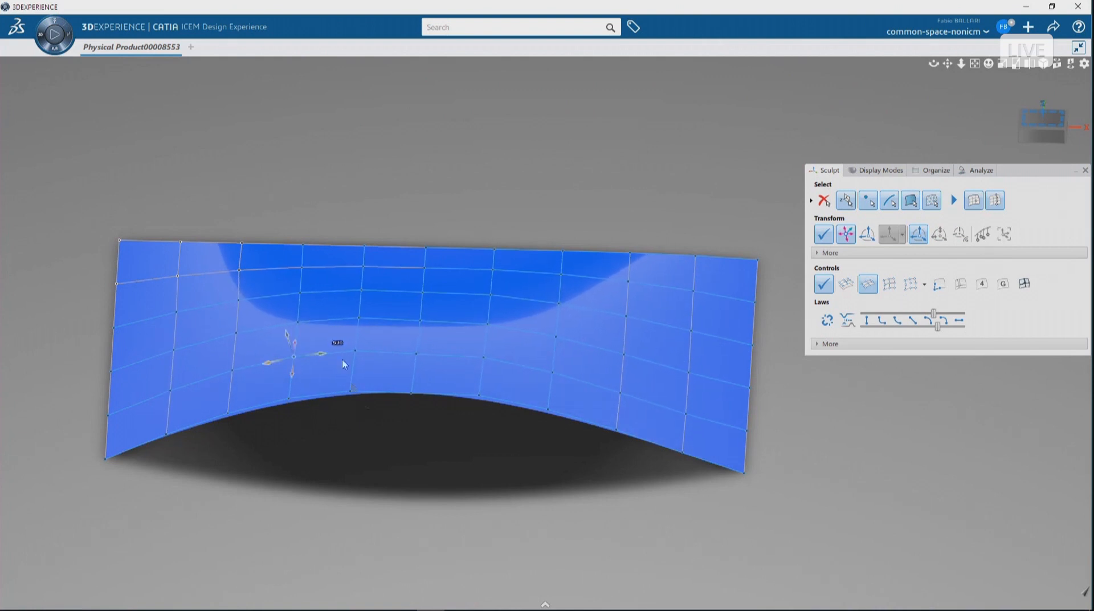
middle_drag(393, 392, 424, 436)
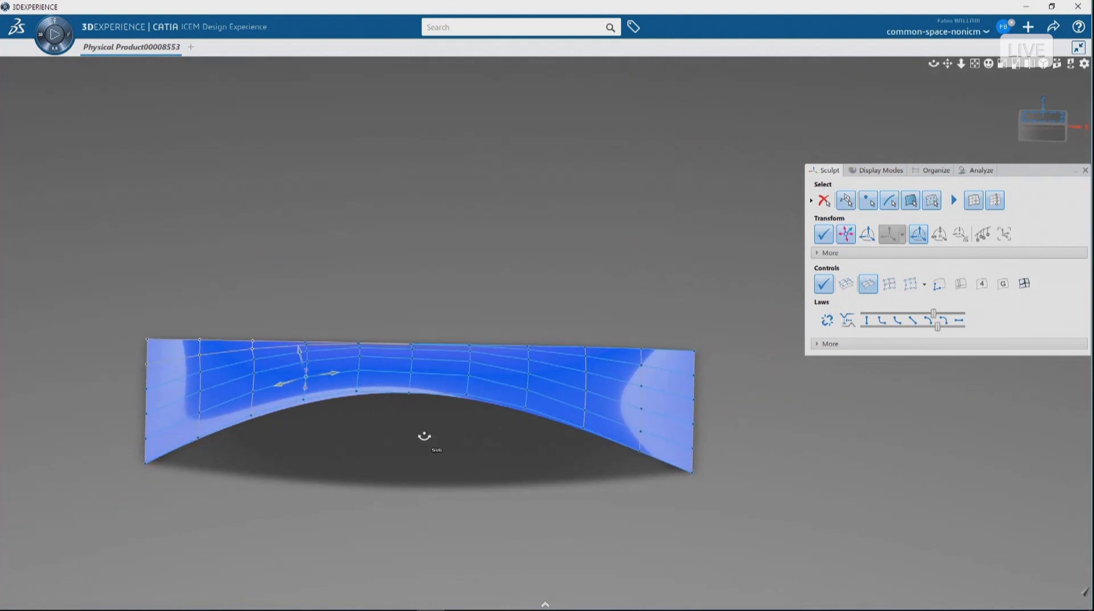
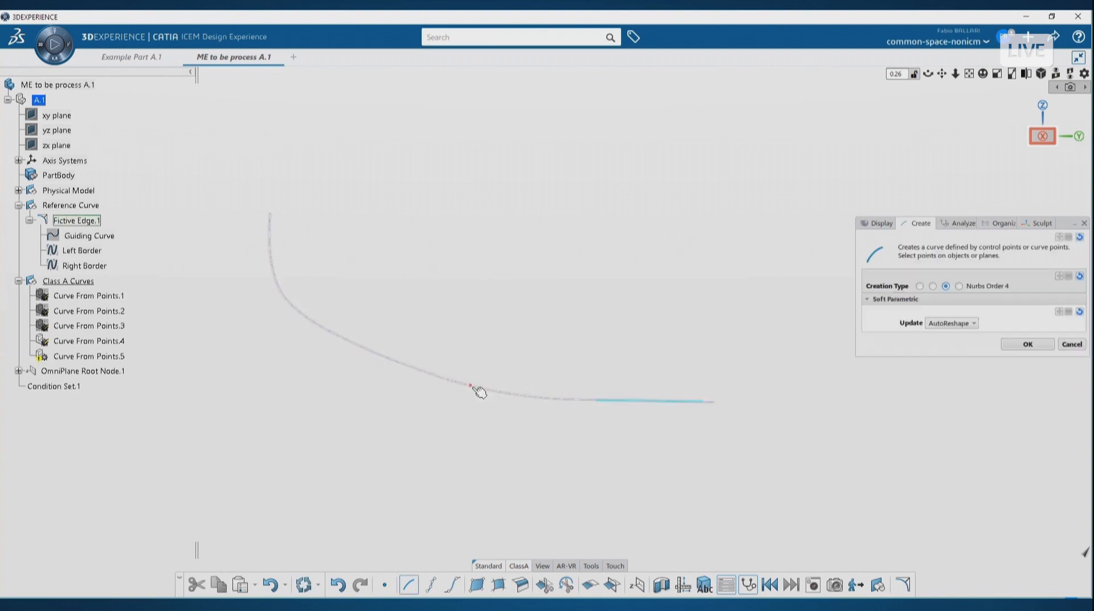
- Create a Class A curve from points along the reference fictive edge
double_click(354, 343)
click(408, 584)
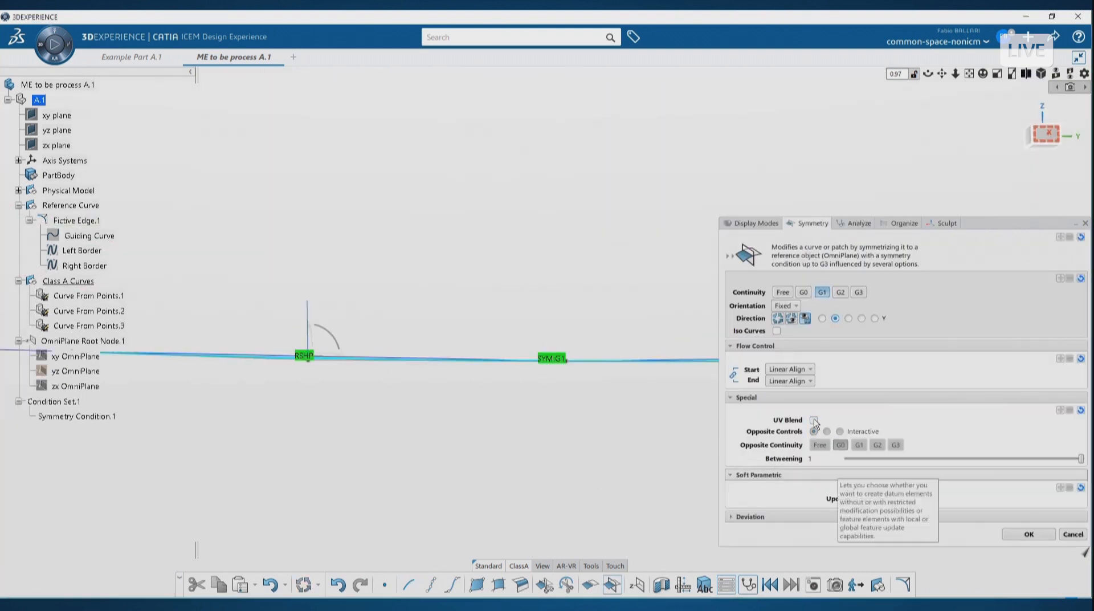
right_click(493, 484)
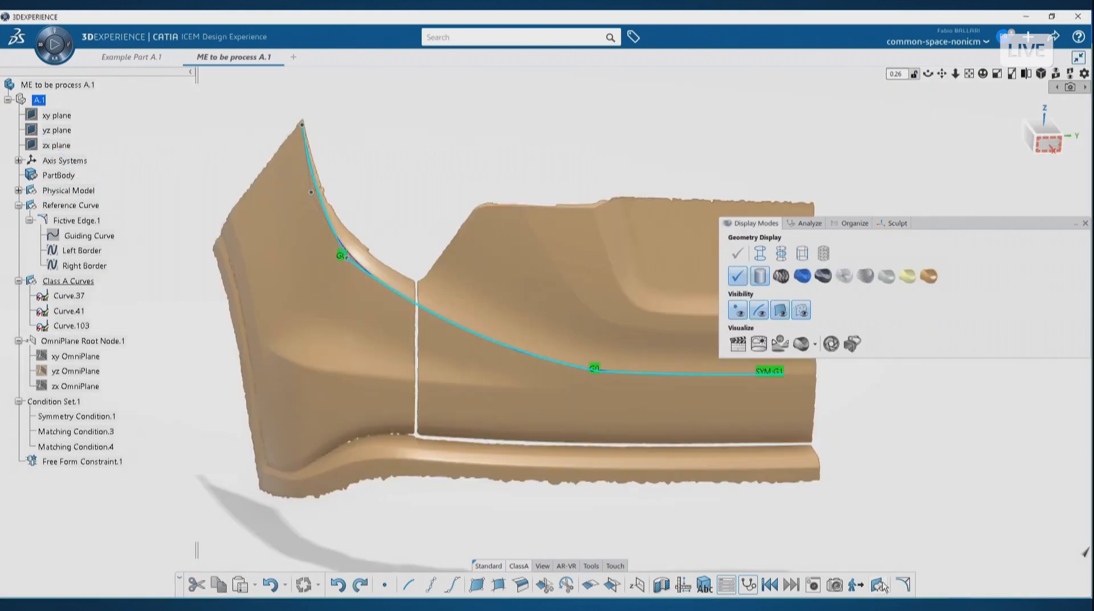
- Create a fictive edge by picking successive points on the mesh along the bumper's lower crease
click(903, 584)
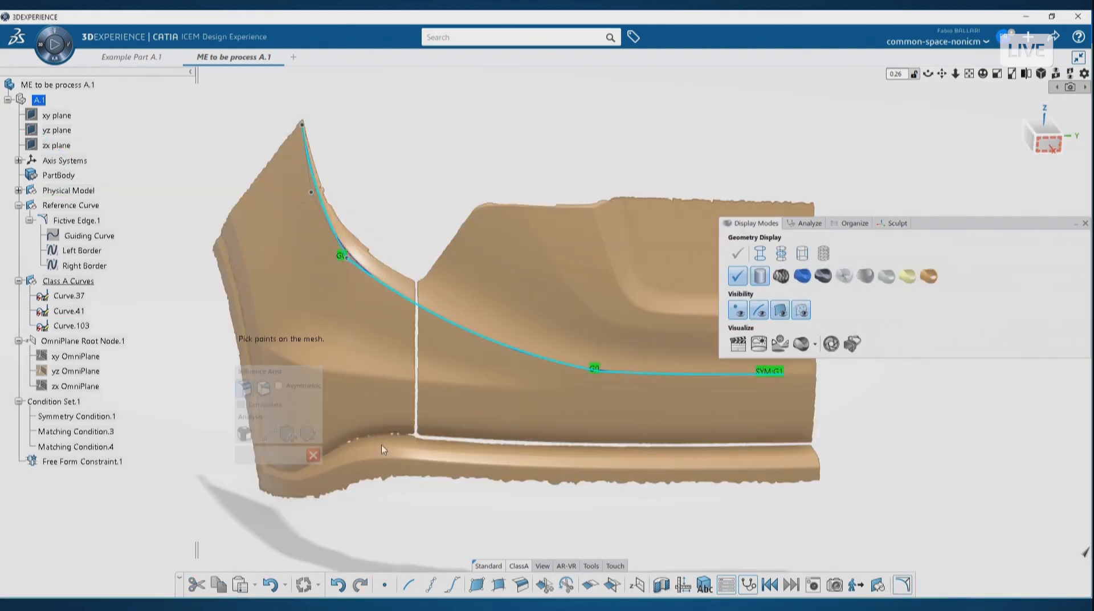
middle_drag(547, 365, 644, 420)
scroll(358, 300, up, 5)
click(464, 359)
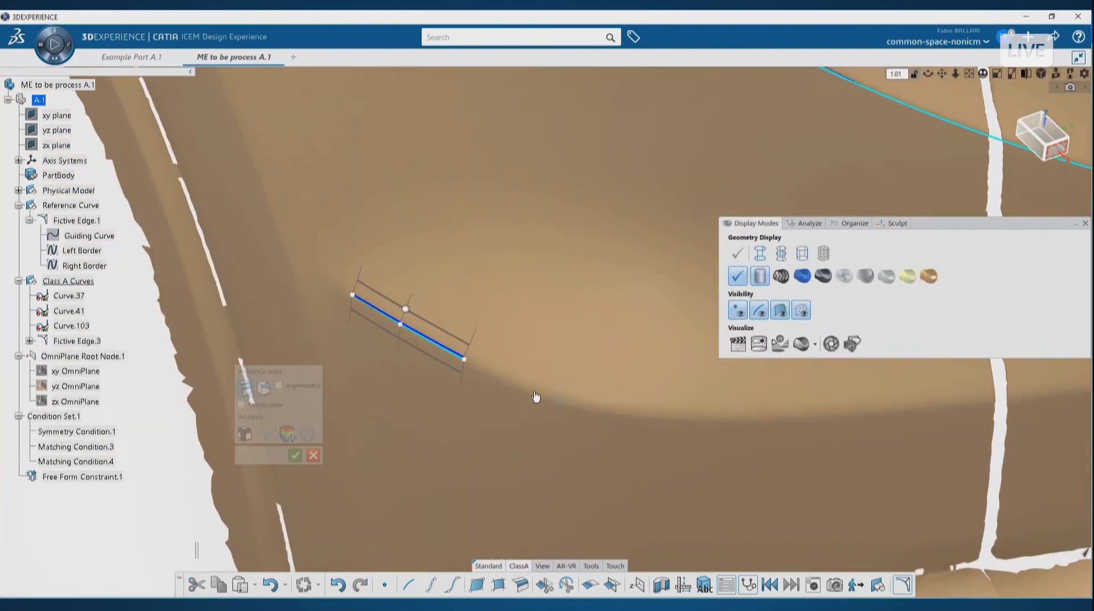
click(953, 404)
middle_drag(956, 405, 476, 403)
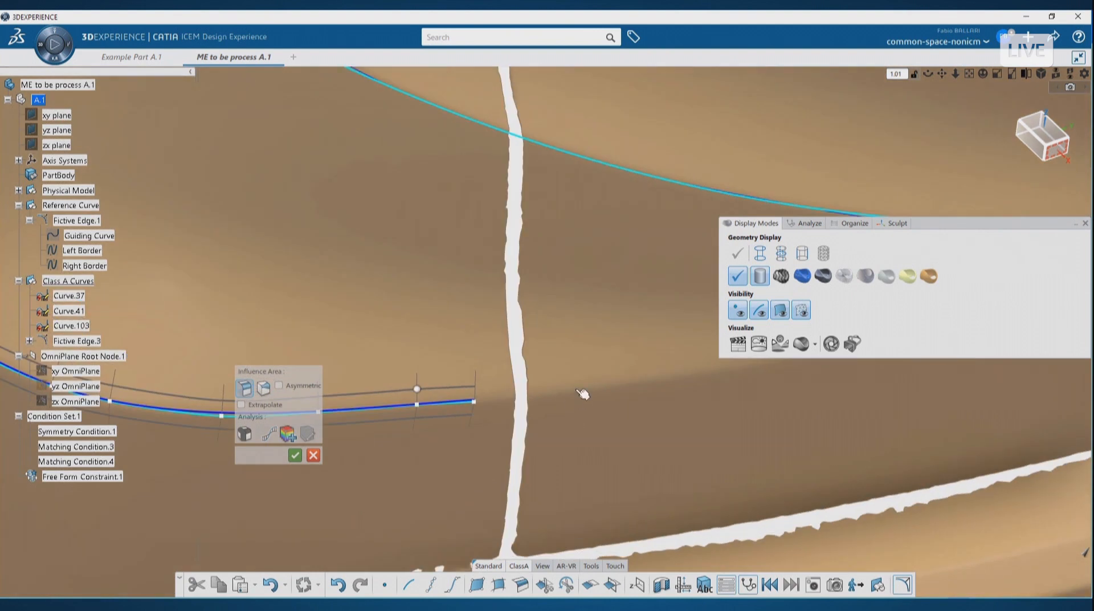
click(574, 393)
click(661, 384)
middle_drag(760, 368, 601, 447)
click(672, 436)
middle_drag(671, 436, 512, 416)
key(Return)
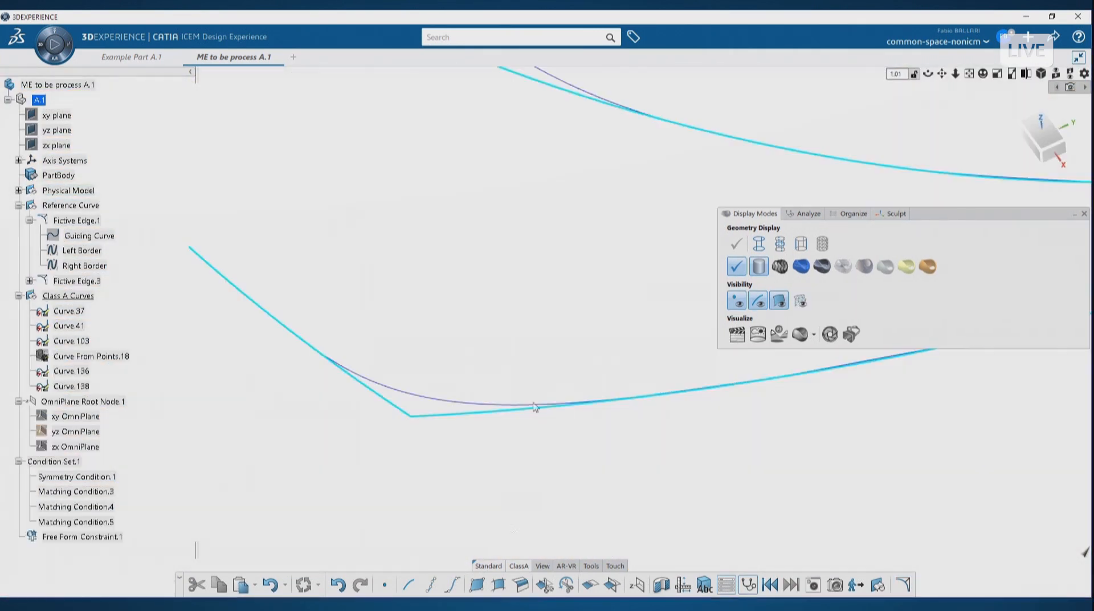
- Create an OmniCurveBlend between the two lower curves and slide its ends along them to follow the fictive edge
click(513, 427)
click(628, 400)
click(362, 382)
middle_drag(363, 382, 367, 410)
drag(359, 356, 293, 333)
drag(679, 404, 693, 403)
middle_drag(570, 450, 451, 398)
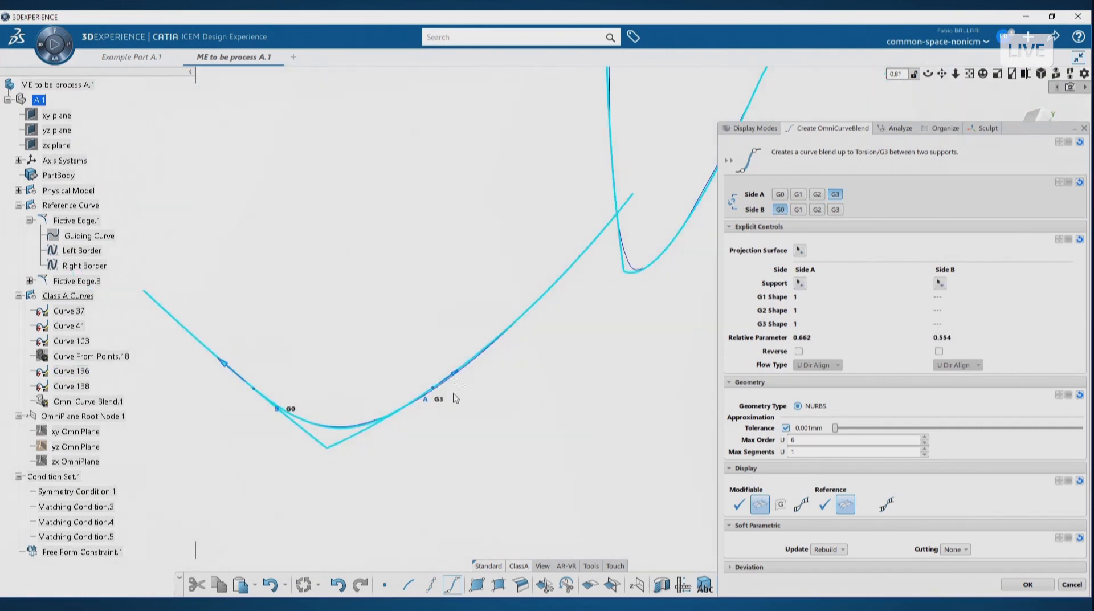
drag(453, 377, 444, 384)
middle_drag(444, 385, 619, 484)
- Display control points and curvature combs on both the blend curve and its reference curves
click(739, 504)
click(800, 504)
click(825, 505)
click(886, 505)
middle_drag(433, 490, 370, 279)
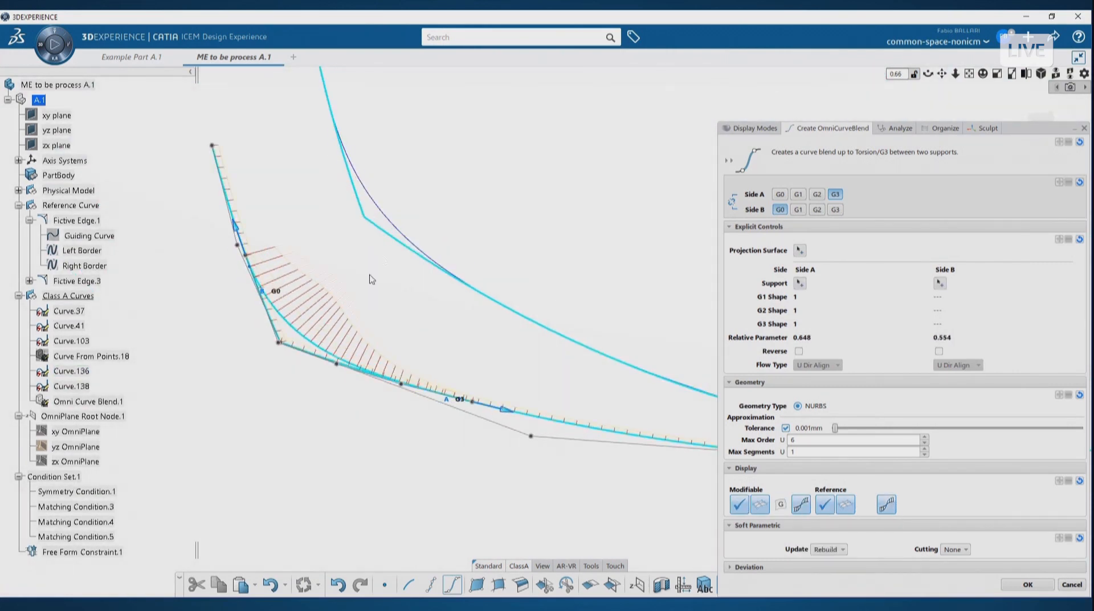
- Set side B of the curve blend to G3 continuity and reposition its end on the supporting curve
click(835, 209)
middle_drag(429, 398, 410, 439)
drag(256, 256, 200, 217)
- Fine-tune the blend's shape with its control point near side A and accept the curve blend
middle_drag(365, 450, 456, 421)
drag(492, 381, 501, 378)
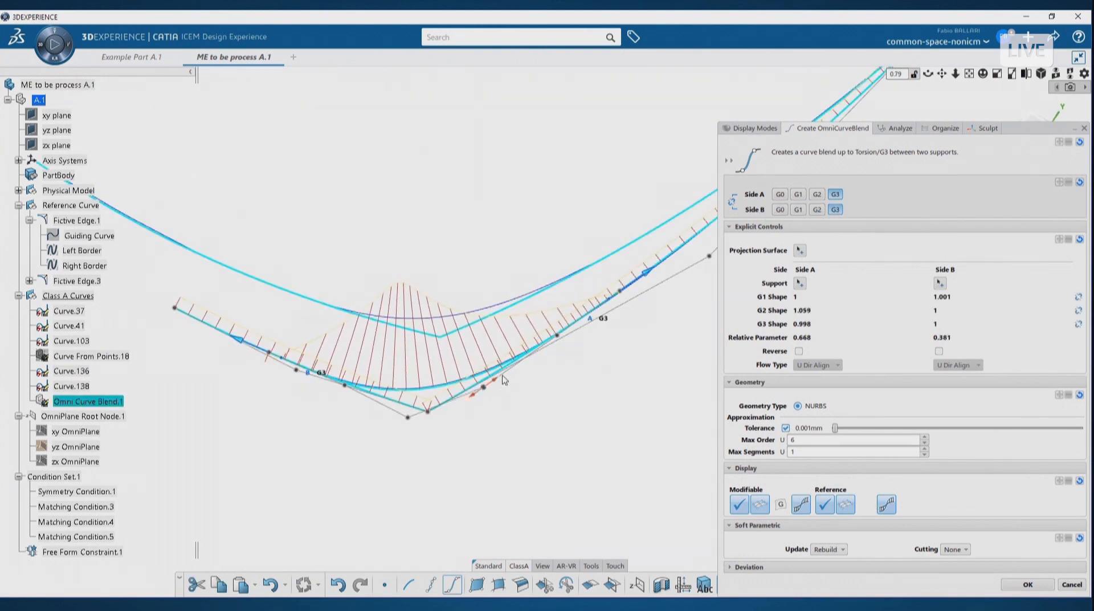
middle_drag(516, 441, 555, 406)
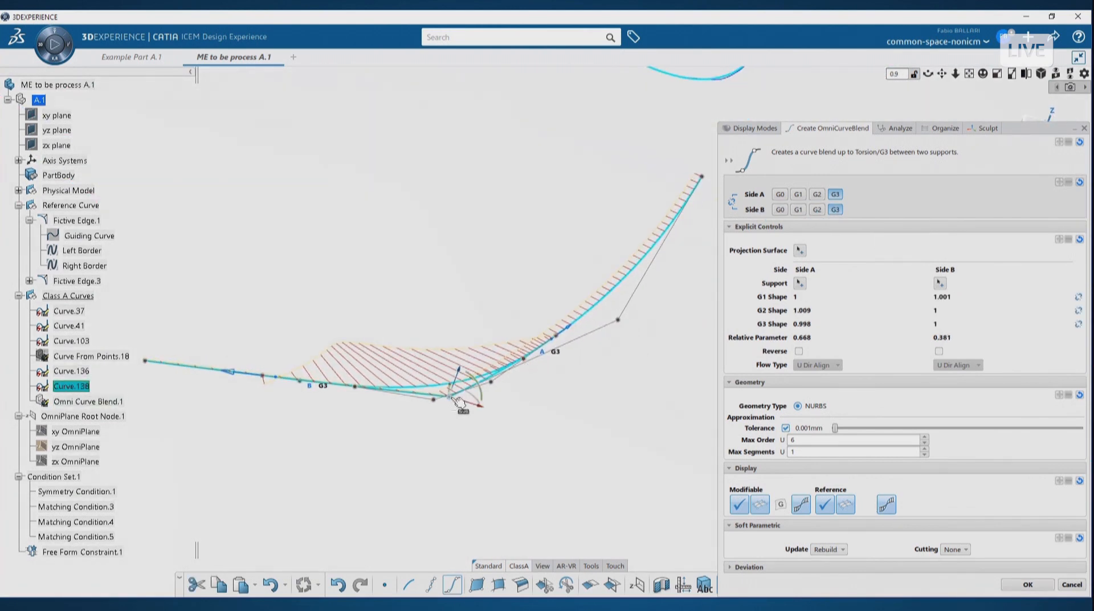
click(459, 402)
click(1026, 585)
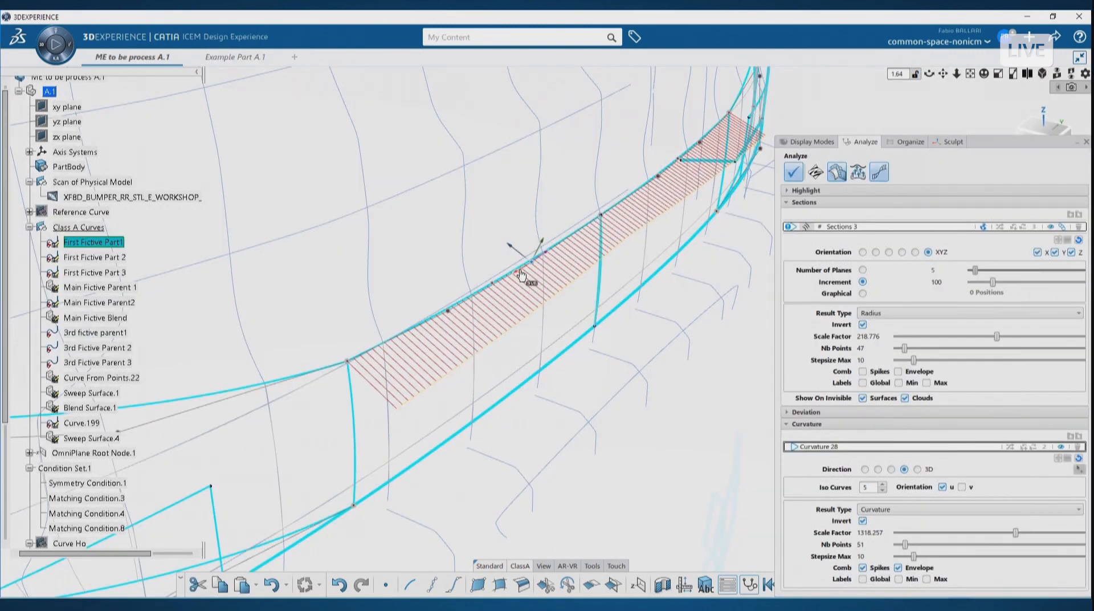
- Create a sweep surface from the curves 3rd Fictive Parent 3, Curve From Points.22 and First Fictive Part1
mouse_move(524, 273)
middle_down()
mouse_move(591, 440)
mouse_move(589, 404)
mouse_move(570, 393)
middle_up()
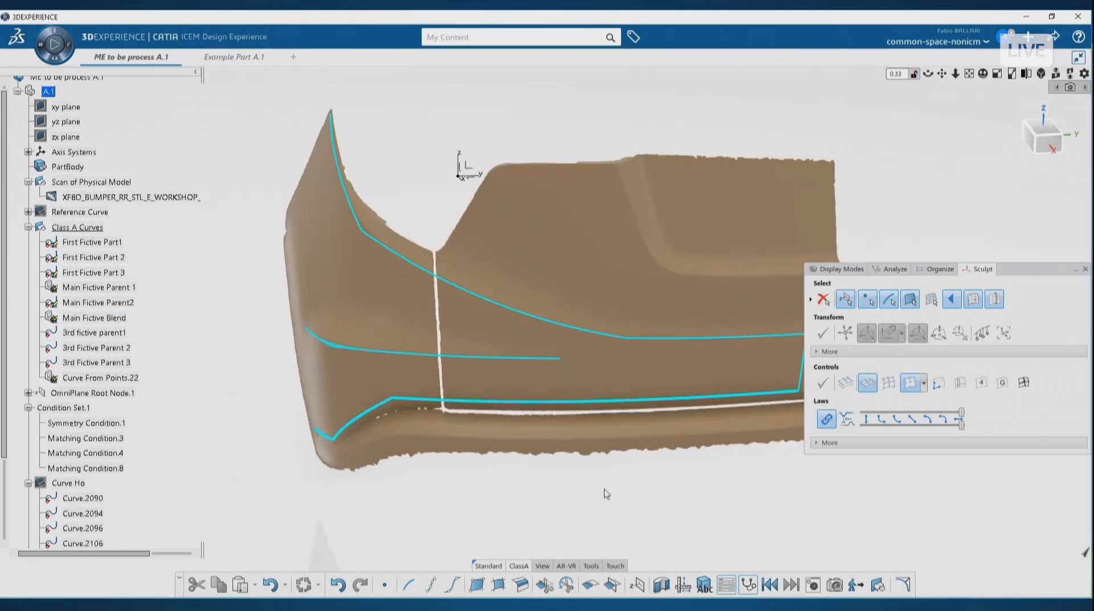
middle_drag(530, 364, 517, 373)
click(517, 373)
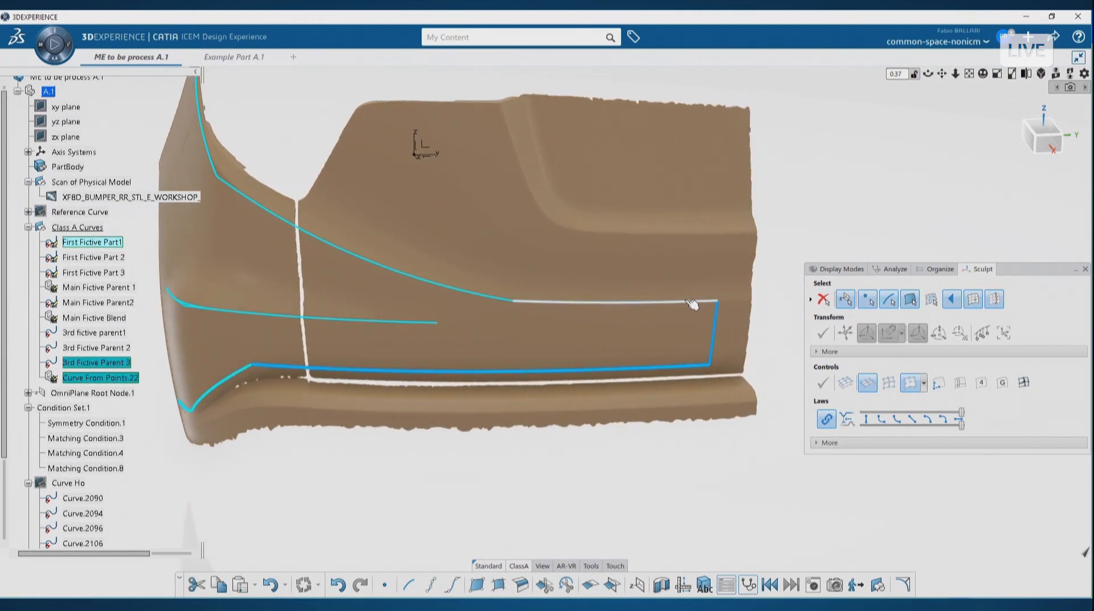
click(631, 379)
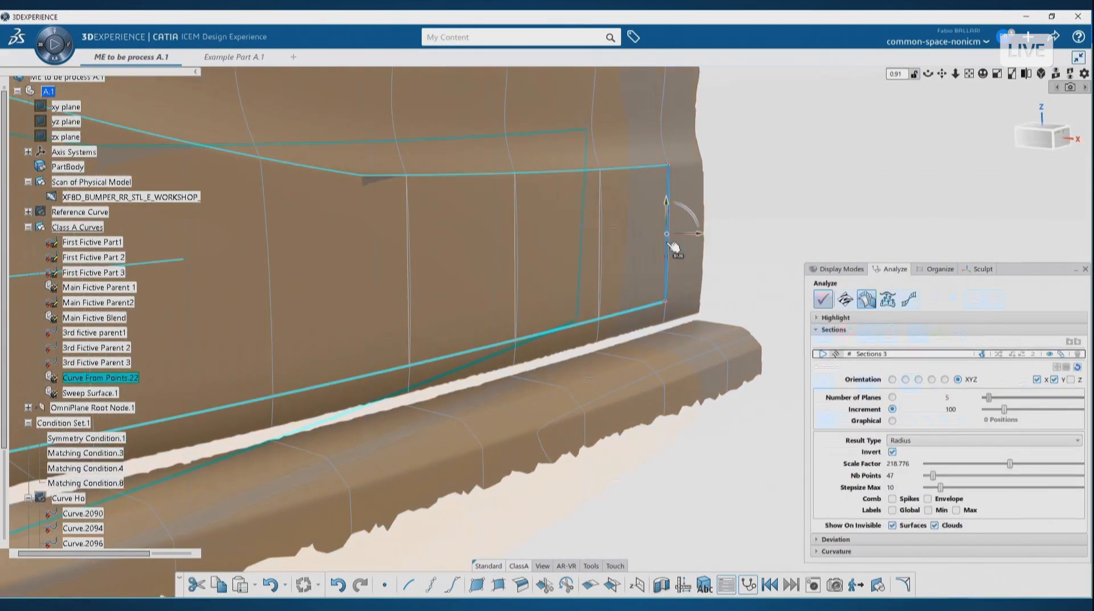
- Reshape the end curve Curve From Points.22 through its middle global point to fit the sweep surface to the scan
drag(681, 231, 680, 236)
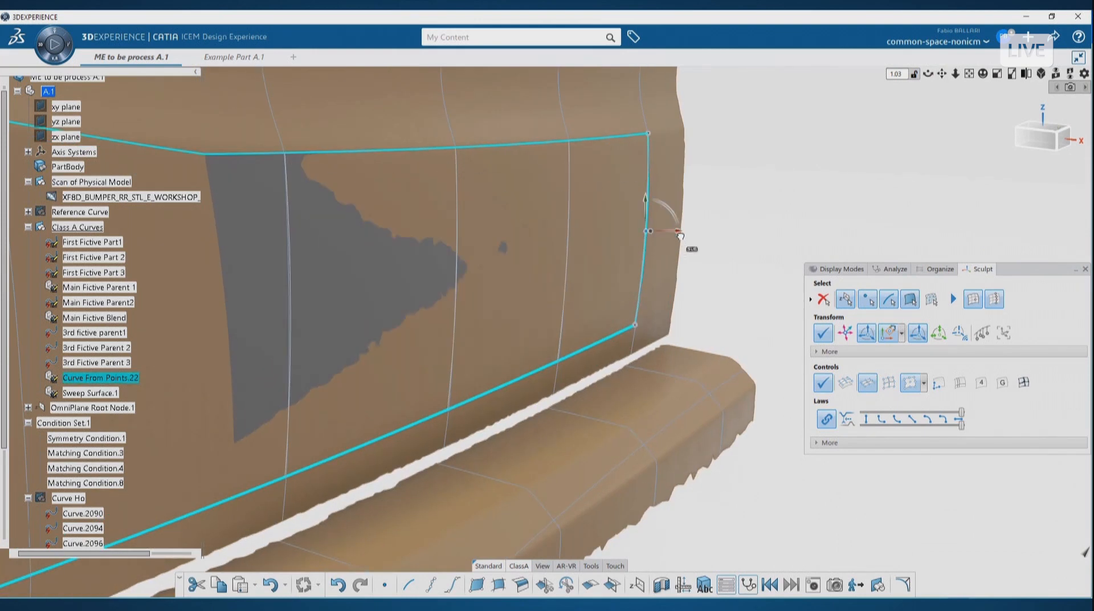
middle_drag(604, 308, 535, 483)
double_click(251, 369)
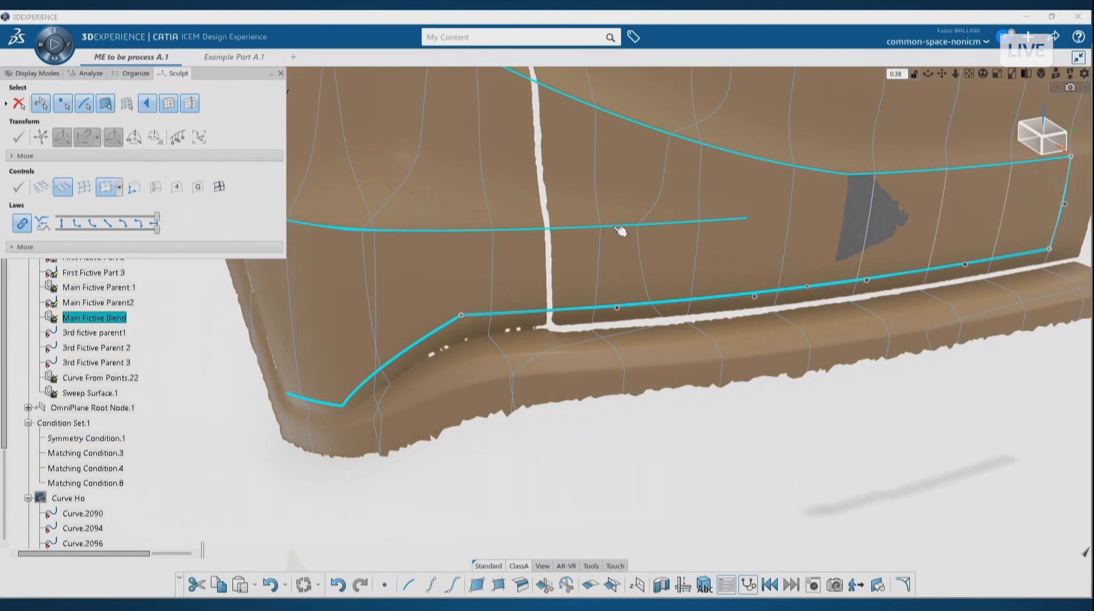
- Create a blend surface between the curves Main Fictive Parent2 and 3rd Fictive Parent 3
click(618, 225)
ctrl+click(593, 308)
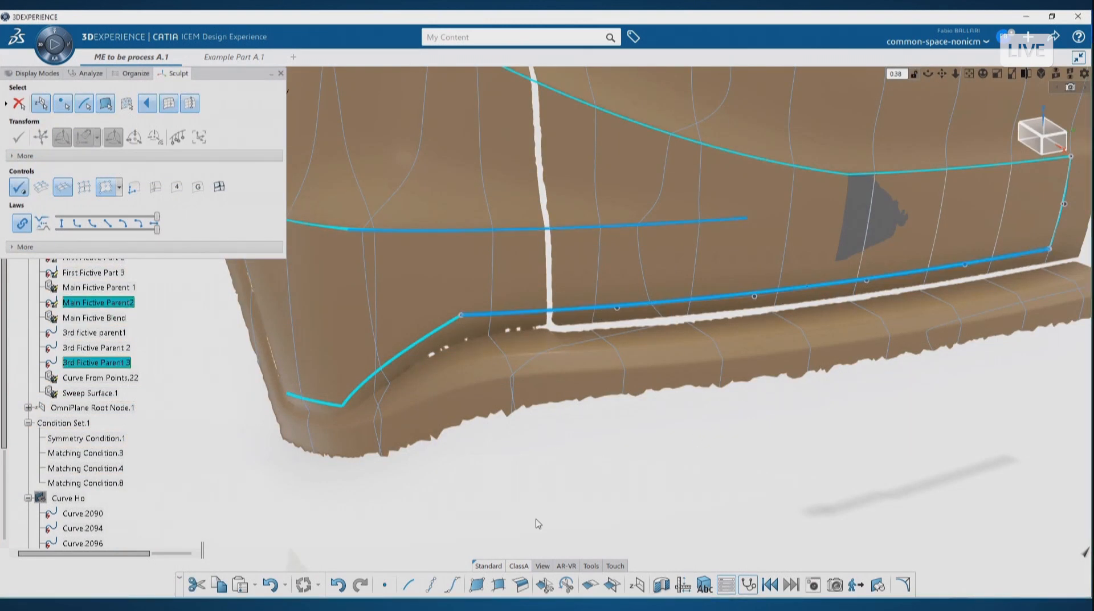
click(498, 584)
click(1052, 141)
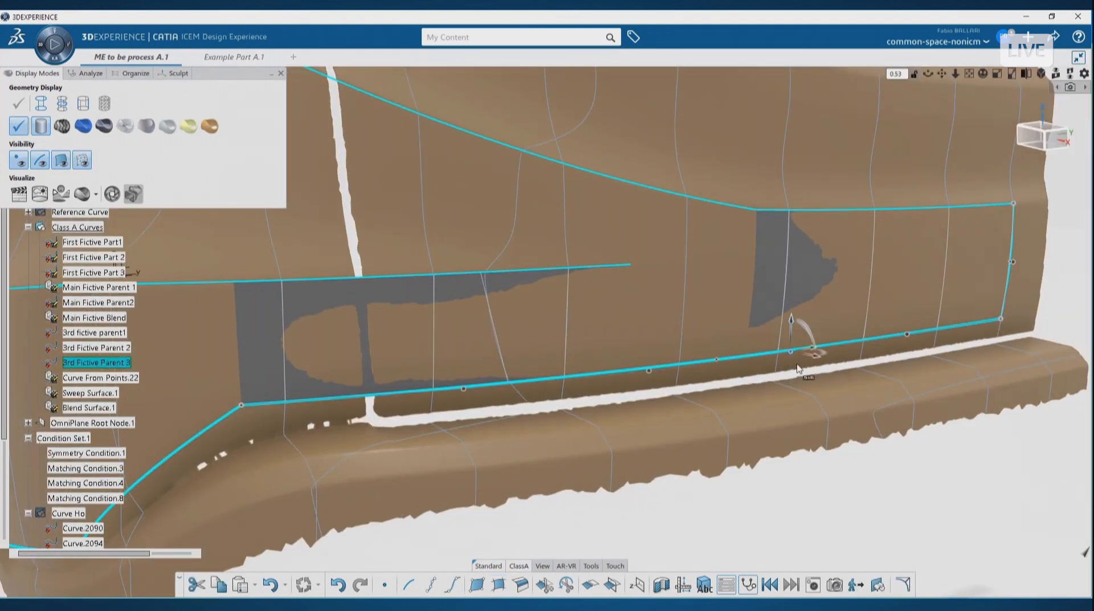
- Reshape 3rd Fictive Parent 3 by shifting its control points along the lower edge of the surfaces
middle_drag(799, 368, 745, 252)
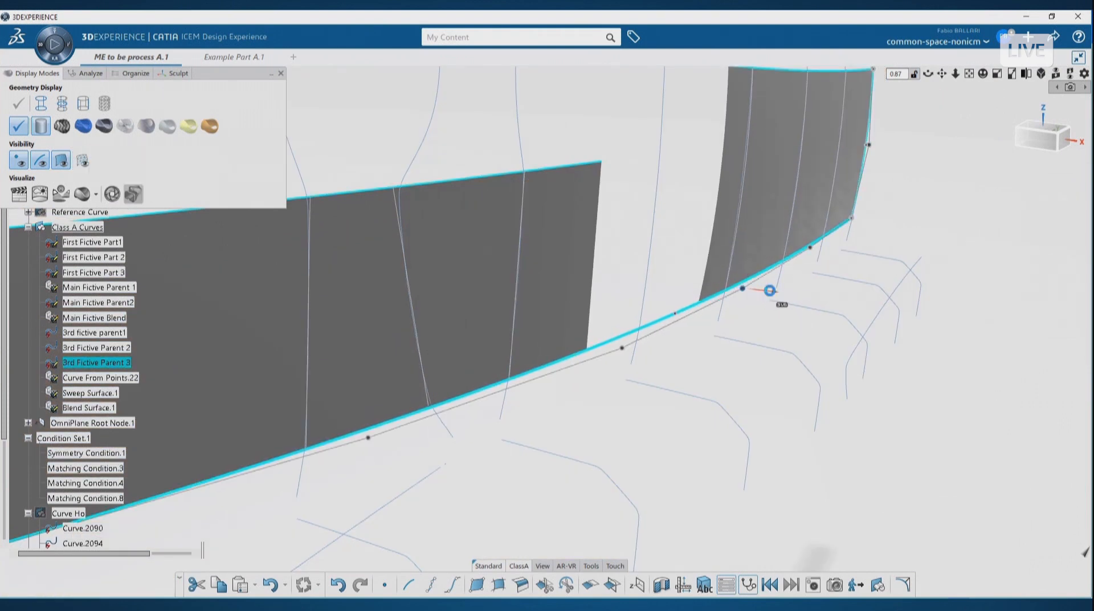
click(369, 438)
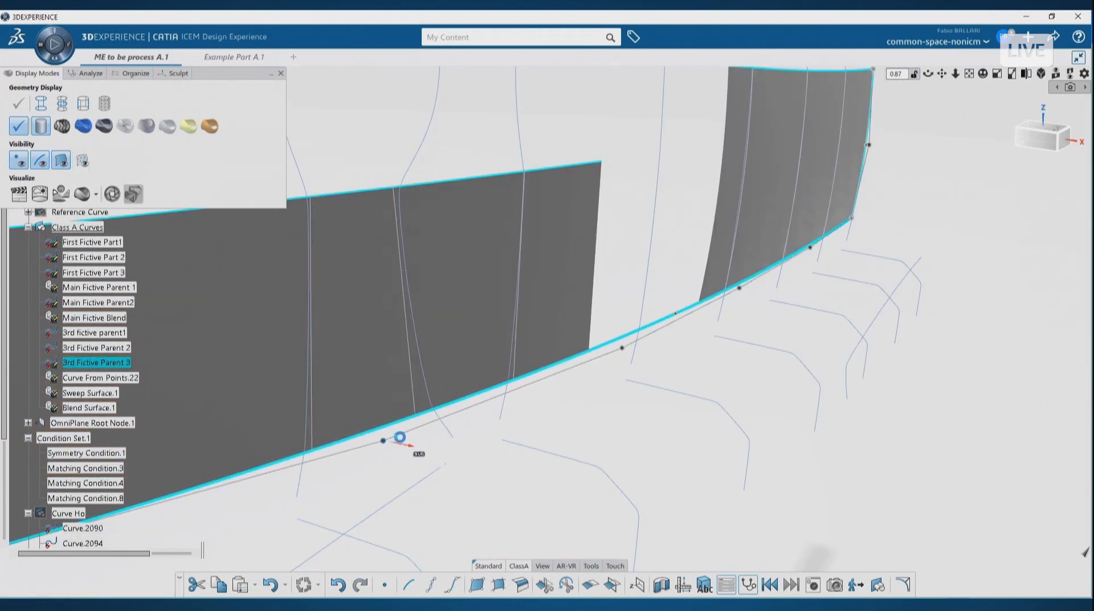
middle_drag(676, 297, 680, 235)
- Reshape the curve First Fictive Part1 by moving a control point along the upper edge of the end patch
click(700, 194)
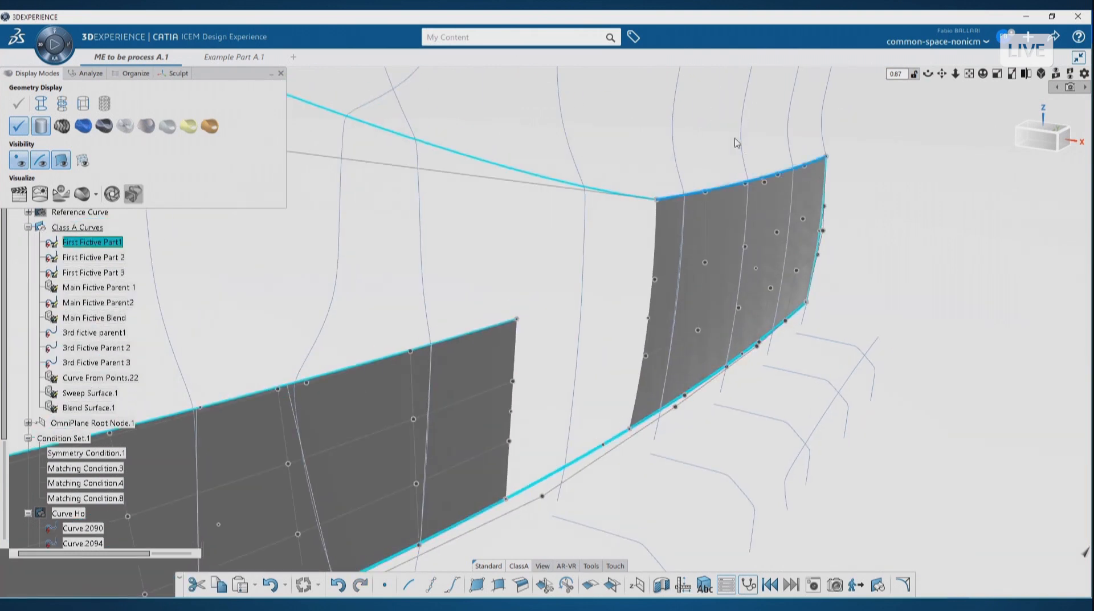
click(762, 179)
drag(784, 179, 795, 179)
- Try moving control points of 3rd Fictive Parent 3 and Blend Surface.1, and undo the moves
middle_drag(529, 399, 605, 450)
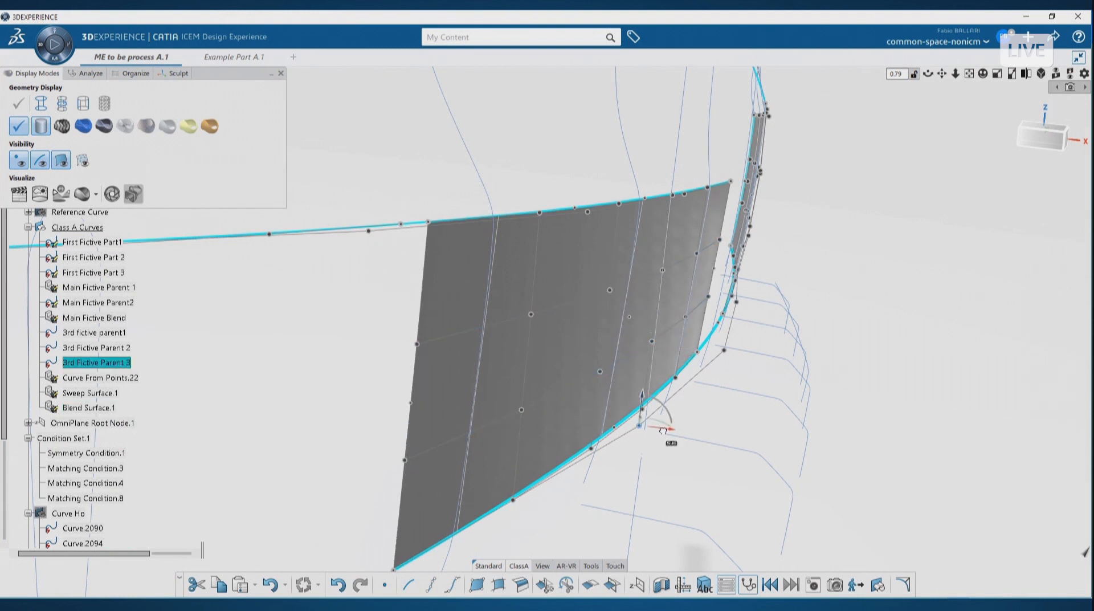
drag(663, 431, 670, 434)
key(ctrl+z)
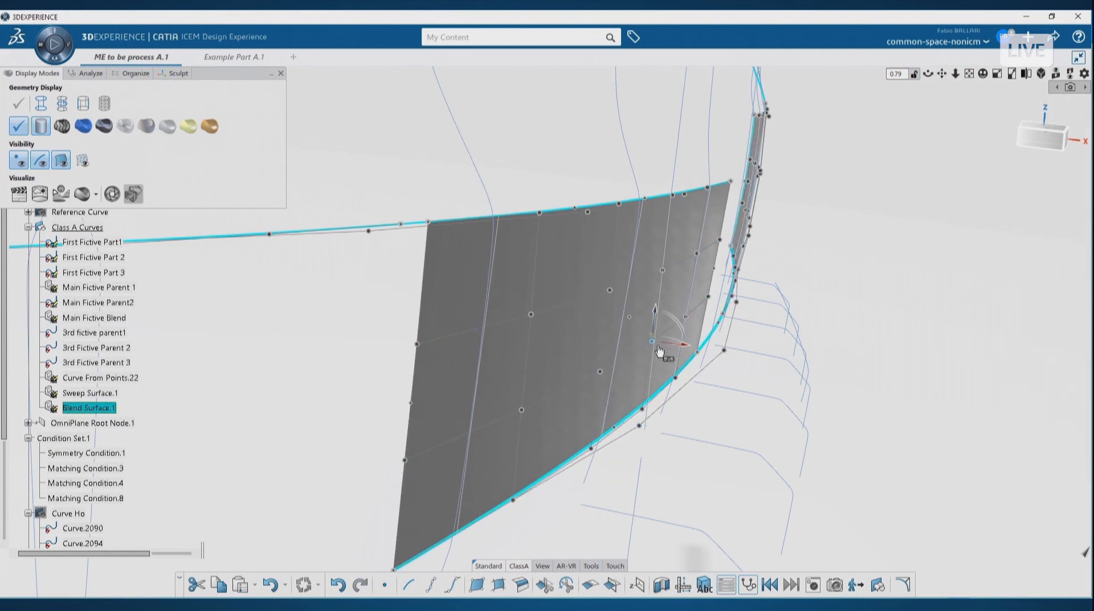
drag(678, 348, 667, 428)
key(ctrl+z)
key(ctrl+z)
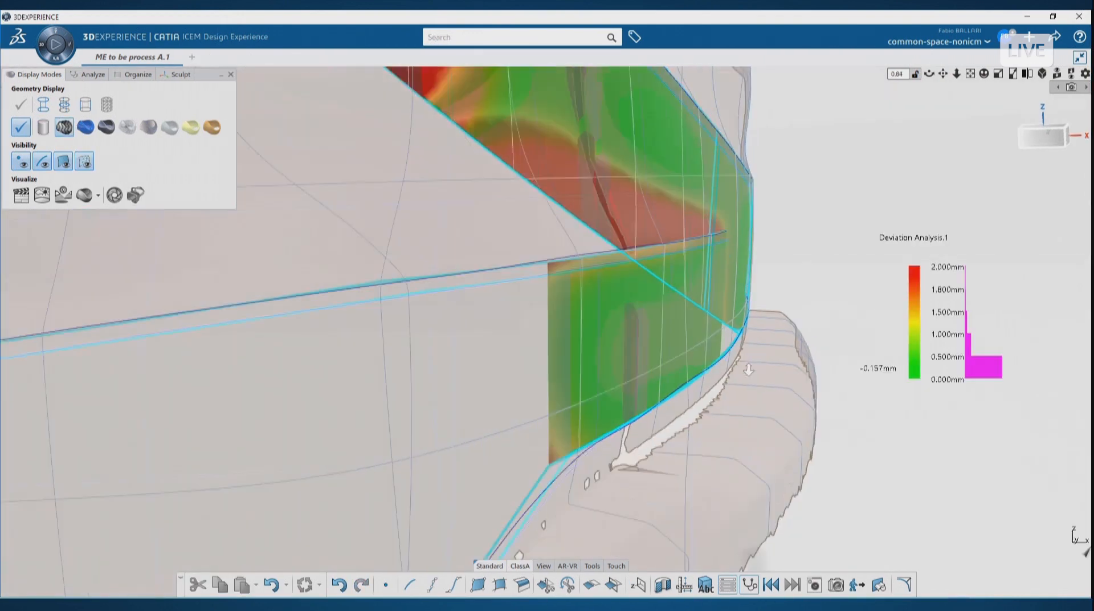
- Slide side A of the G3 curve blend along its support to relative parameter 0.261 and adjust the blend's control points
middle_drag(655, 399, 657, 443)
drag(871, 235, 874, 234)
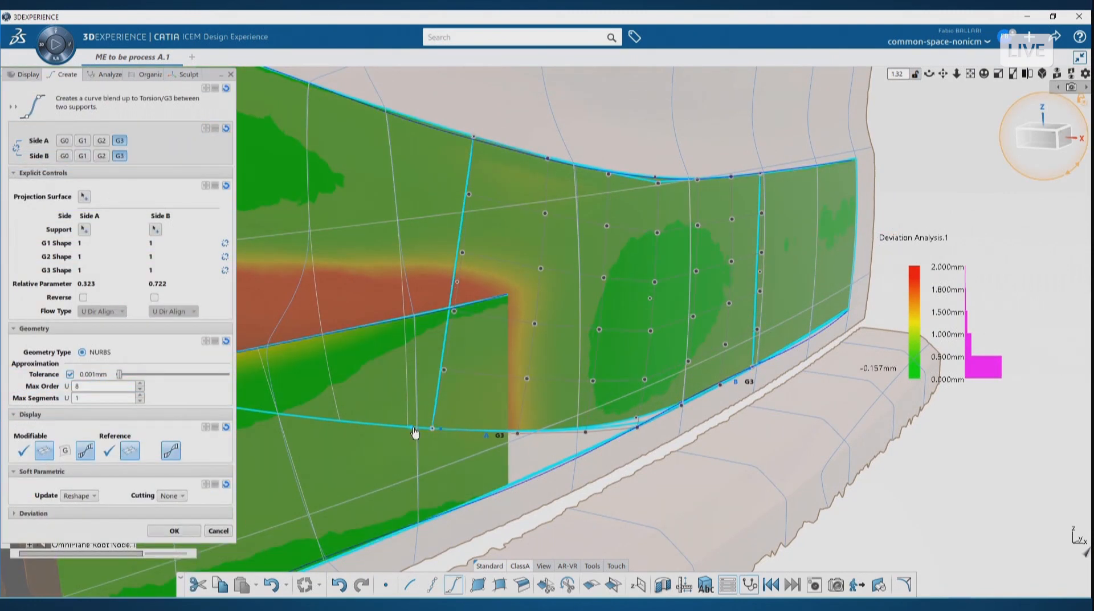
drag(434, 429, 447, 430)
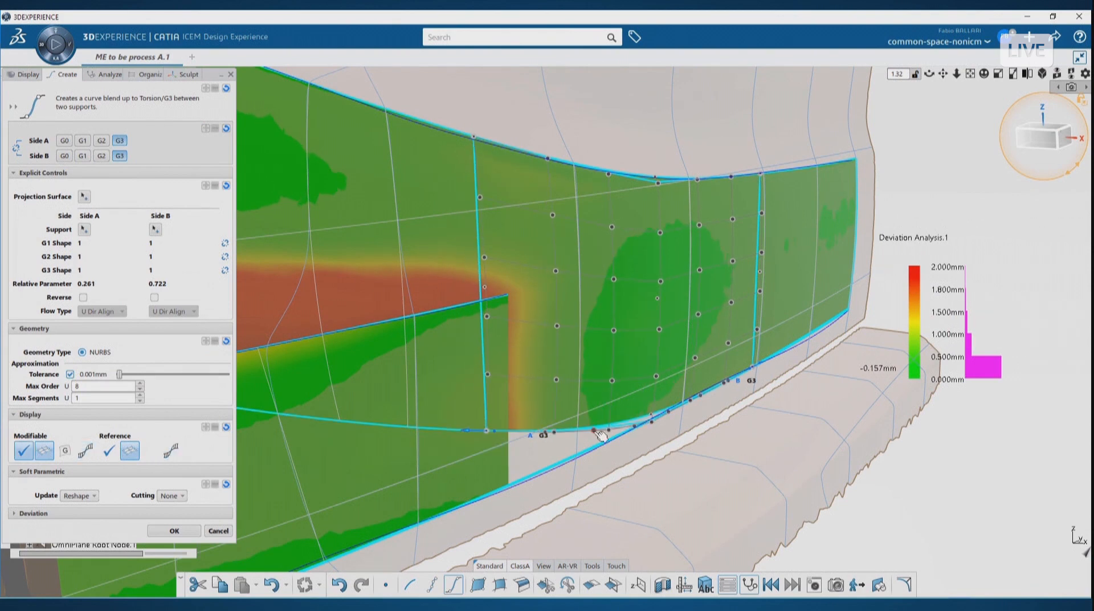
drag(580, 430, 683, 414)
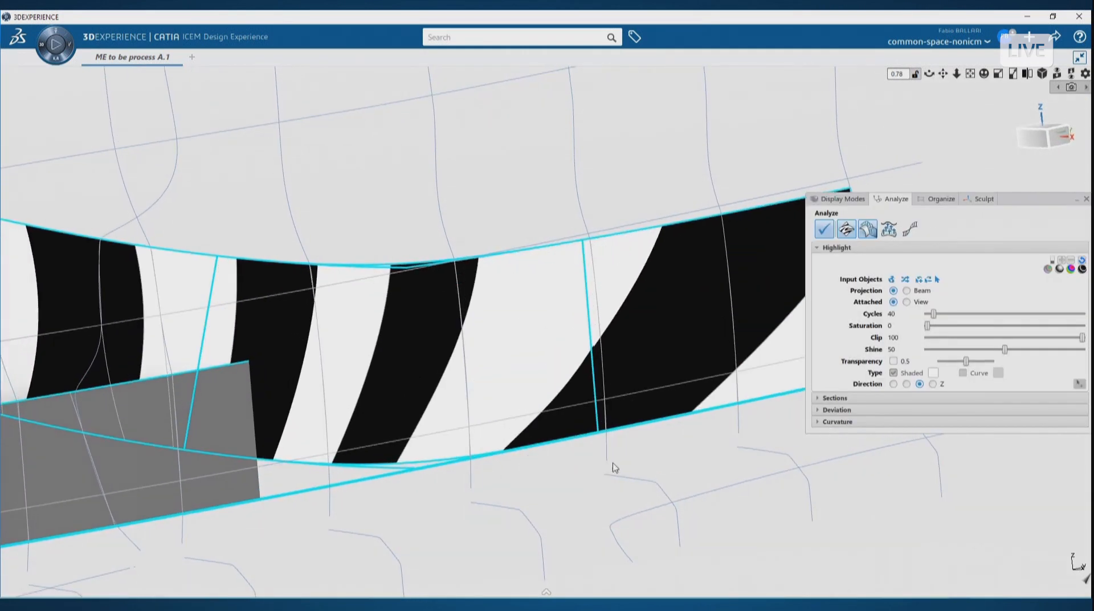
- Examine the highlight stripes across the blended patches with different analysis directions, including X
click(933, 384)
click(893, 384)
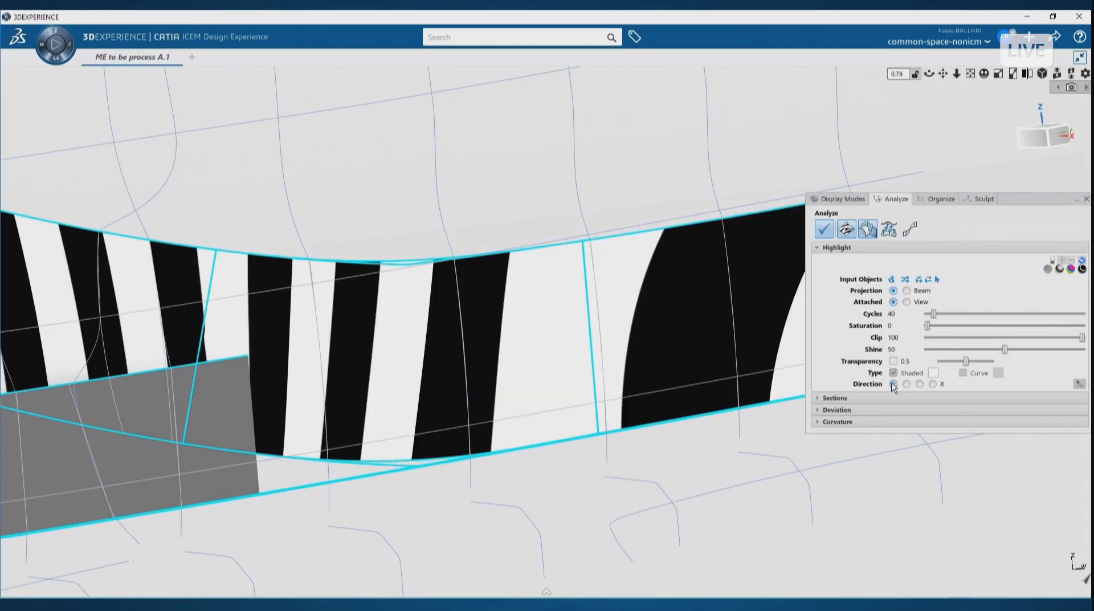
click(906, 384)
mouse_move(484, 520)
middle_down()
mouse_move(515, 522)
mouse_move(467, 513)
mouse_move(466, 522)
middle_up()
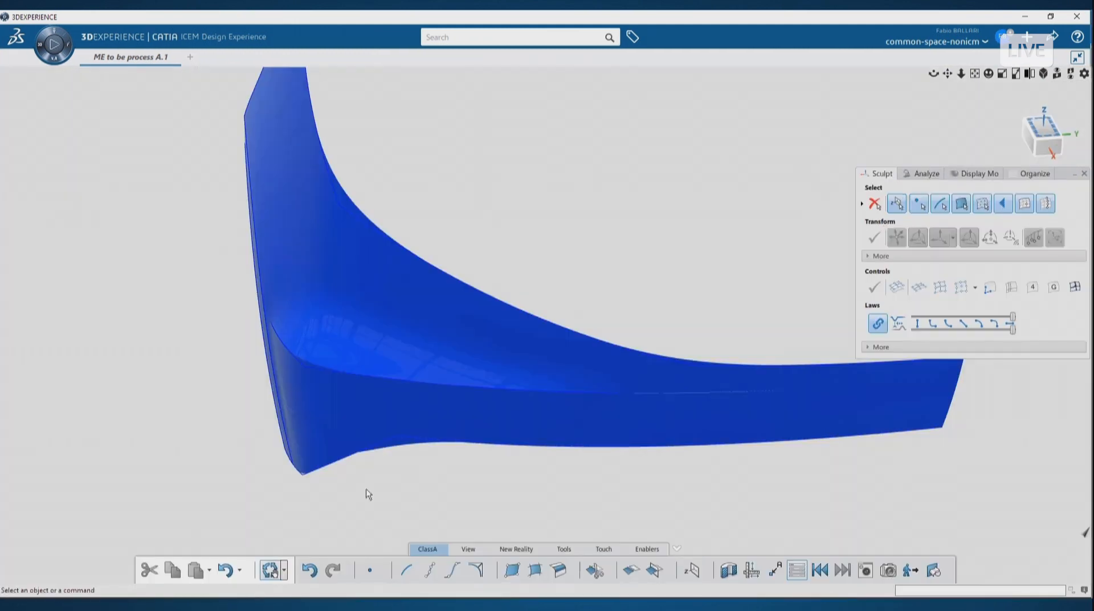
- Examine the completed surface model's patch layout in wireframe display
mouse_move(368, 494)
middle_down()
mouse_move(352, 491)
mouse_move(352, 448)
mouse_move(404, 456)
middle_up()
key(w)
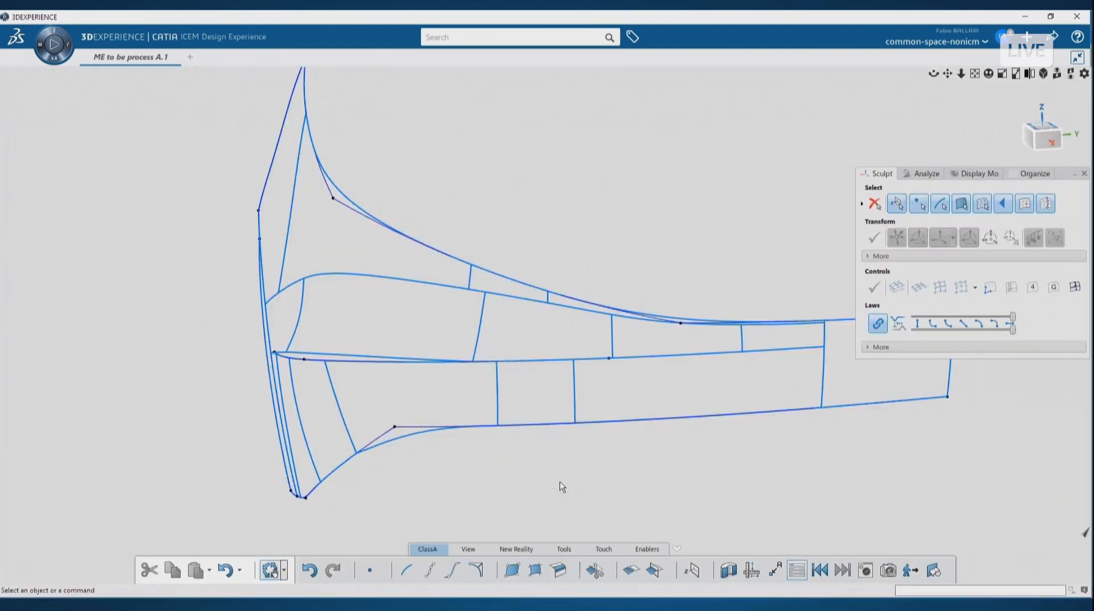
key(w)
middle_drag(498, 492, 457, 519)
- Edit Main Fictive edge curve Blend, adjusting the tension at its Curve 2 end and updating the dependent surfaces
key(F3)
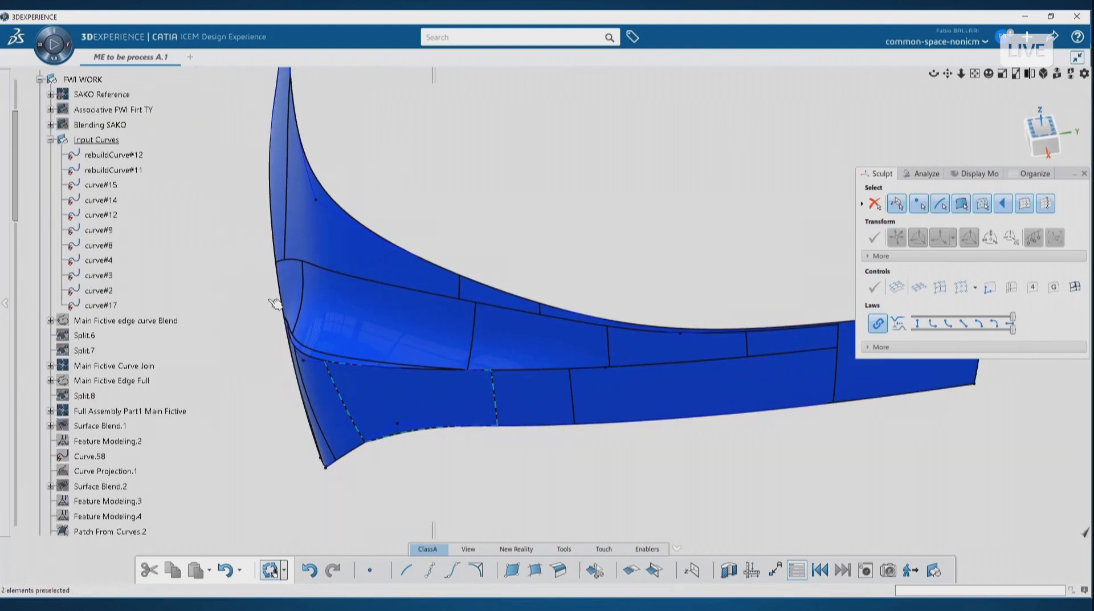
double_click(114, 321)
click(284, 570)
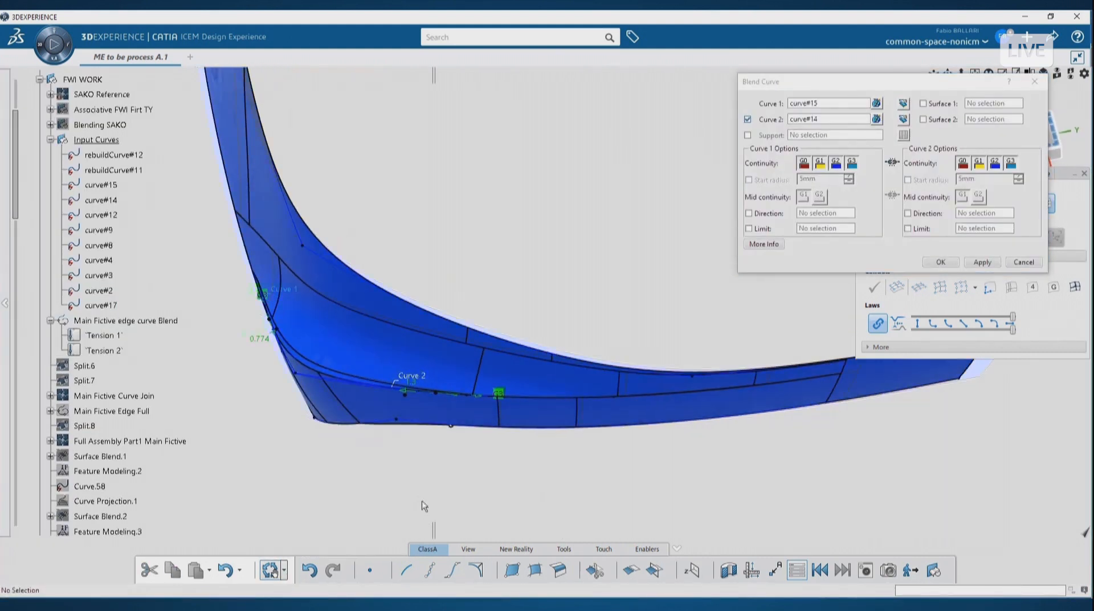
scroll(442, 375, up, 5)
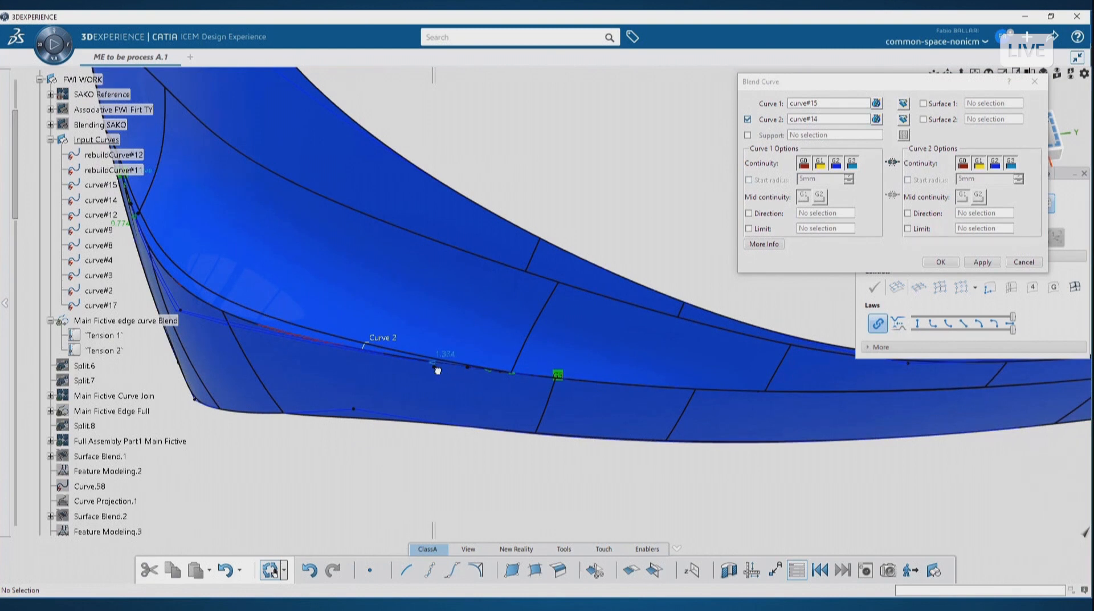
drag(429, 369, 446, 363)
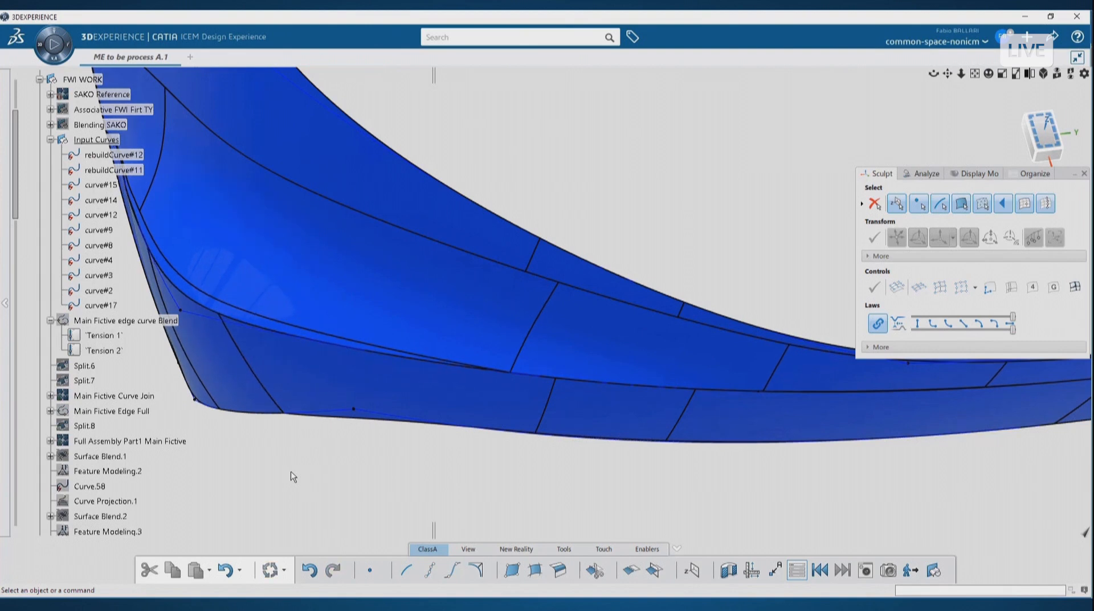
middle_drag(294, 476, 403, 465)
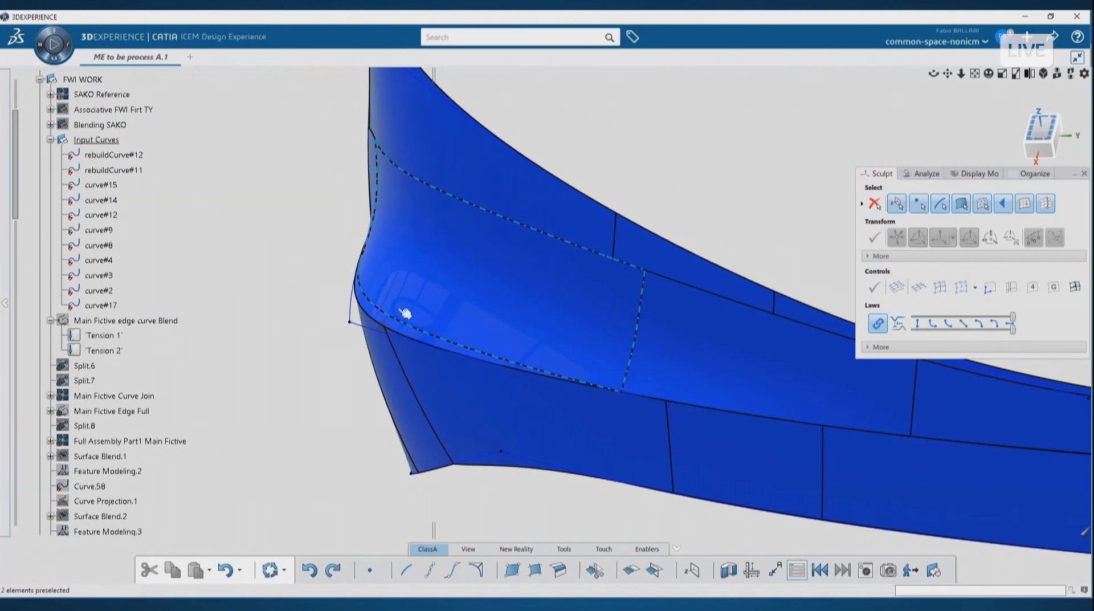
- Edit the 3D curve crossing the wheel-arch flange by moving its second control point outward, keeping a max order of 6
key(F3)
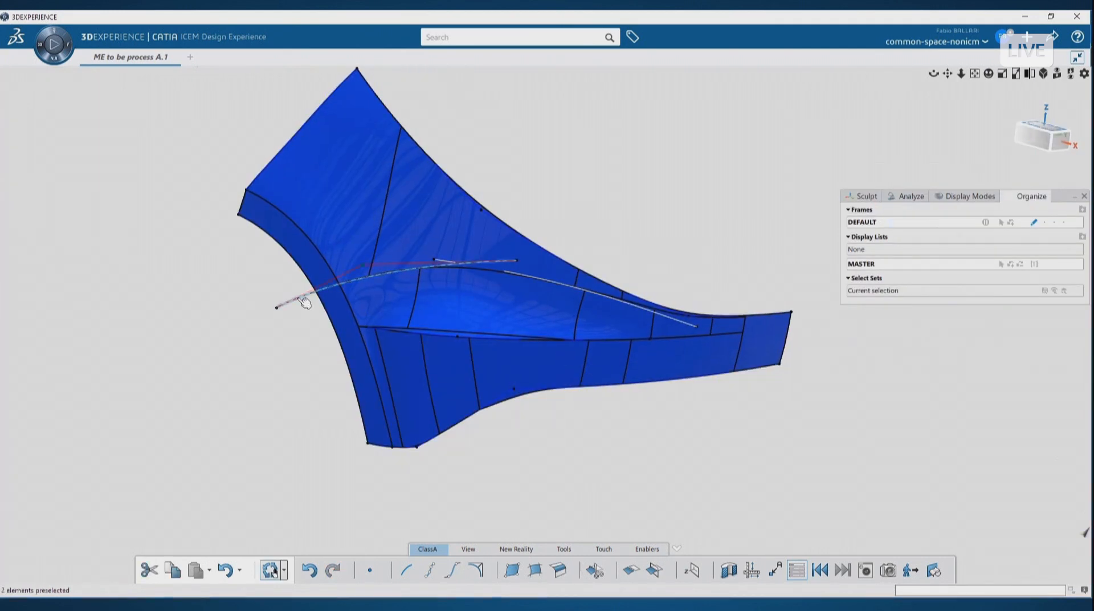
double_click(305, 302)
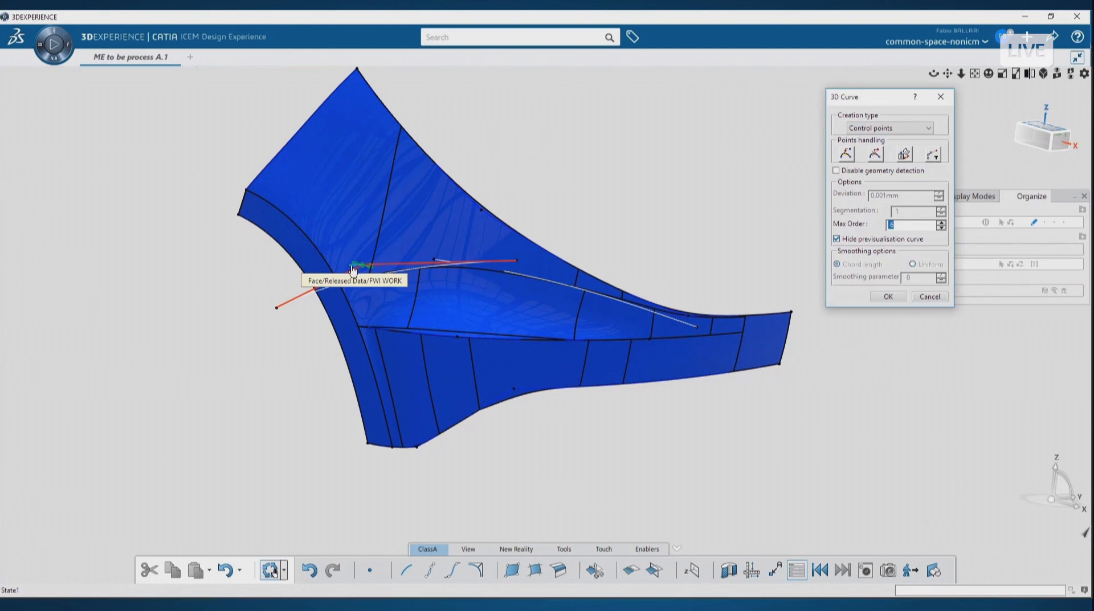
drag(353, 270, 328, 263)
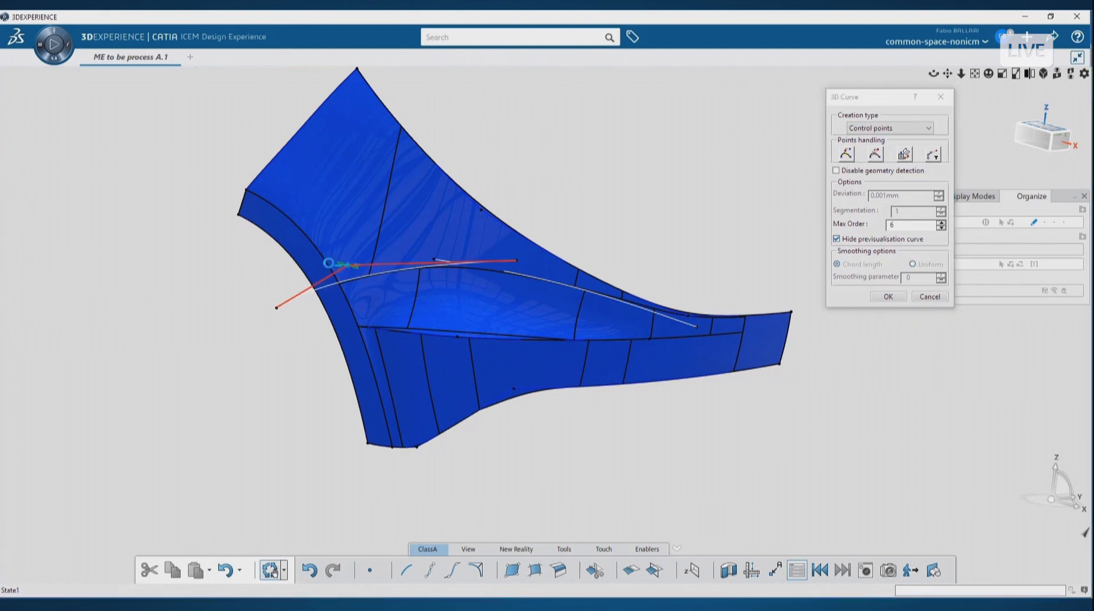
click(883, 297)
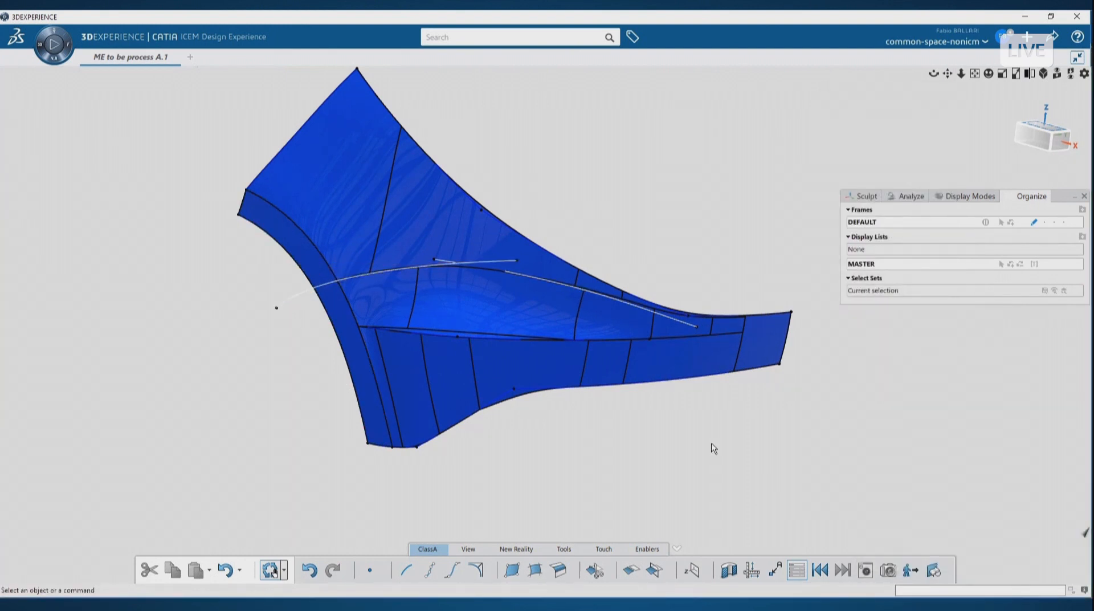
- Edit Flange.2 by adjusting its individual length and angle handles along the guide, with an end angle of -102.347 degrees
middle_drag(510, 536, 628, 498)
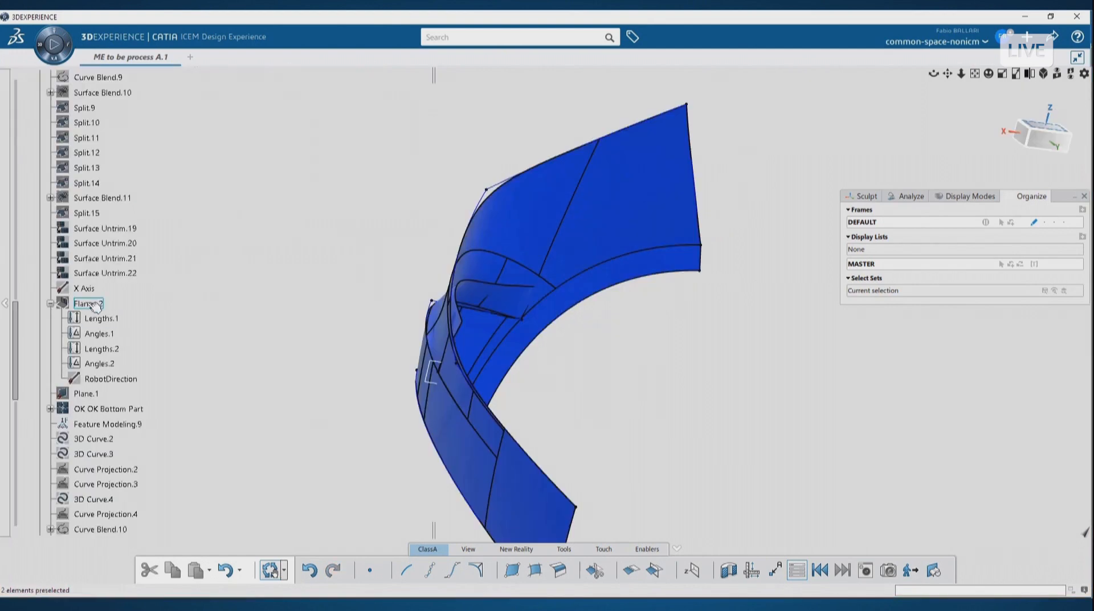
double_click(89, 303)
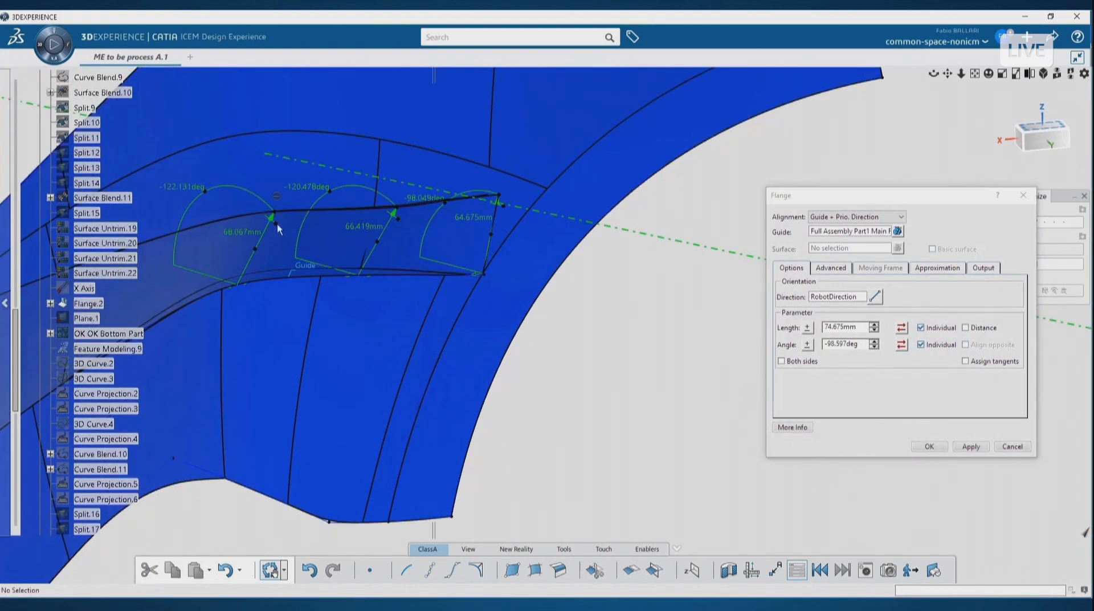
drag(281, 228, 286, 233)
drag(398, 215, 405, 220)
middle_drag(279, 321, 310, 327)
drag(199, 375, 206, 378)
middle_drag(273, 357, 495, 341)
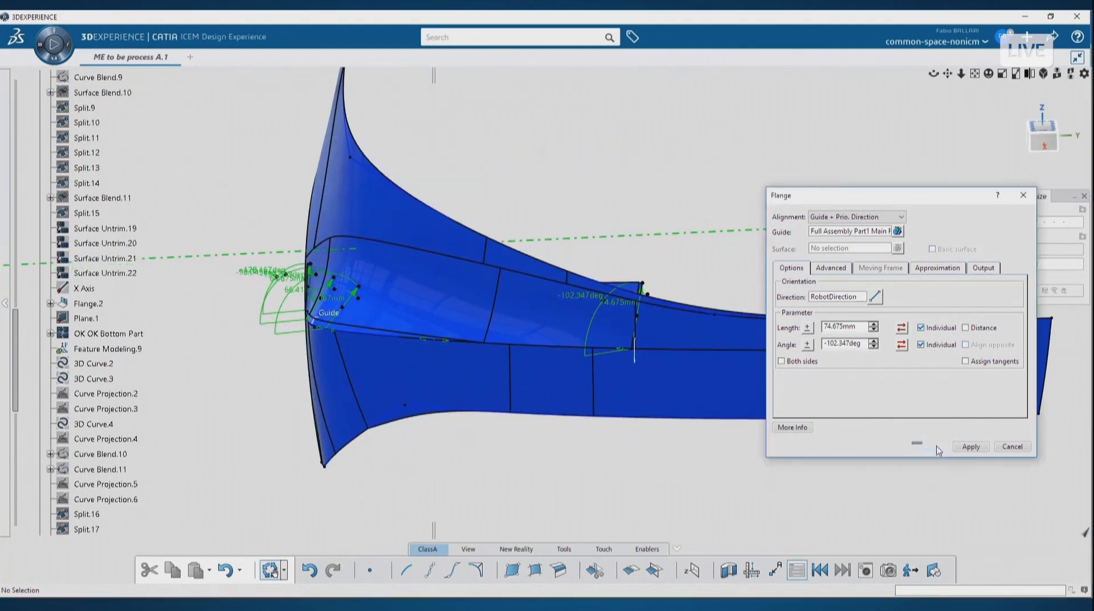
click(935, 448)
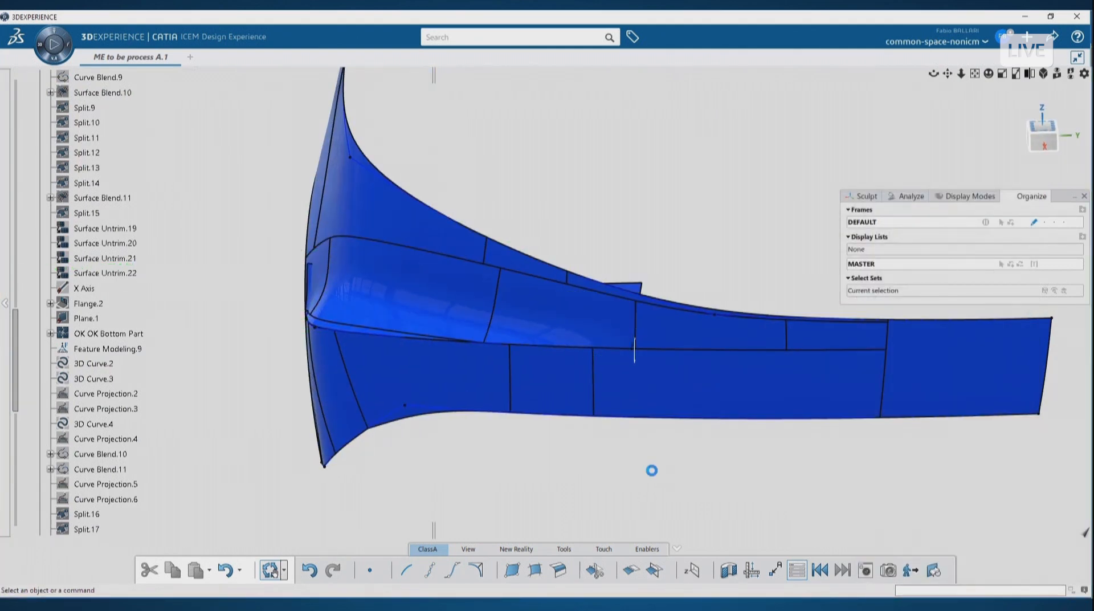
middle_drag(453, 439, 410, 386)
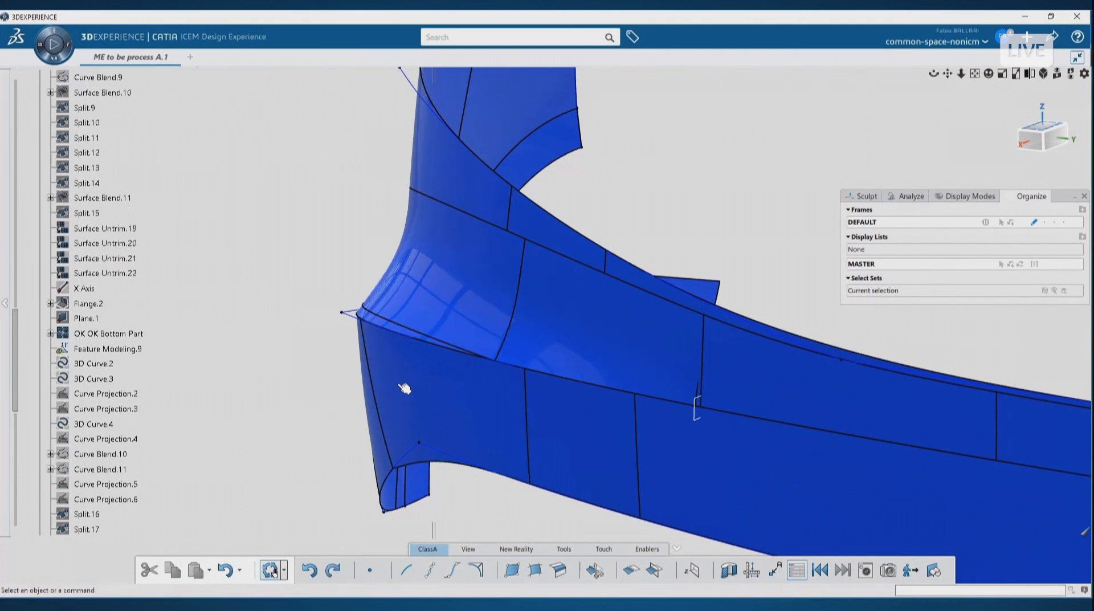
middle_drag(385, 492, 435, 503)
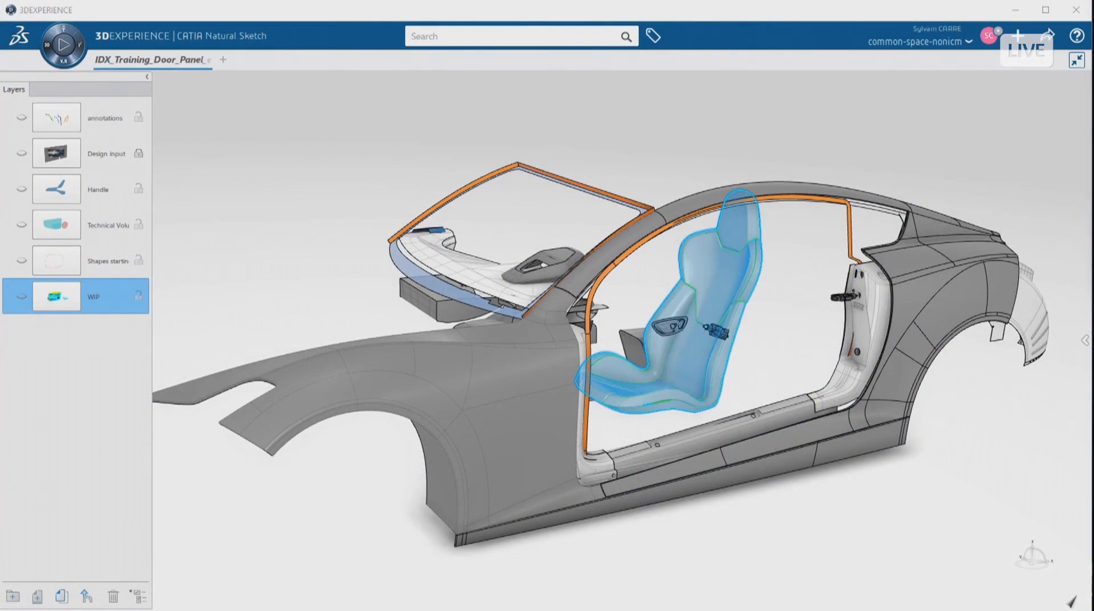
- Switch to CATIA Natural Sketch and examine the IDX_Training_Door_Panel car body, seat and door opening
middle_drag(720, 415, 422, 411)
scroll(559, 306, up, 3)
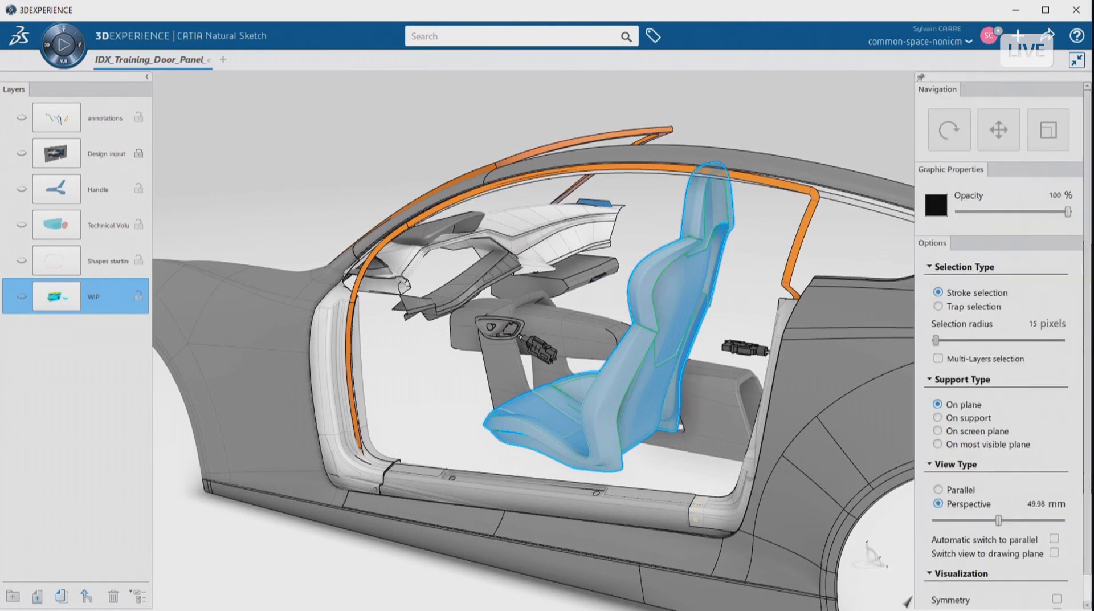
click(556, 254)
middle_drag(590, 409, 620, 389)
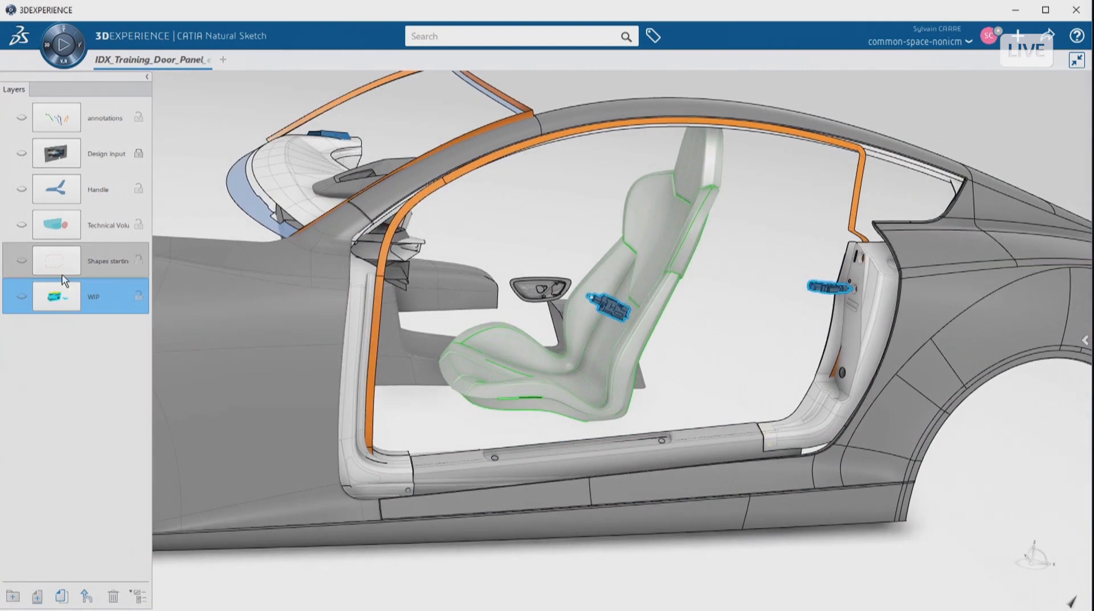
- Display the technical volumes layer and review the annotated door panel design inputs around the seat
click(21, 224)
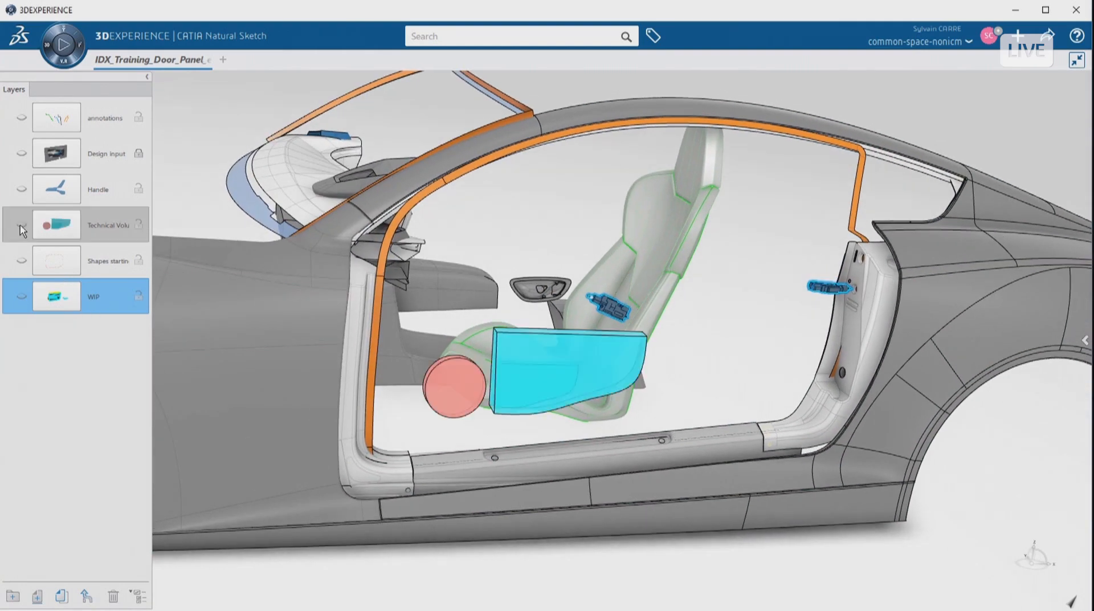
middle_drag(487, 462, 634, 497)
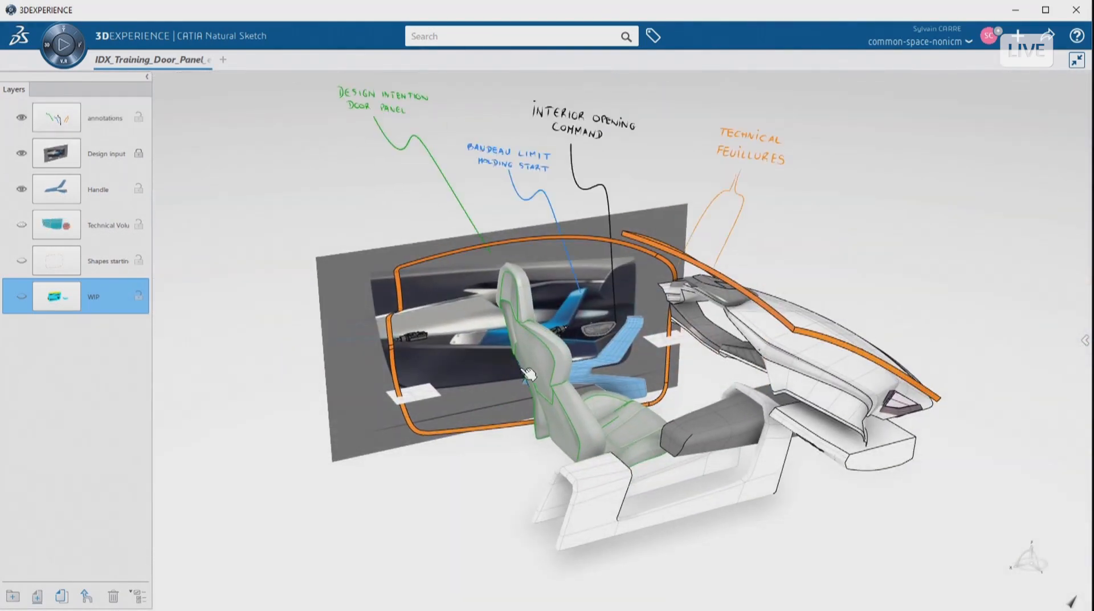
middle_drag(538, 372, 508, 341)
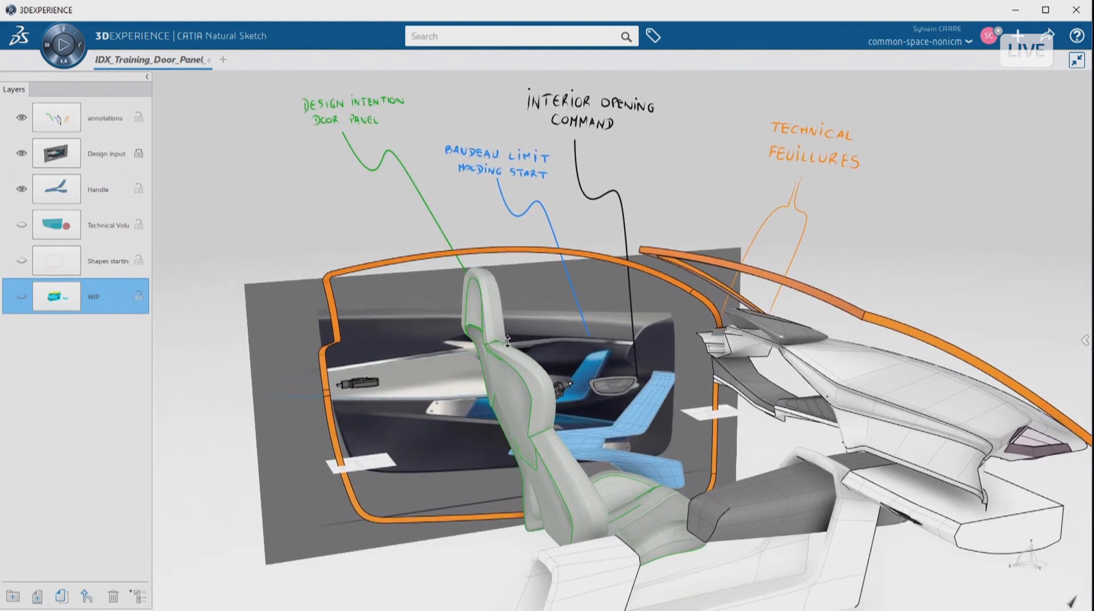
middle_drag(564, 370, 630, 360)
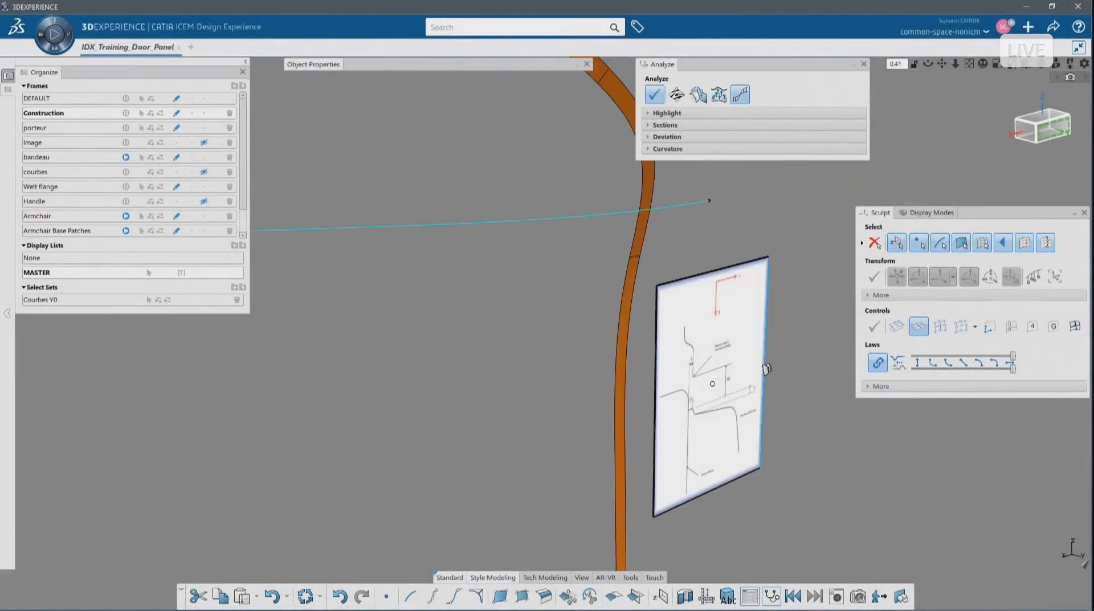
- Rotate the section drawing image to lie horizontal and move it so its origin mark sits on the orange weld flange's edge
drag(767, 397, 706, 421)
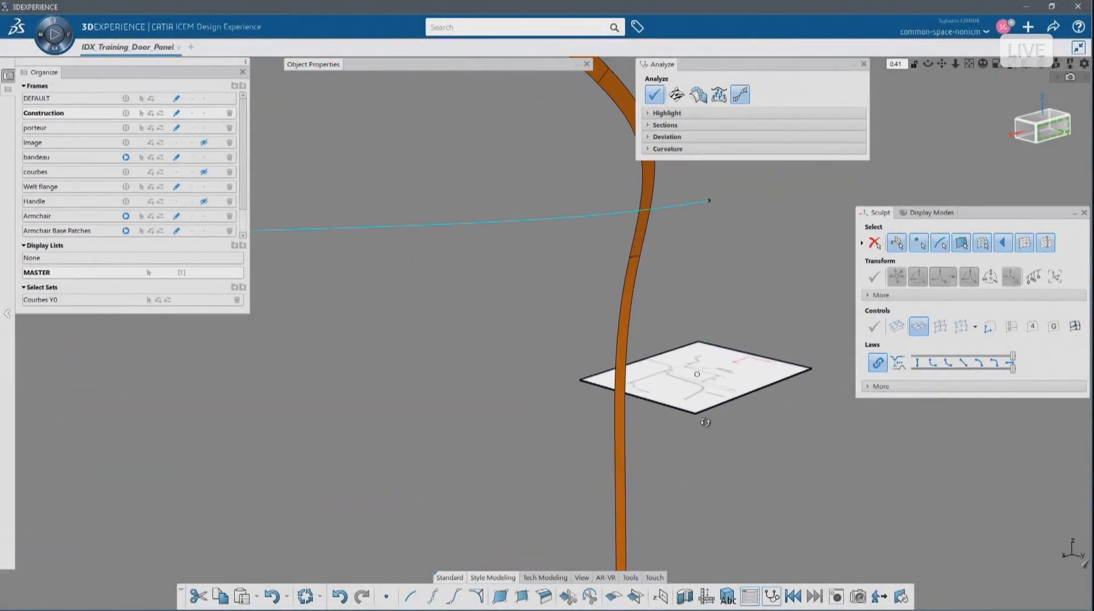
middle_drag(672, 459, 658, 350)
drag(658, 351, 525, 456)
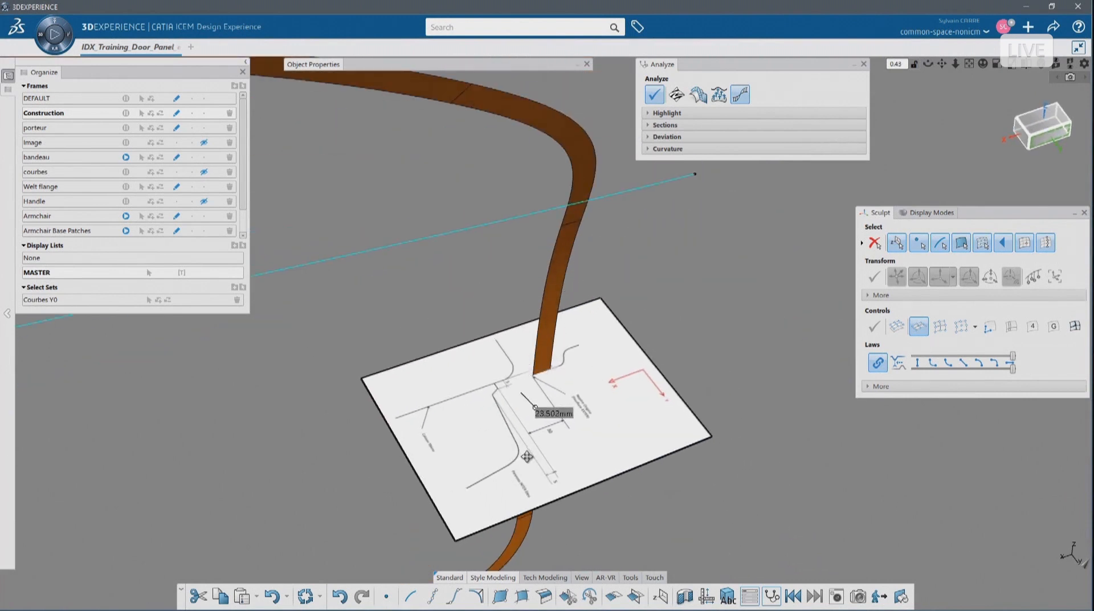
middle_drag(524, 456, 641, 467)
drag(697, 397, 658, 484)
middle_drag(658, 484, 433, 263)
scroll(433, 263, down, 10)
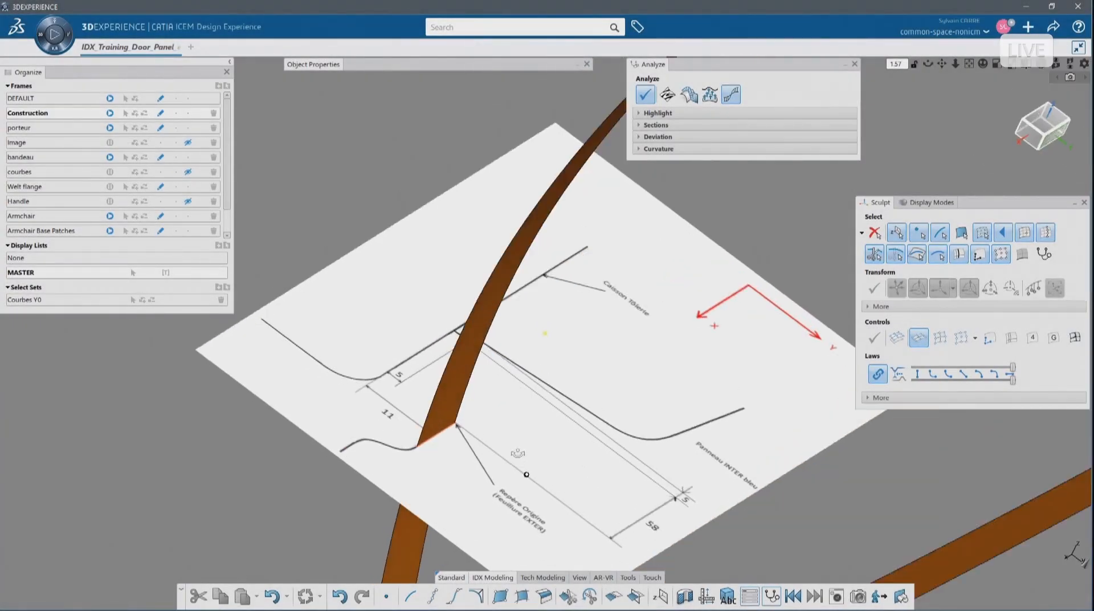
- Create an 11 mm flange surface at 0 degrees along the orange weld flange's edge, with the direction reversed
middle_drag(517, 453, 486, 419)
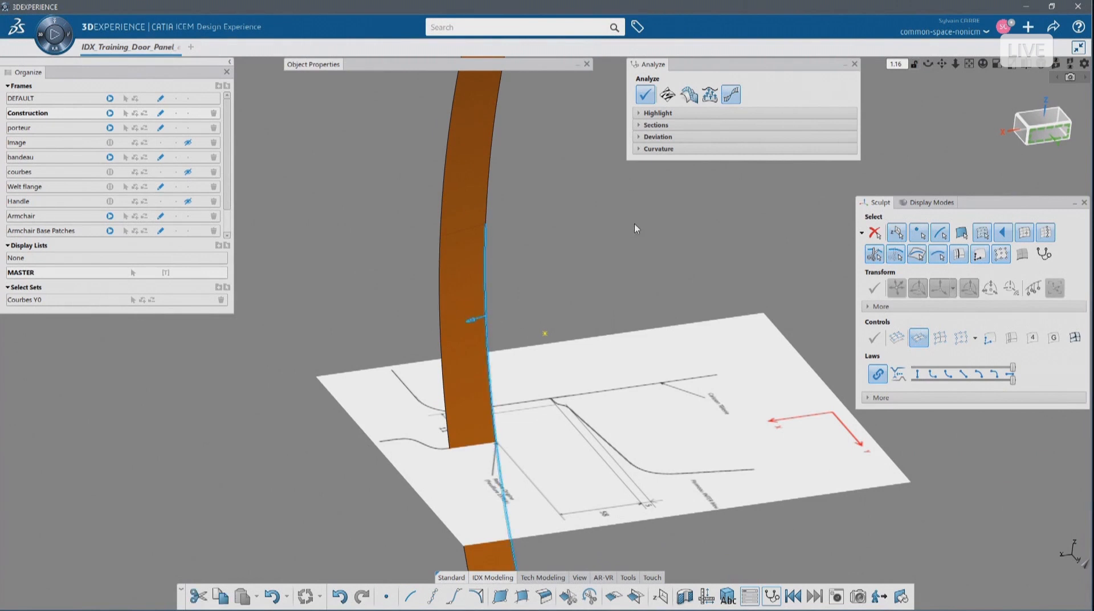
click(639, 261)
middle_drag(519, 254, 518, 254)
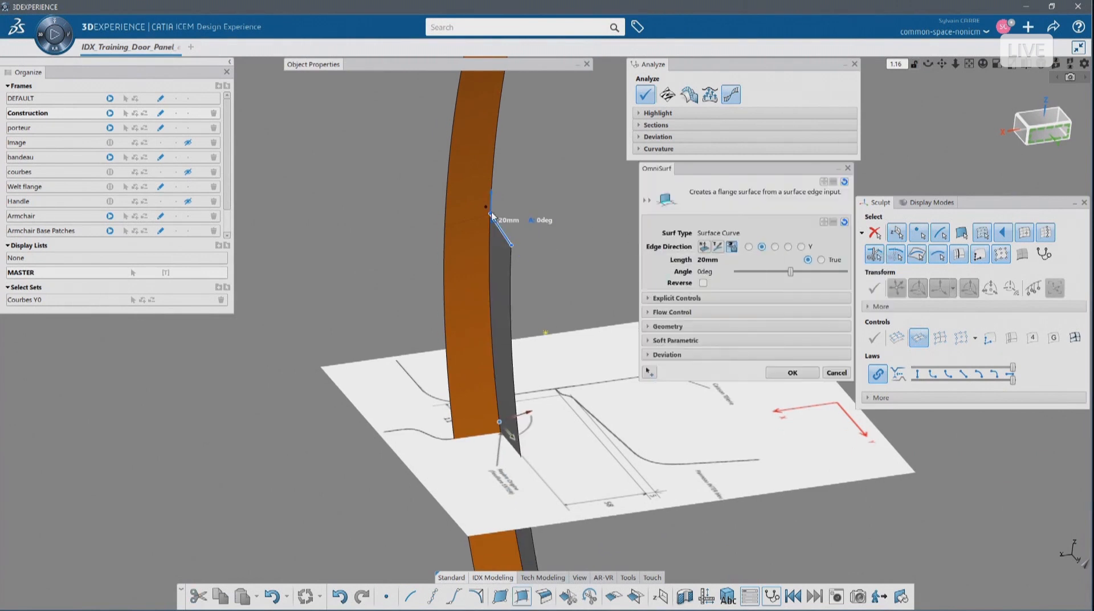
click(488, 211)
middle_drag(476, 293, 570, 273)
click(699, 256)
text(11)
key(Return)
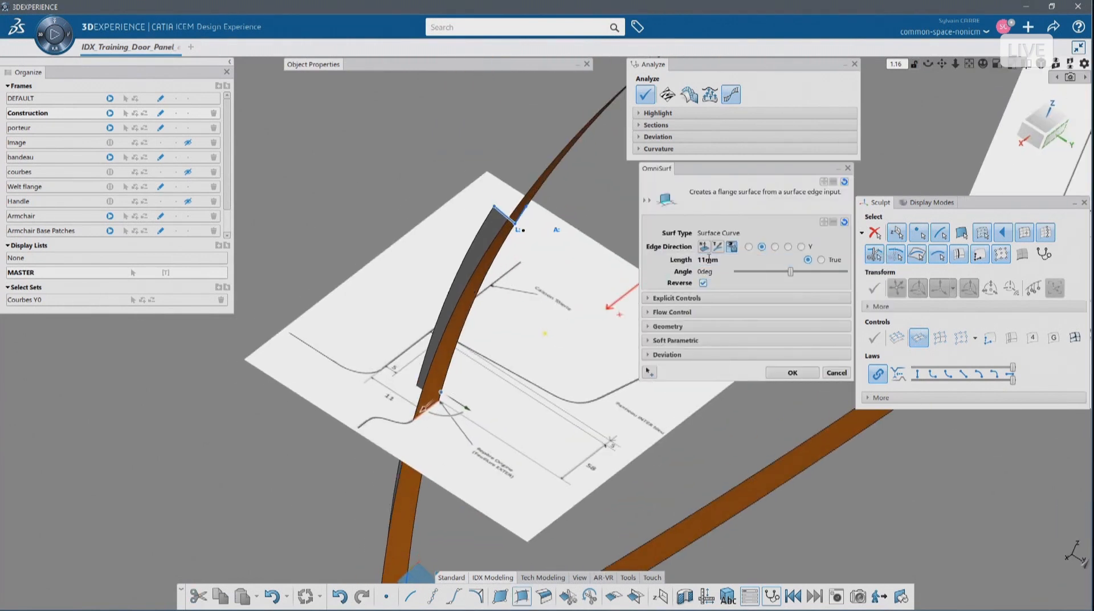
middle_drag(510, 365, 418, 330)
click(685, 301)
middle_drag(456, 265, 342, 234)
click(704, 321)
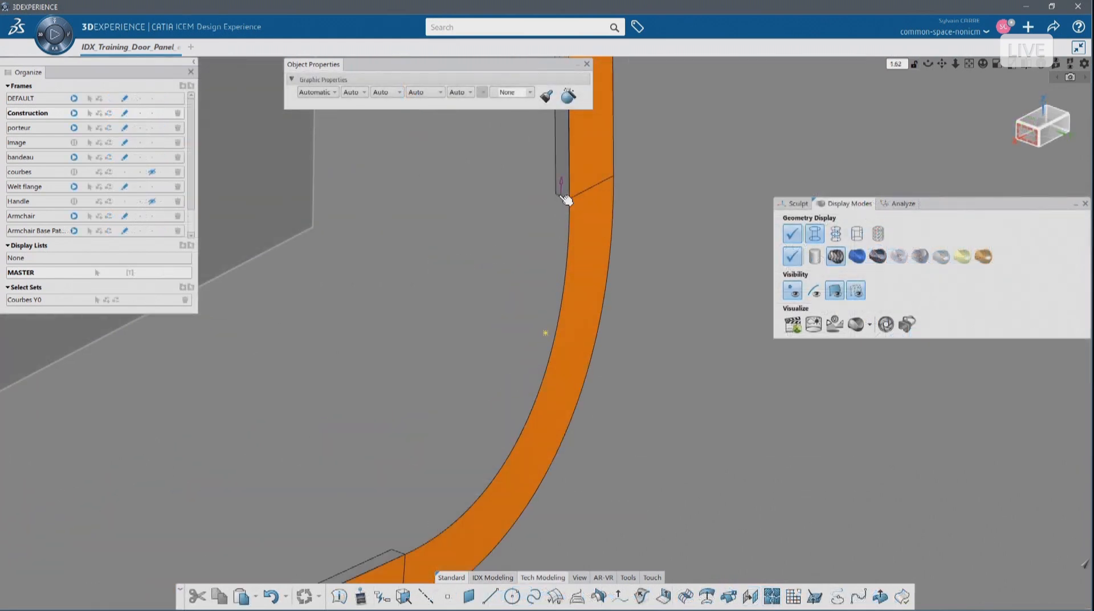
- Sweep a three-curve surface around the rounded corner between the grey flanges, with G1 continuity on Rail A, Rail B and Gen
click(567, 201)
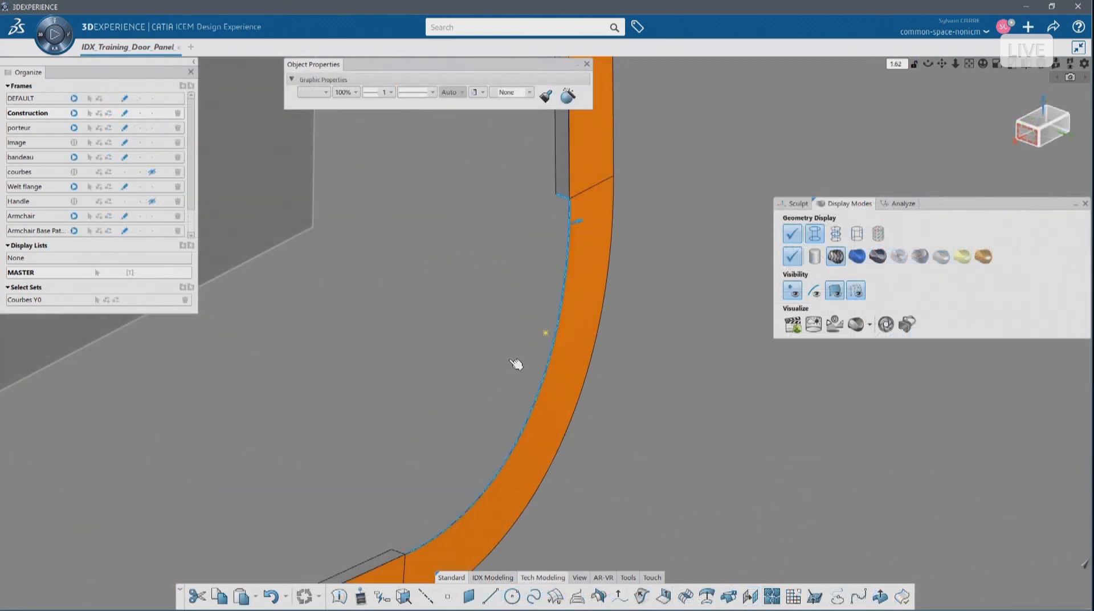
click(527, 254)
click(402, 556)
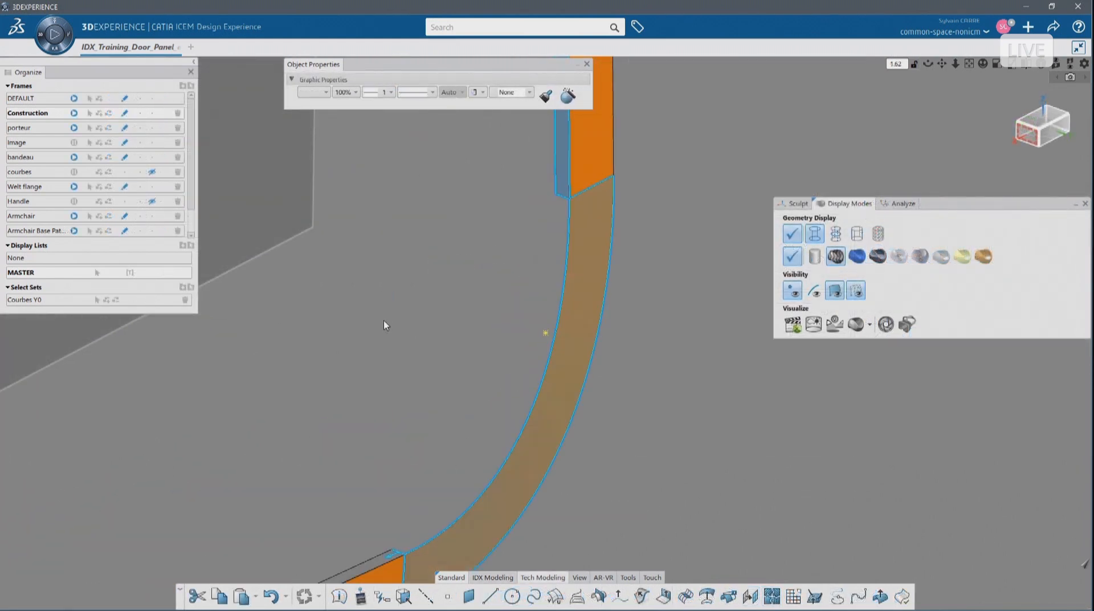
click(880, 184)
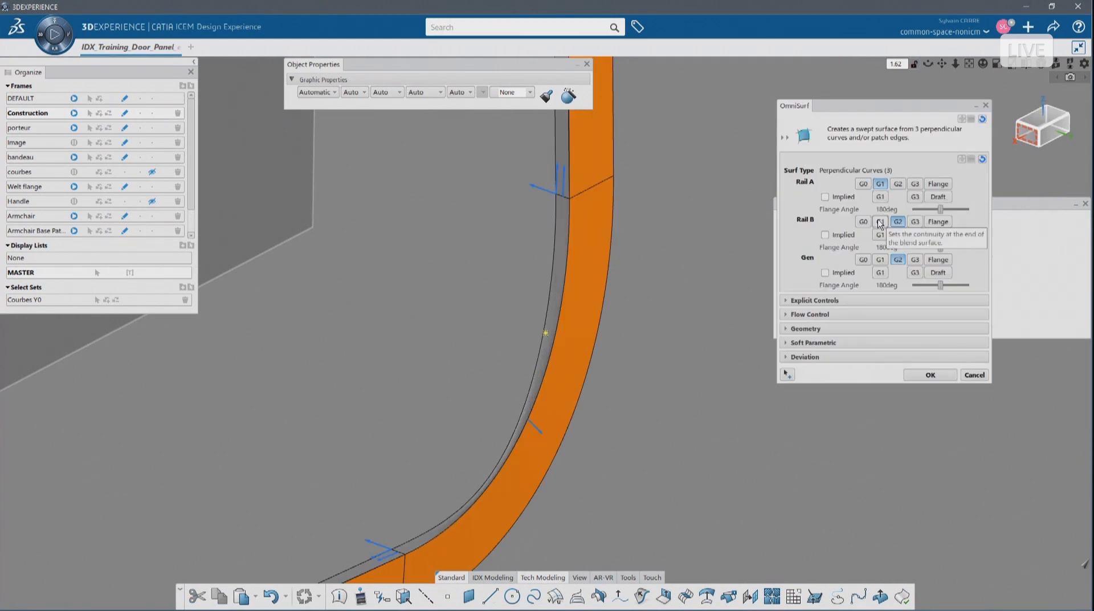
click(880, 222)
click(880, 260)
- Set the Rail A, Rail B and Gen continuity of the corner surface to G0
middle_drag(535, 416, 546, 360)
click(863, 260)
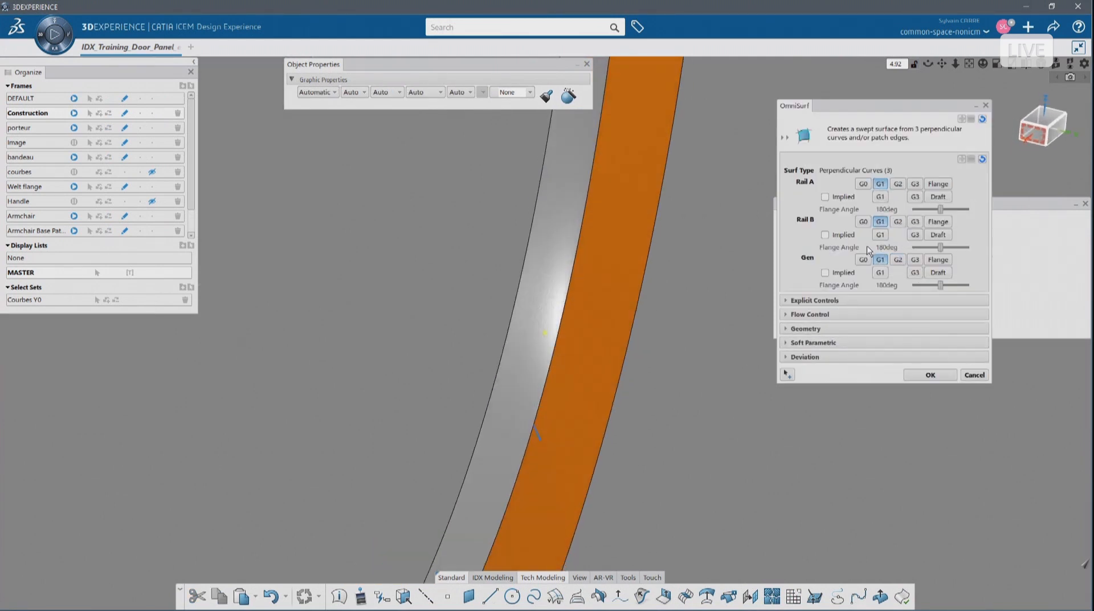
click(863, 221)
click(863, 184)
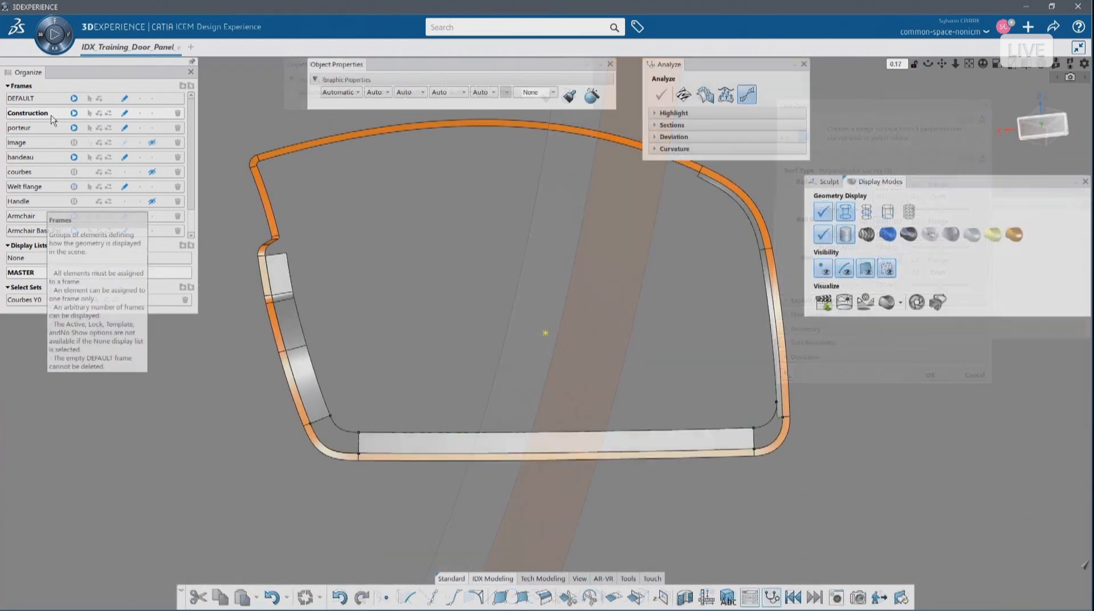
- Select the geometry in the Construction frame and examine the door opening surfaces against the surrounding car body
click(90, 113)
click(408, 231)
middle_drag(441, 353, 419, 420)
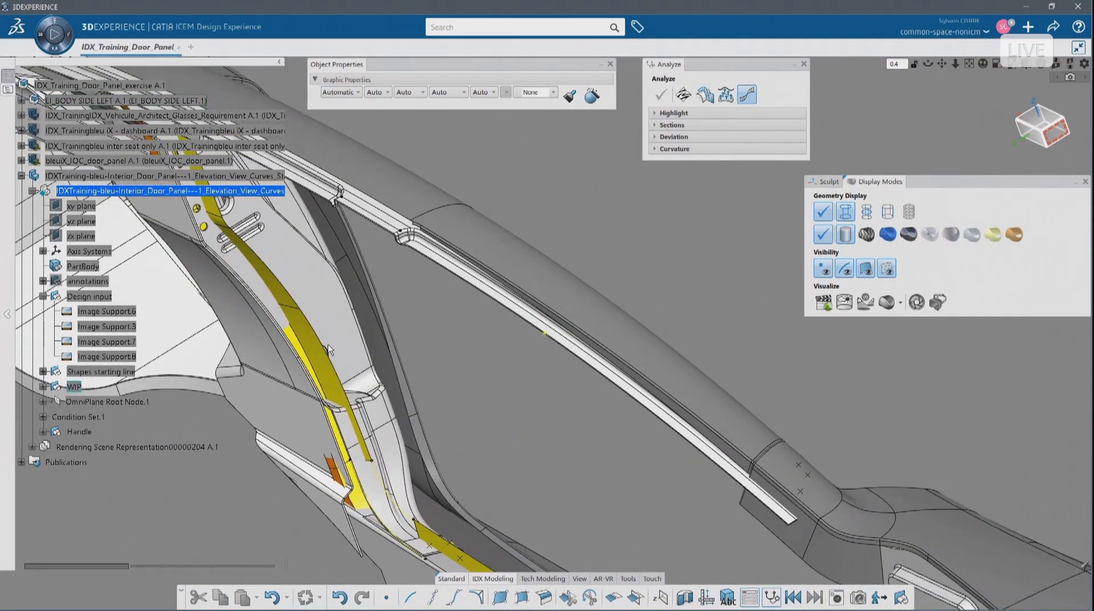
middle_drag(328, 349, 578, 349)
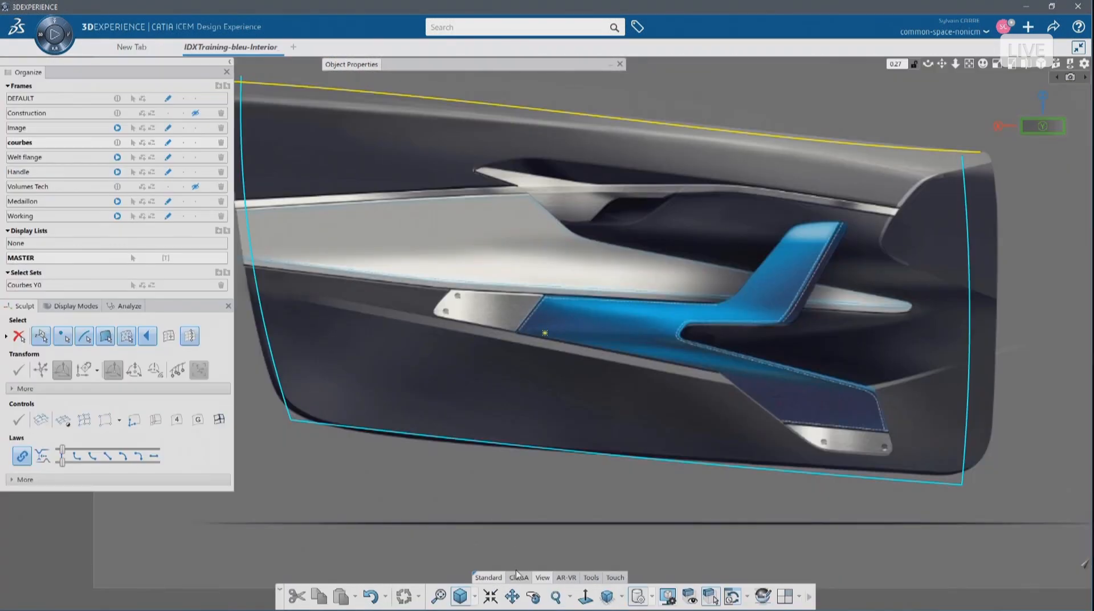
- Draw a Nurbs Order 6 curve along the lower character line of the door panel image and slightly lower its end control point
right_click(594, 332)
click(593, 367)
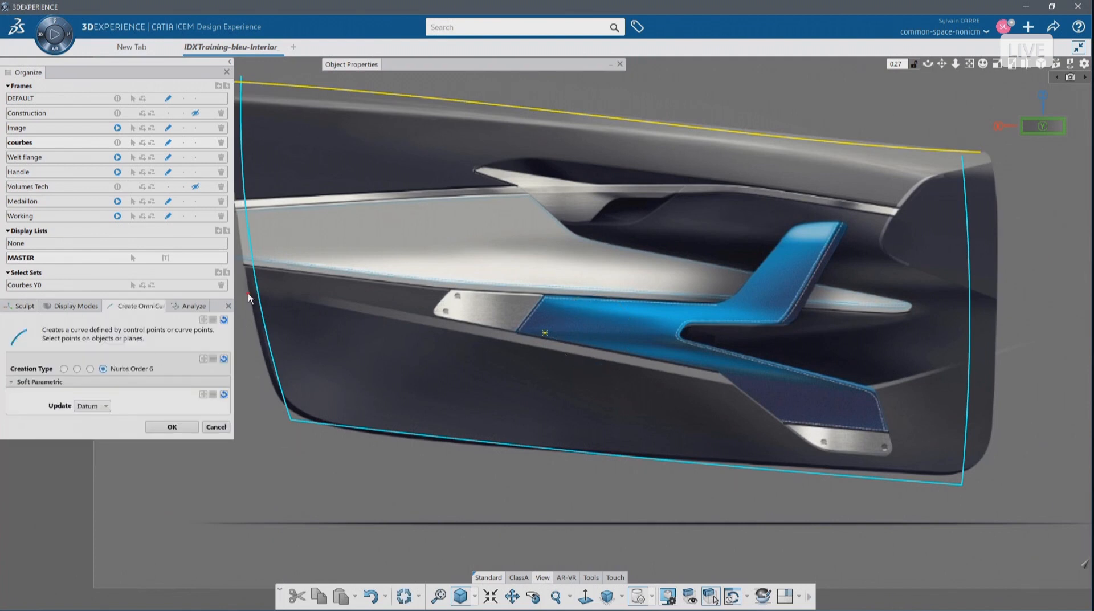
double_click(962, 364)
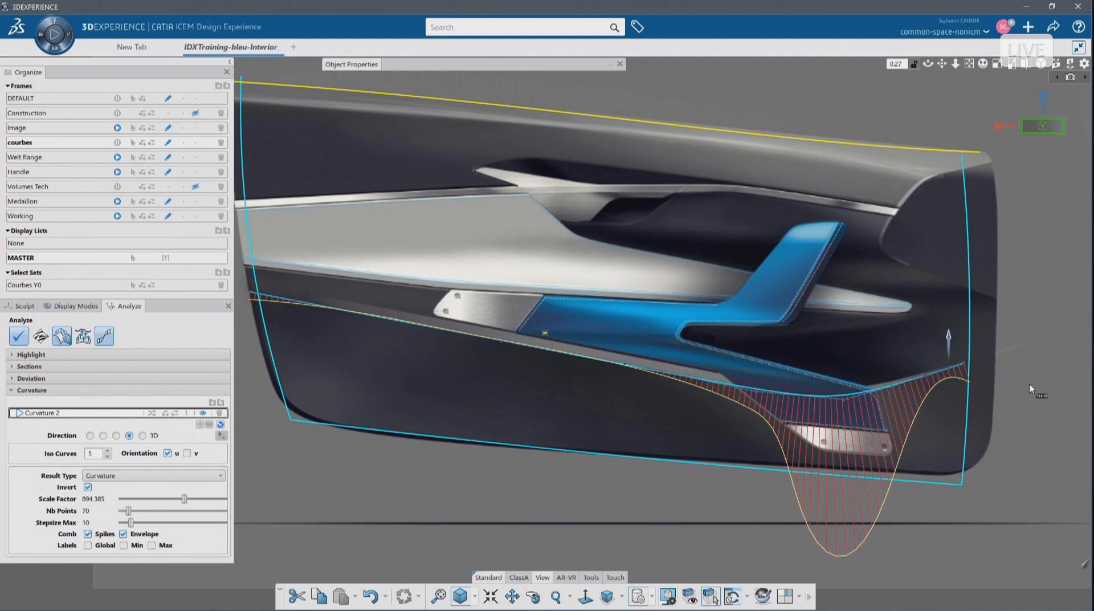
drag(948, 342, 948, 346)
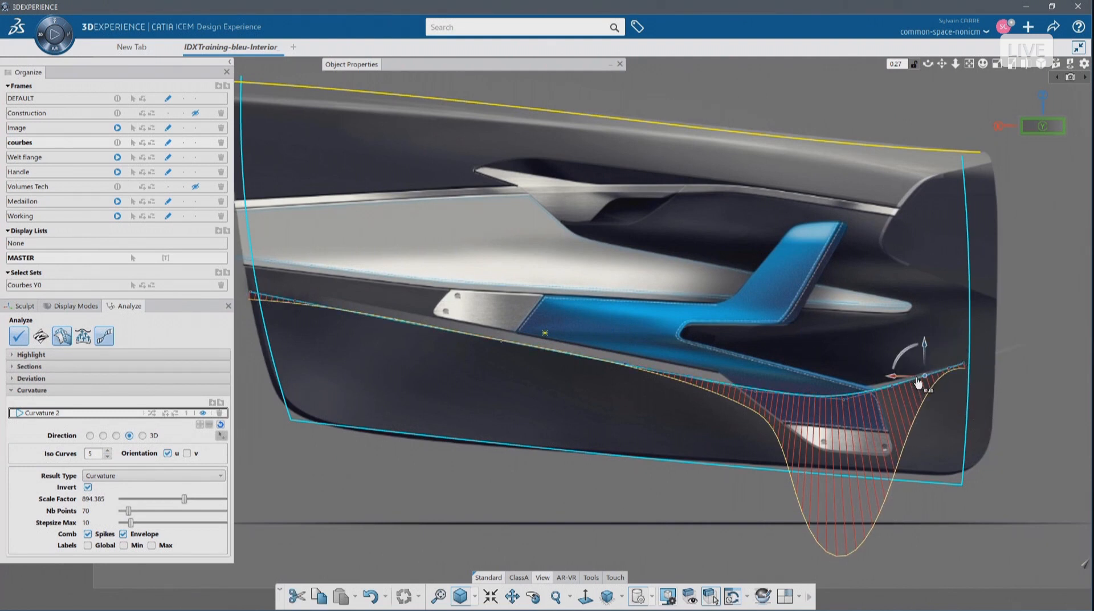
- Switch to the other IDXTraining-bleu-Interior tab and adjust the free end control point of the curve beside the blue handle
key(ctrl+Tab)
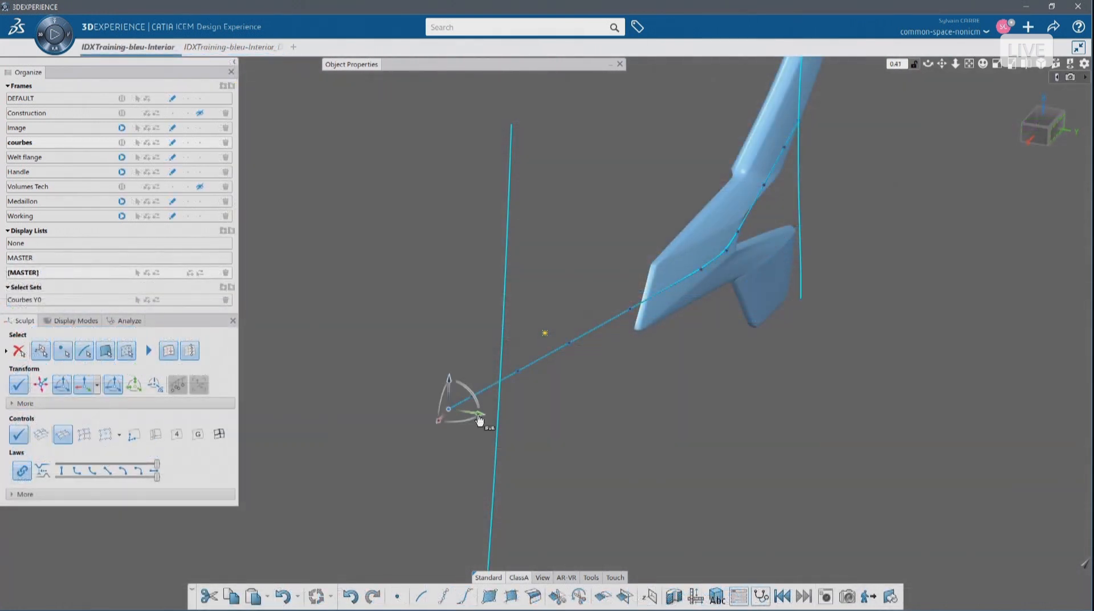
click(518, 426)
mouse_move(589, 413)
middle_down()
mouse_move(589, 385)
mouse_move(578, 396)
middle_up()
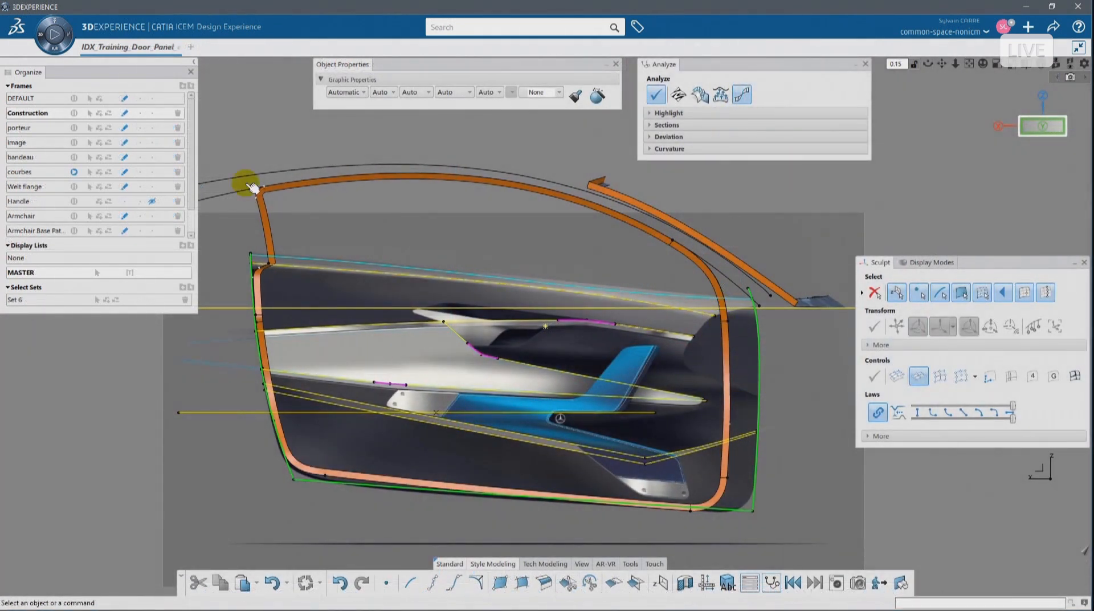
- Show the Left Side BIW body behind the door panel image and make it semi-transparent
key(F3)
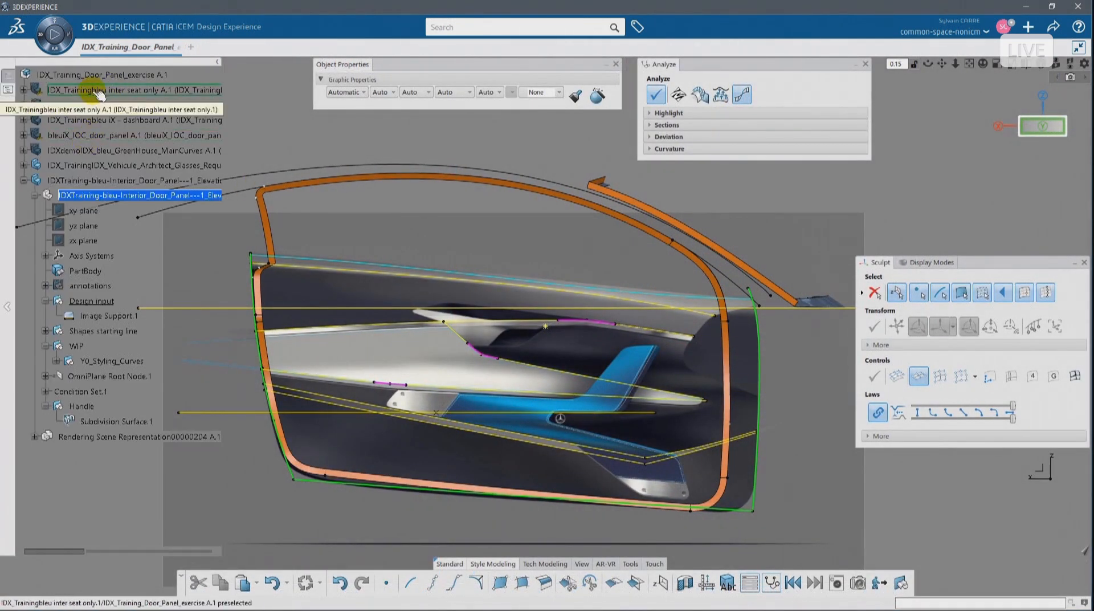
right_click(114, 136)
click(135, 139)
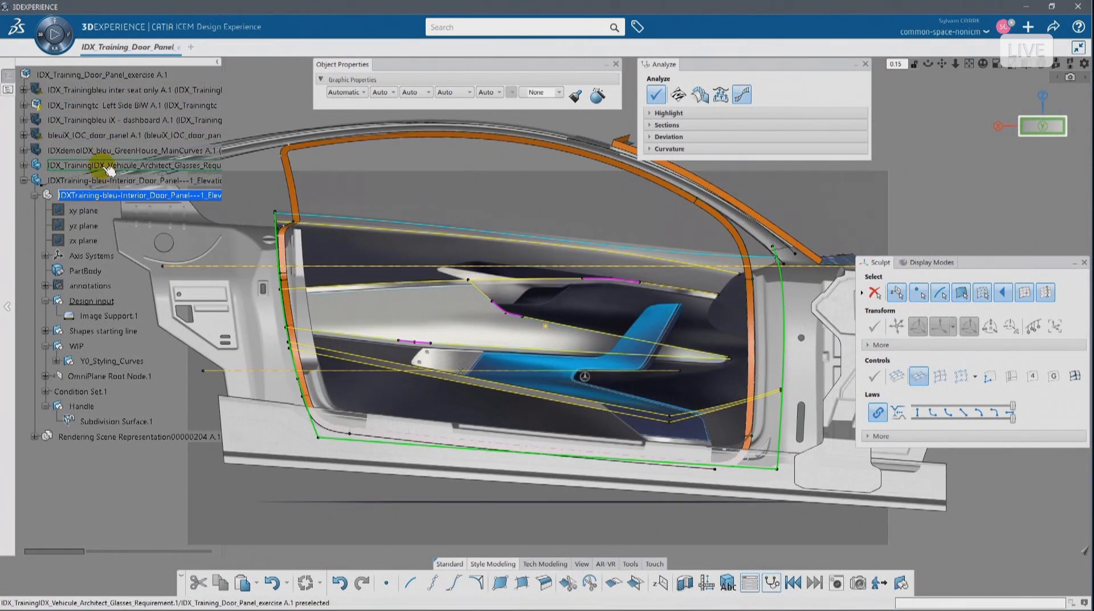
click(131, 105)
click(382, 92)
click(383, 147)
click(245, 279)
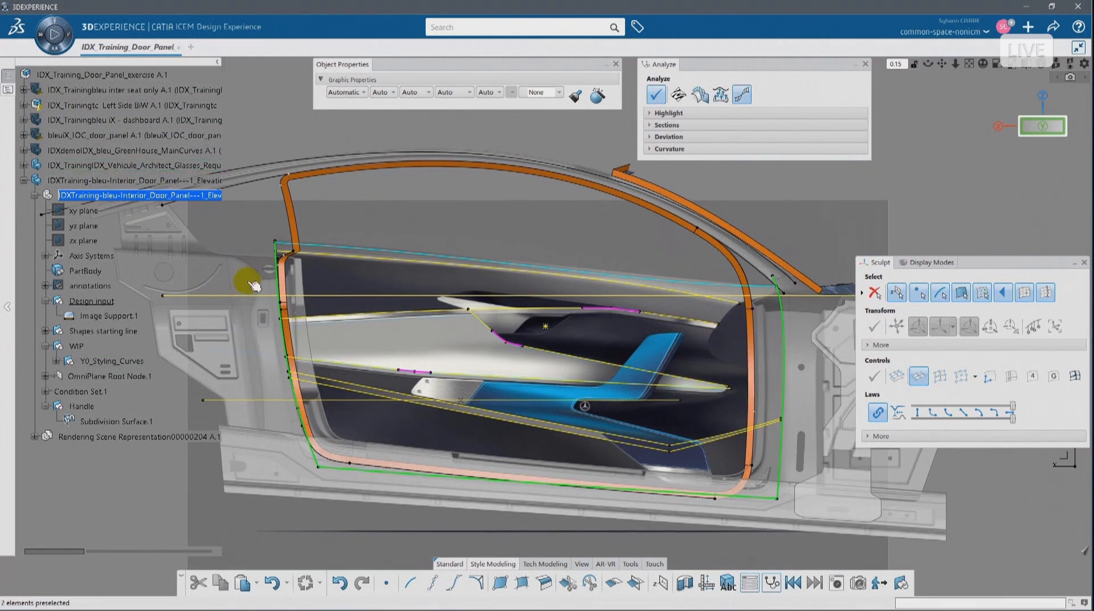
- Edit Image Support.1, resizing and moving the door panel image to fit the car body's door opening
click(869, 279)
double_click(108, 317)
middle_drag(607, 403, 586, 378)
drag(185, 528, 215, 511)
drag(849, 519, 799, 494)
drag(688, 329, 693, 341)
drag(804, 213, 808, 200)
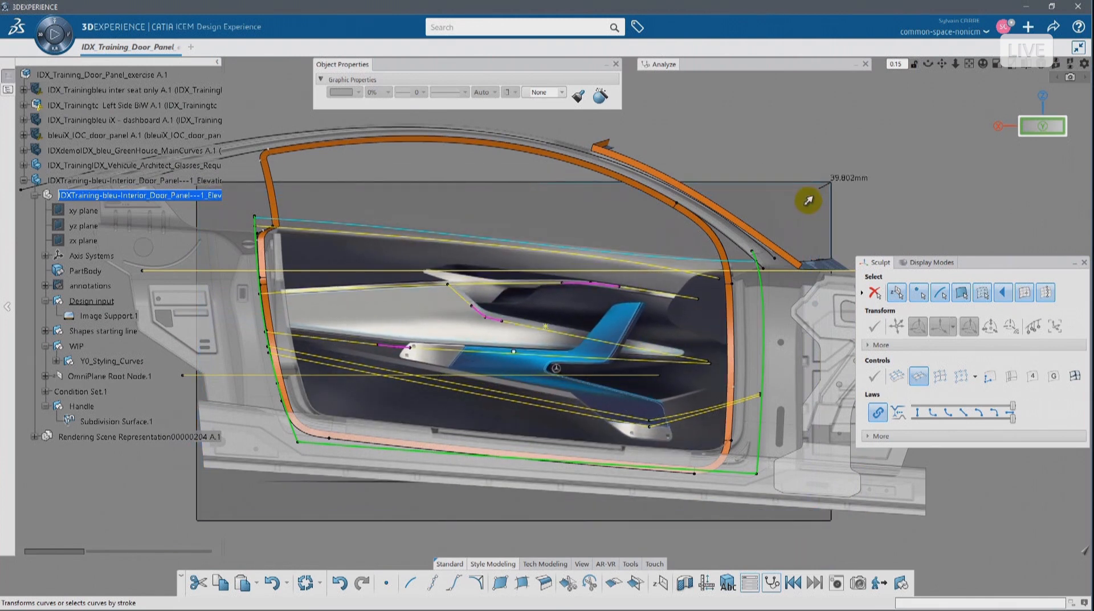
- Fine-tune the image support's borders and the sketch's position inside the orange flange outline, and finish editing it
click(1038, 127)
drag(914, 207, 911, 213)
drag(329, 216, 326, 218)
mouse_move(320, 510)
mouse_down()
mouse_move(337, 495)
mouse_move(322, 506)
mouse_up()
drag(696, 353, 705, 323)
click(1025, 125)
key(Escape)
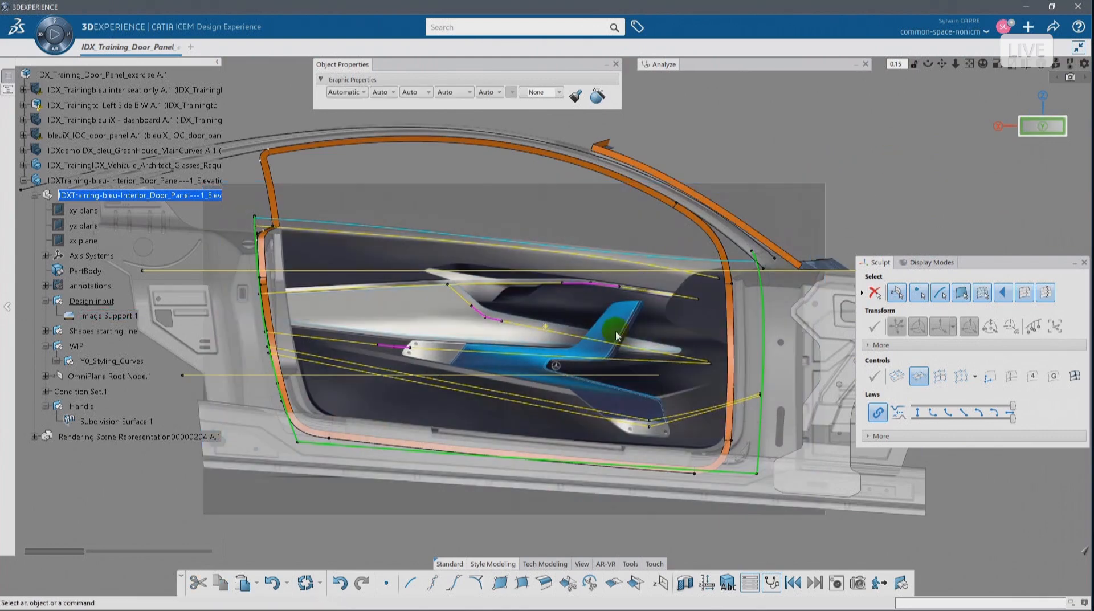
- Select the 16 styling curves and move them together to line up with the door panel image
middle_drag(615, 330, 716, 309)
click(8, 90)
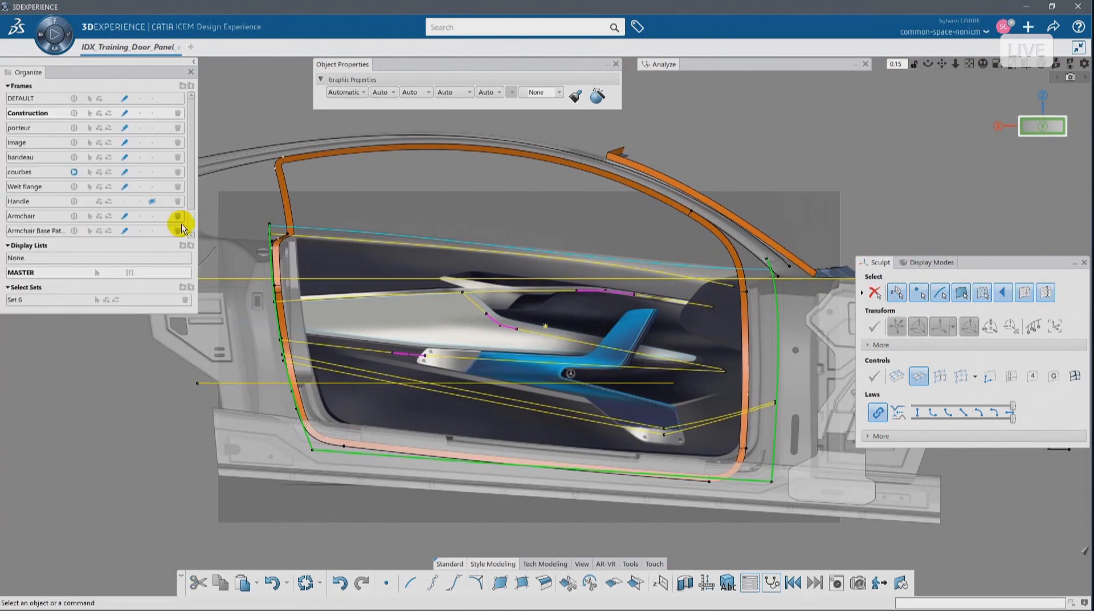
click(152, 172)
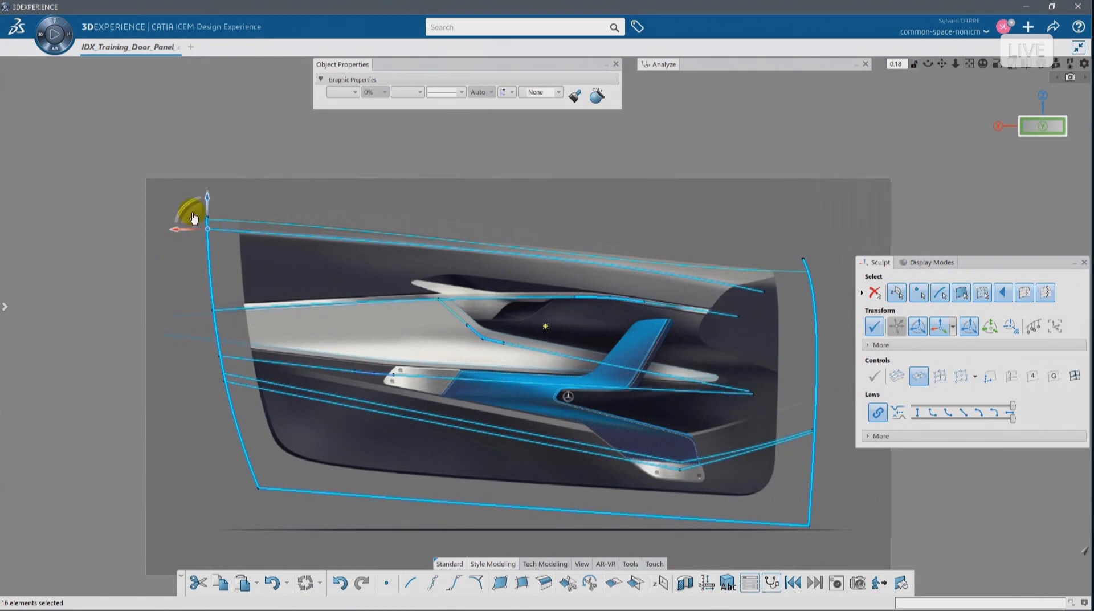
drag(208, 218, 222, 215)
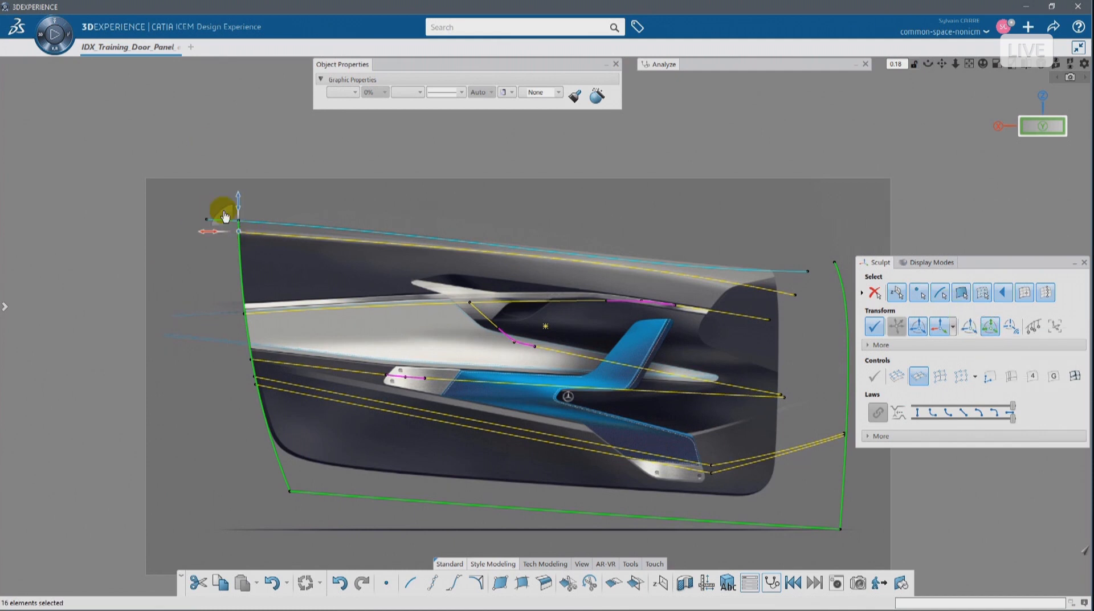
mouse_move(227, 210)
mouse_down()
mouse_move(242, 210)
mouse_move(329, 300)
mouse_move(464, 383)
mouse_move(739, 513)
mouse_up()
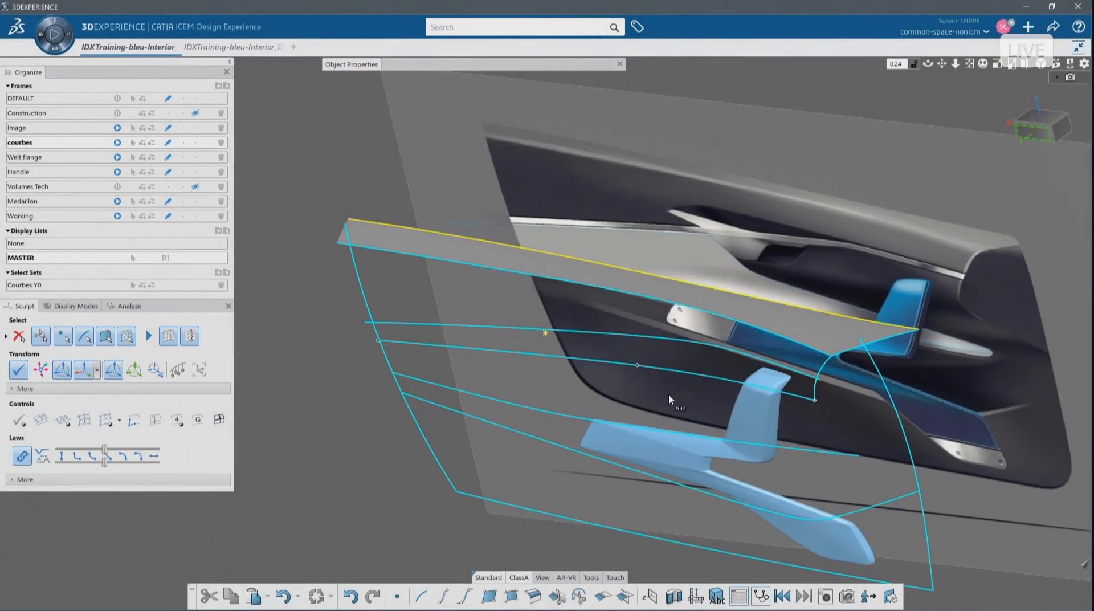
- Select the lower edge of the upper grey surface, the curve beneath it and the short arc connecting them
click(768, 343)
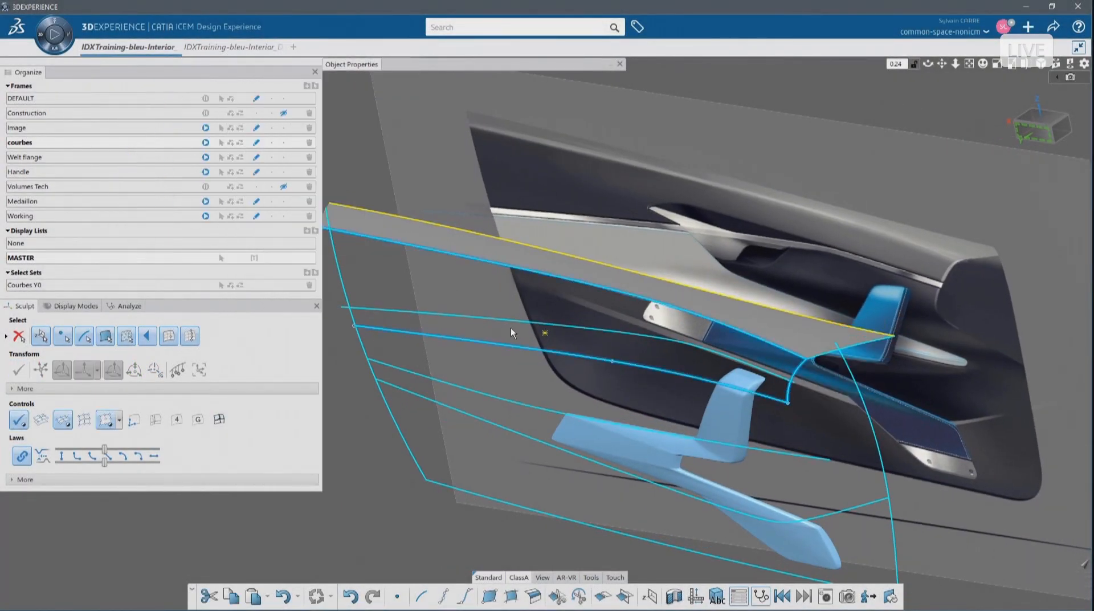
drag(318, 344, 230, 339)
right_click(305, 329)
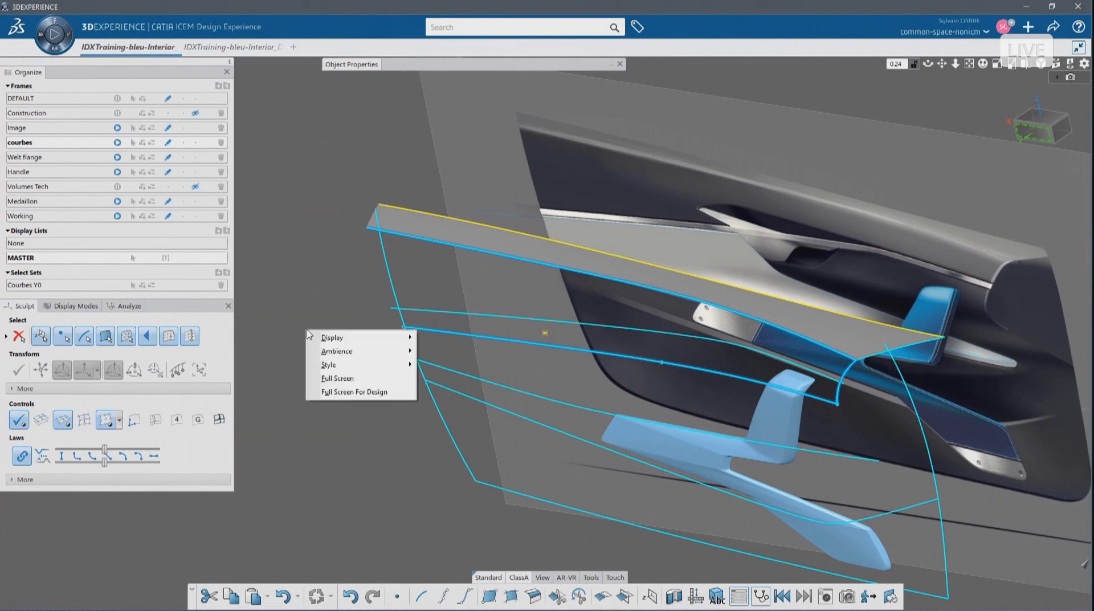
right_drag(319, 285, 325, 348)
click(358, 326)
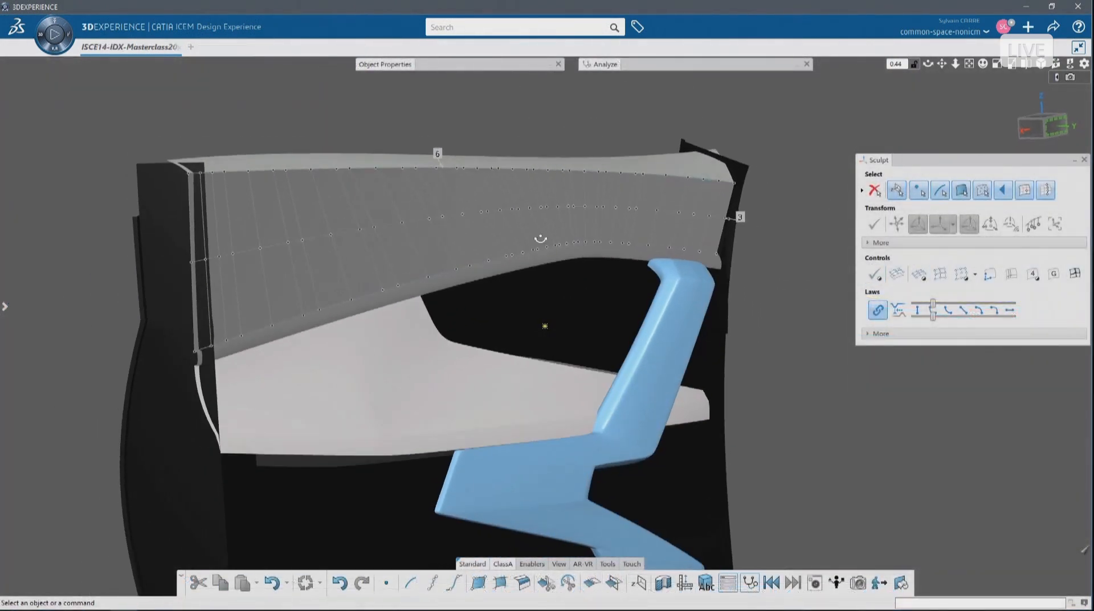
- Turn on the striped highlight analysis for the door's upper panel surface
click(481, 227)
click(597, 95)
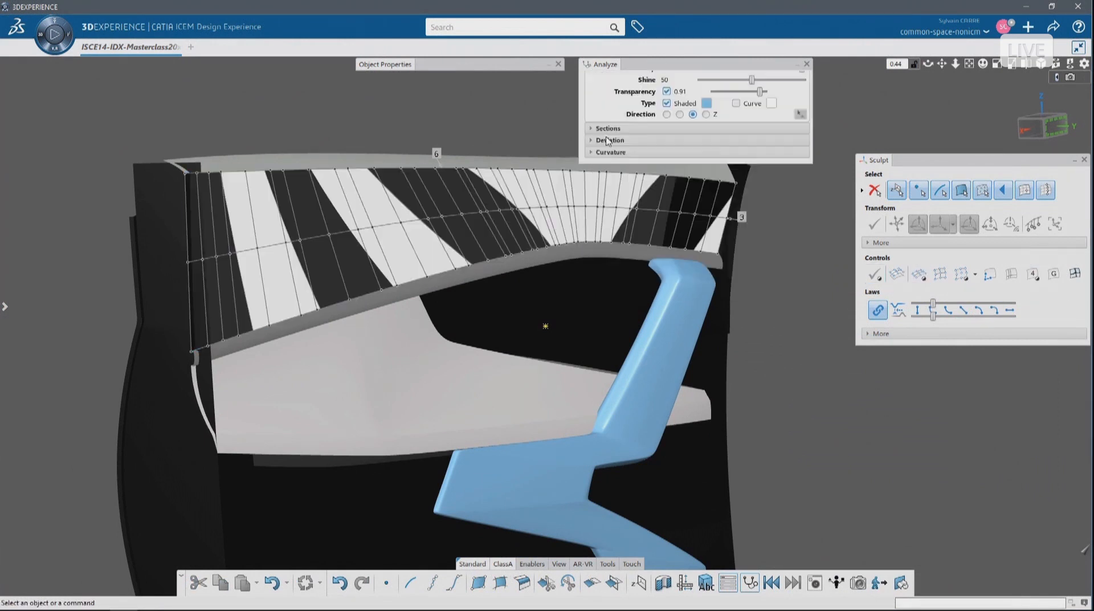
middle_drag(763, 234, 749, 237)
- Select the middle control row of the upper panel surface and set both the U and V laws to the flat, uniform influence
scroll(559, 214, up, 4)
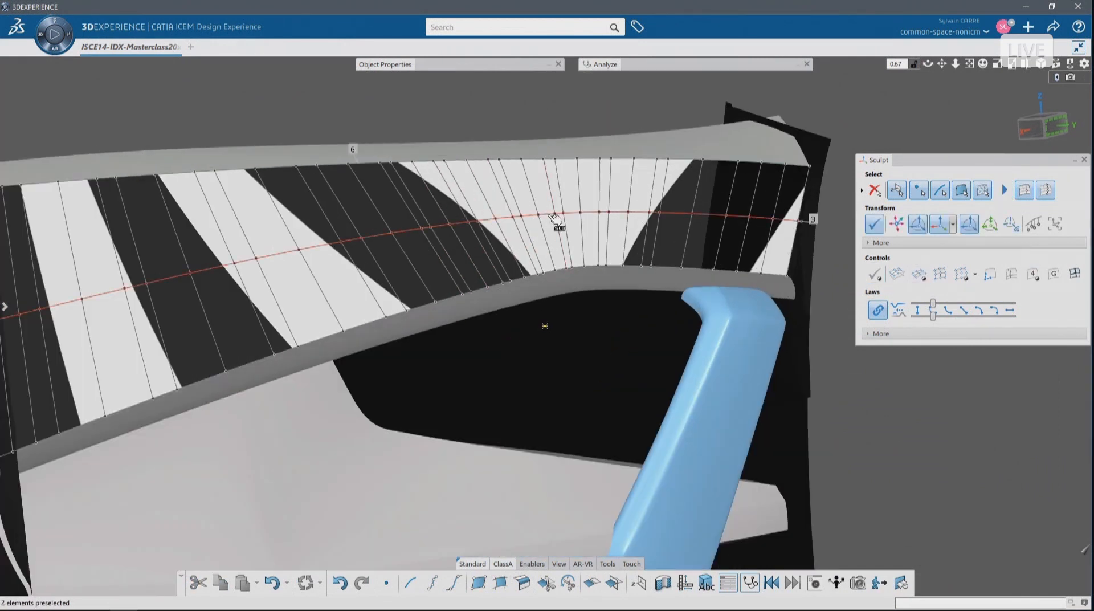
click(552, 215)
scroll(553, 219, down, 5)
middle_drag(554, 219, 535, 264)
drag(933, 303, 1014, 303)
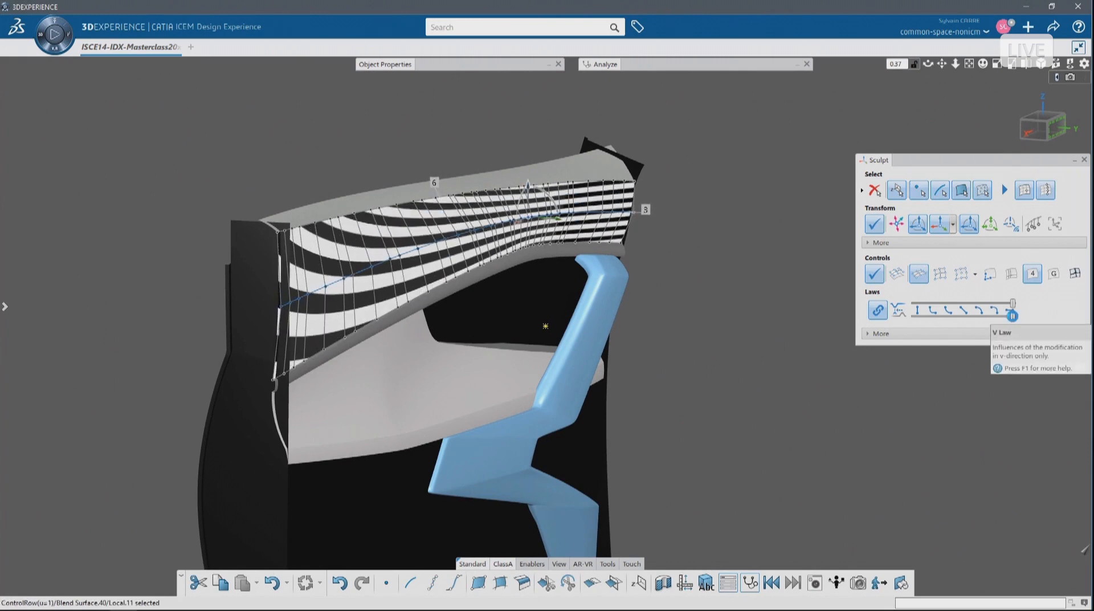
mouse_move(1012, 316)
mouse_down()
mouse_move(997, 316)
mouse_move(1014, 316)
mouse_up()
middle_drag(418, 337, 295, 270)
click(137, 286)
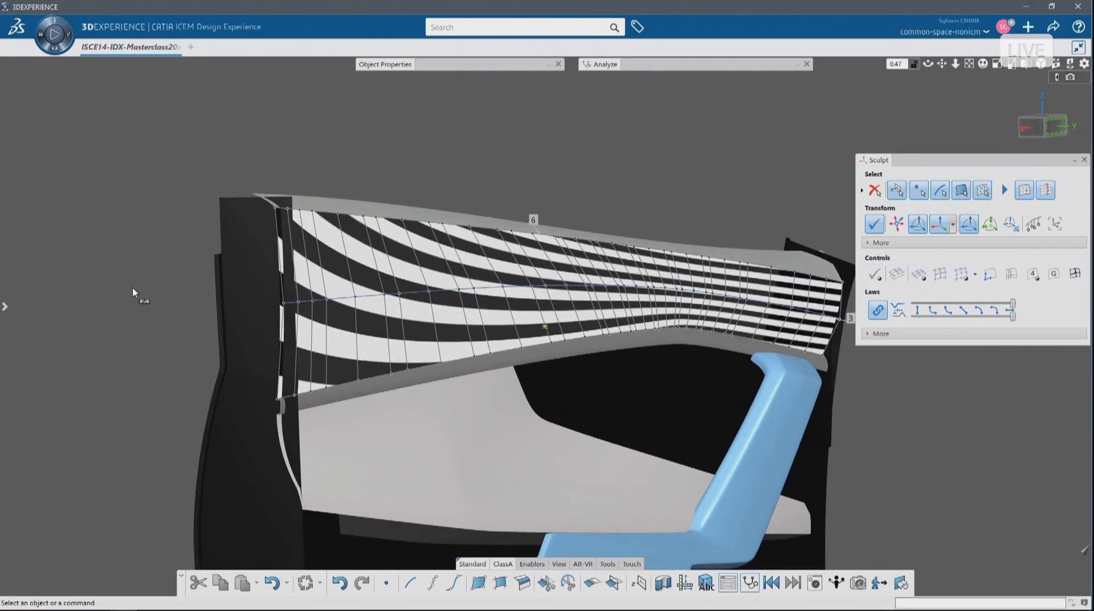
- Box-select the middle control points of the upper panel surface in the side view and shift the influence law away from the flat shape
click(1057, 126)
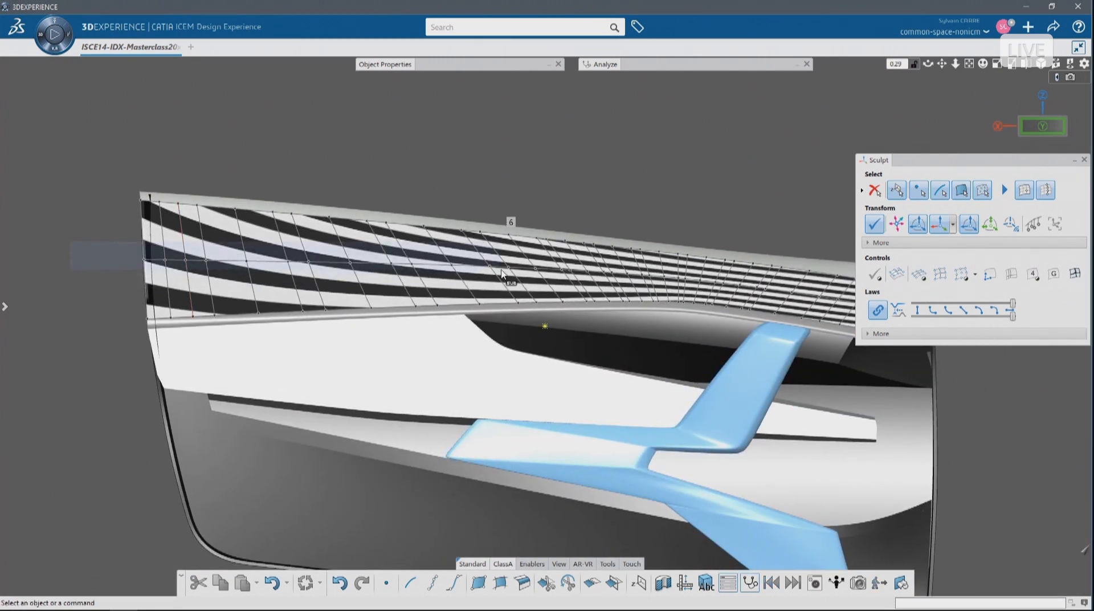
drag(501, 270, 548, 274)
middle_drag(235, 266, 341, 272)
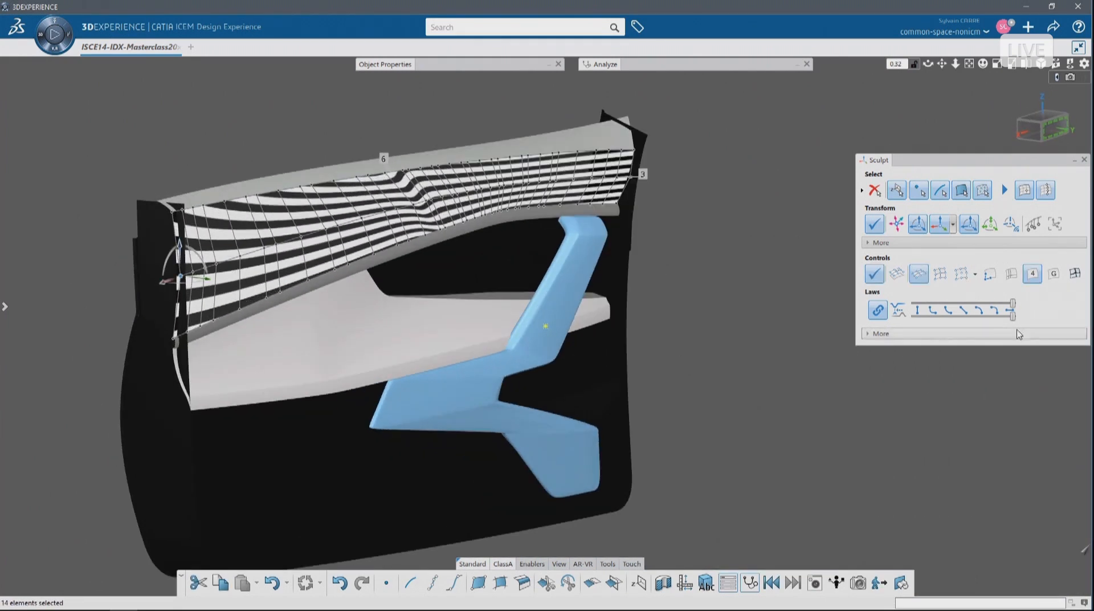
drag(998, 319, 965, 324)
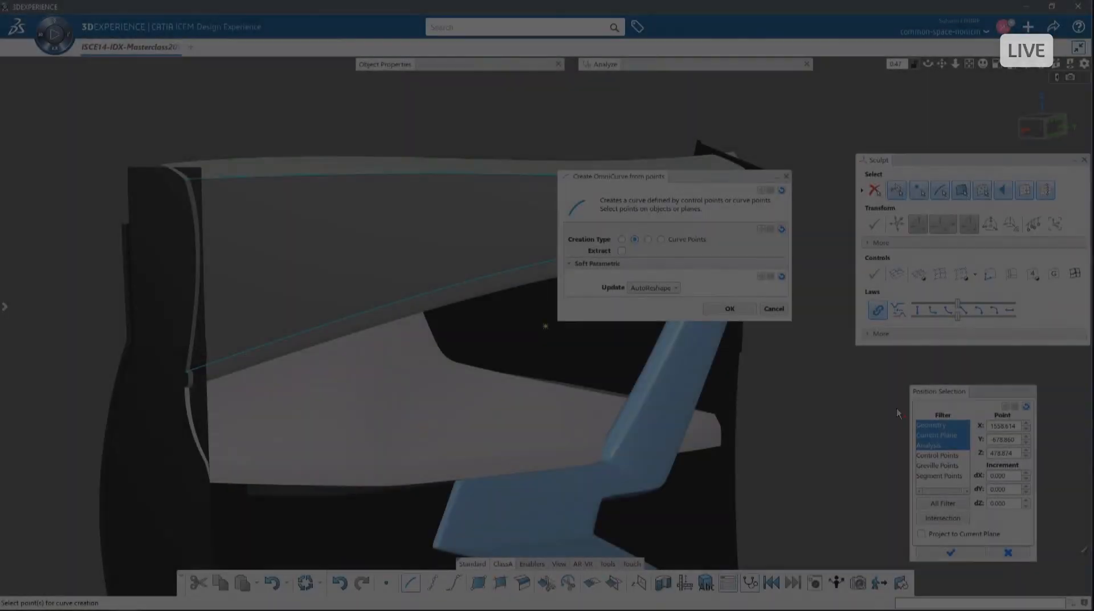
- Create a curve from points running across the panel from its upper blue boundary curve to its lower one
mouse_move(593, 178)
mouse_down()
mouse_move(786, 163)
mouse_move(922, 166)
mouse_up()
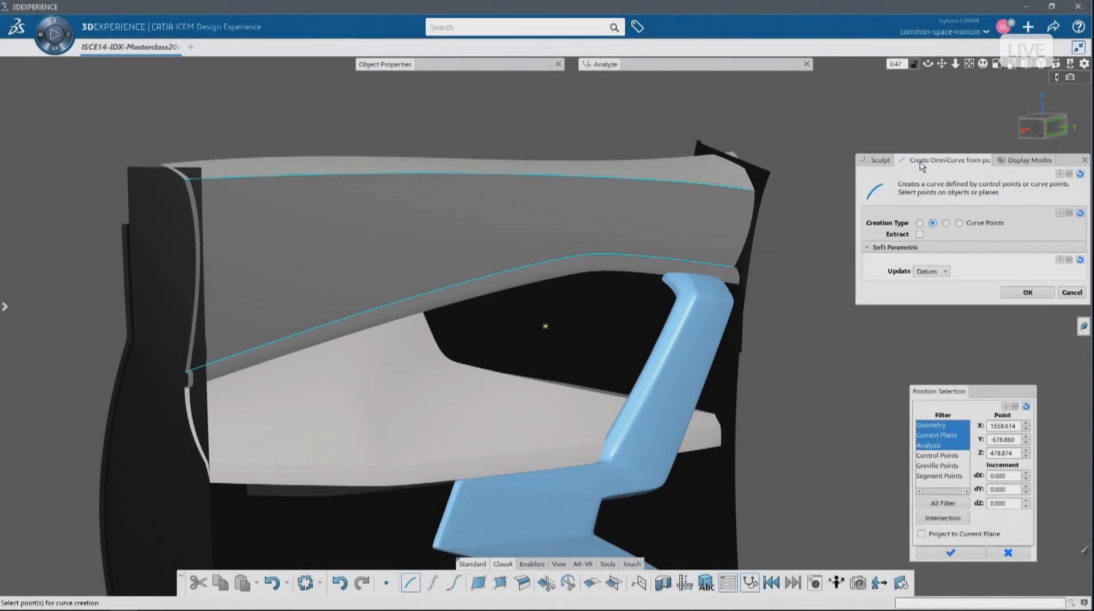
click(501, 173)
click(595, 212)
click(1055, 126)
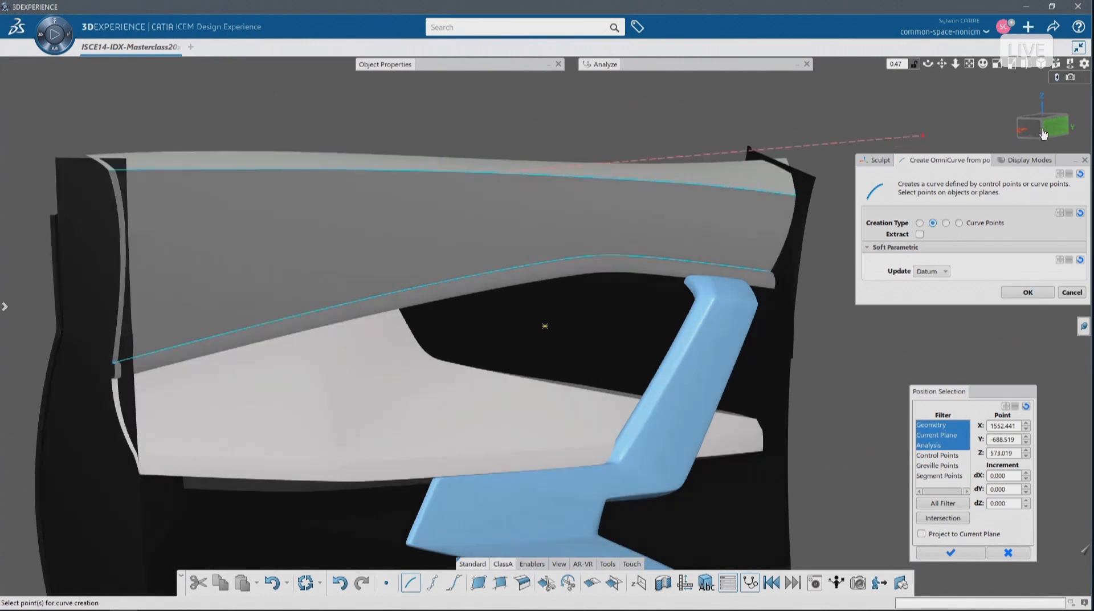
middle_drag(473, 265, 534, 204)
click(476, 231)
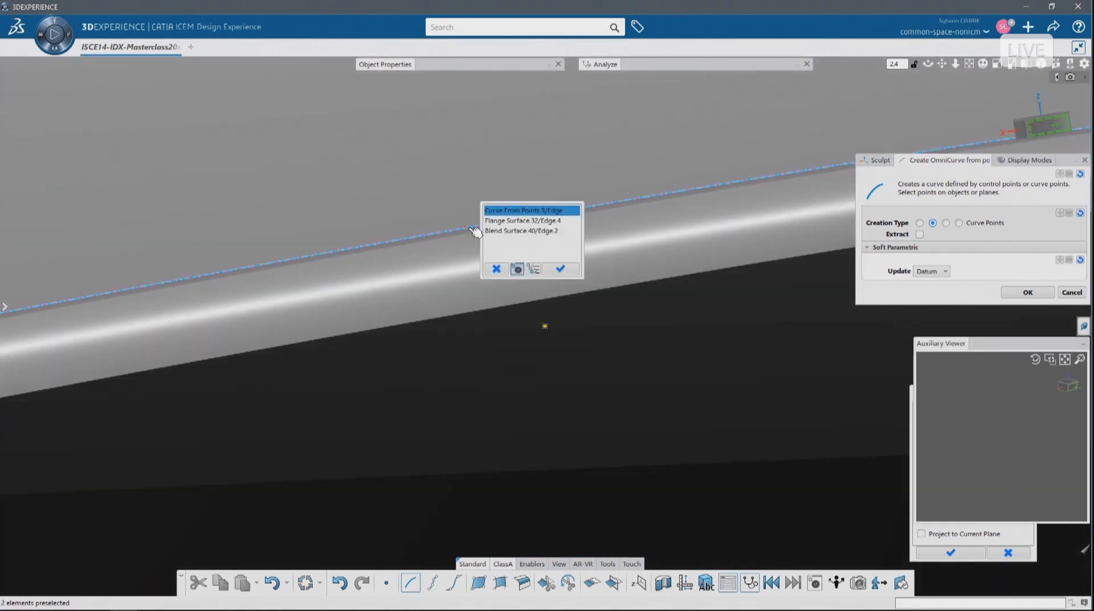
click(560, 269)
middle_drag(560, 269, 531, 235)
click(951, 553)
click(1027, 292)
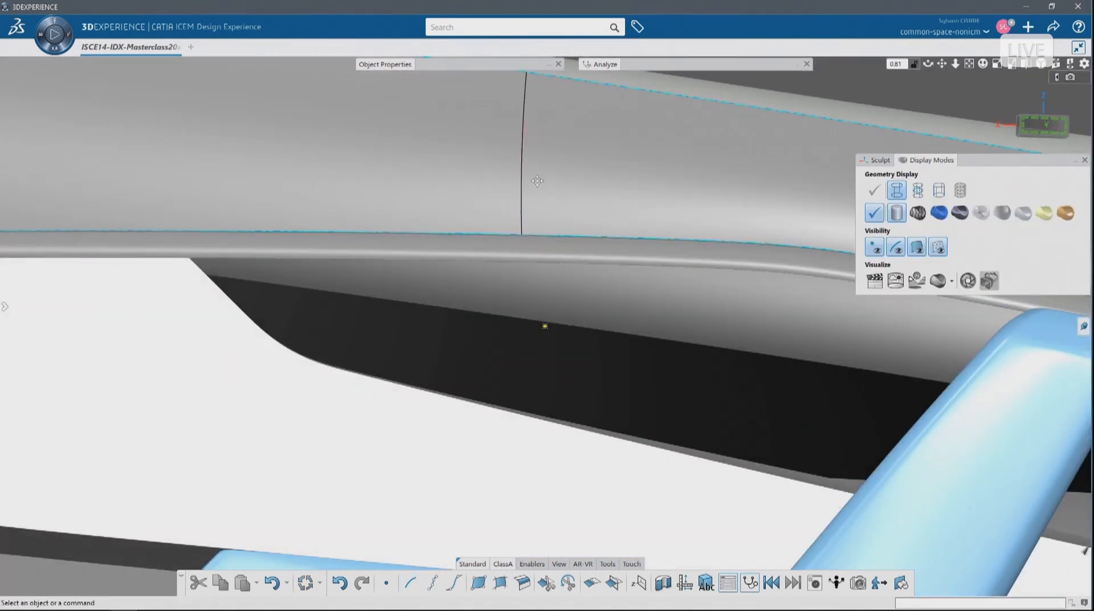
- Edit the new cross curve from the side view and change its soft parametric update mode
click(1043, 126)
double_click(449, 246)
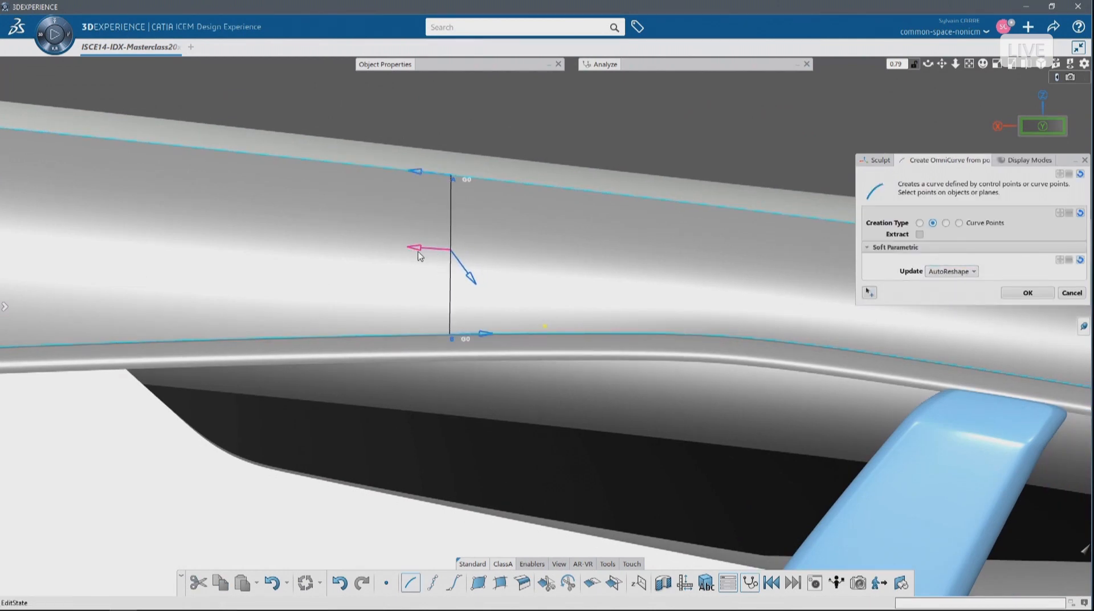
click(951, 271)
click(945, 292)
click(1026, 294)
- Edit the striped blend surface between the two parallel curves and add the cross curve as a profile in Set2
middle_drag(502, 250, 561, 241)
click(515, 249)
click(532, 178)
double_click(498, 241)
click(866, 591)
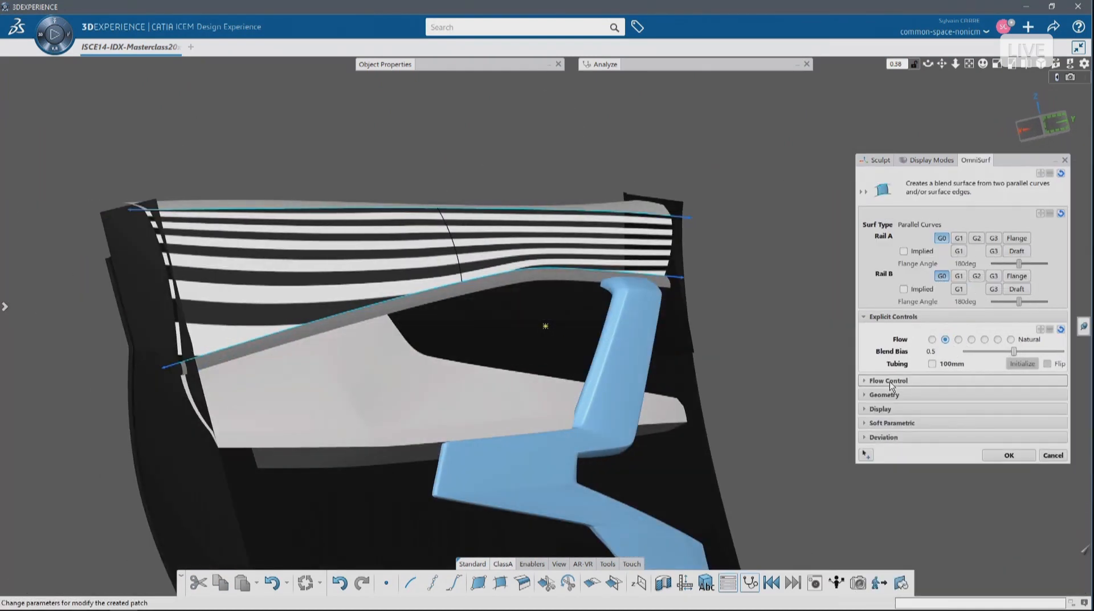
scroll(465, 239, up, 3)
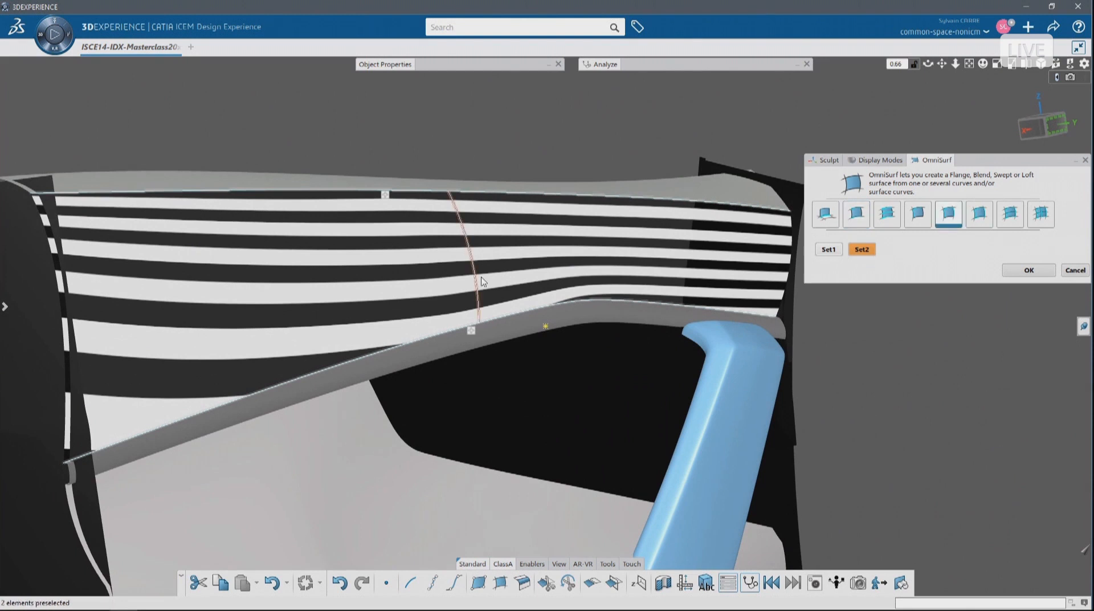
click(1022, 278)
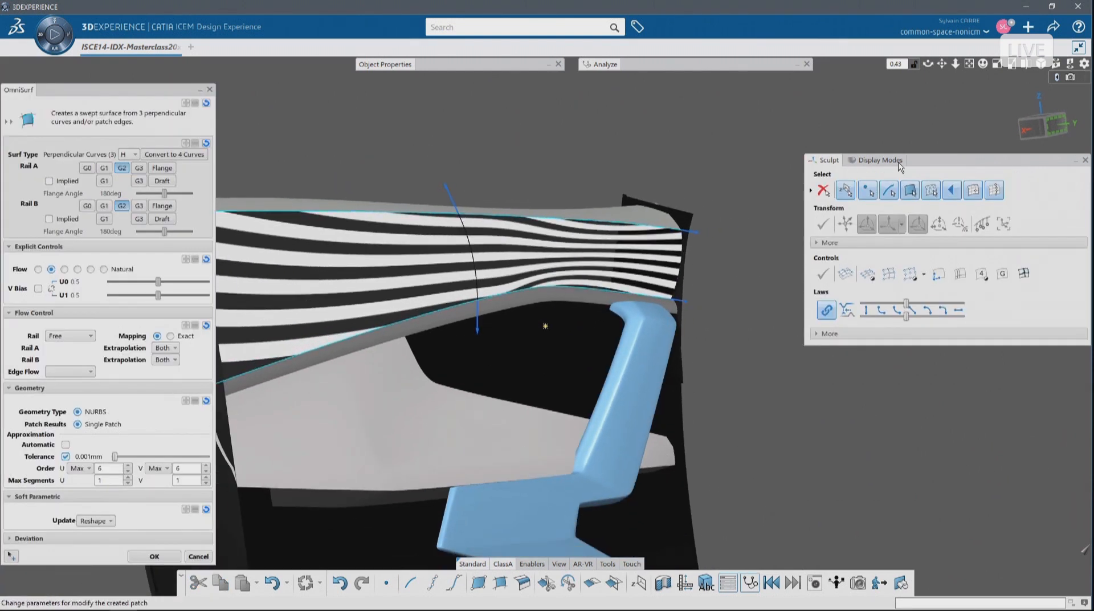
- Set both rails of the swept surface to G0 continuity with RadialP flow, and accept the surface
click(86, 206)
click(103, 269)
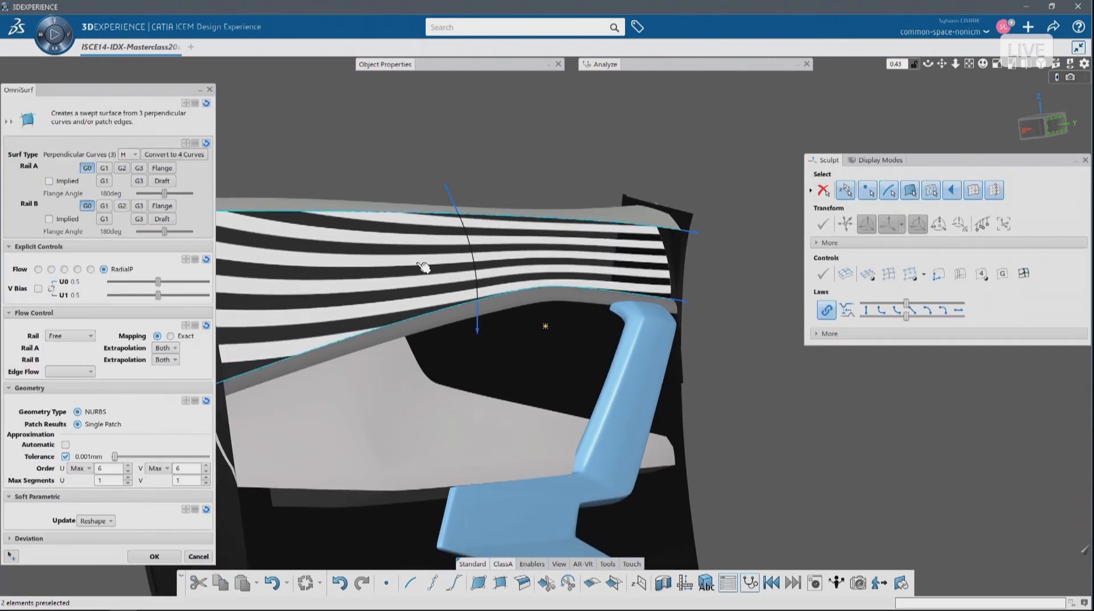
click(154, 556)
scroll(478, 285, up, 3)
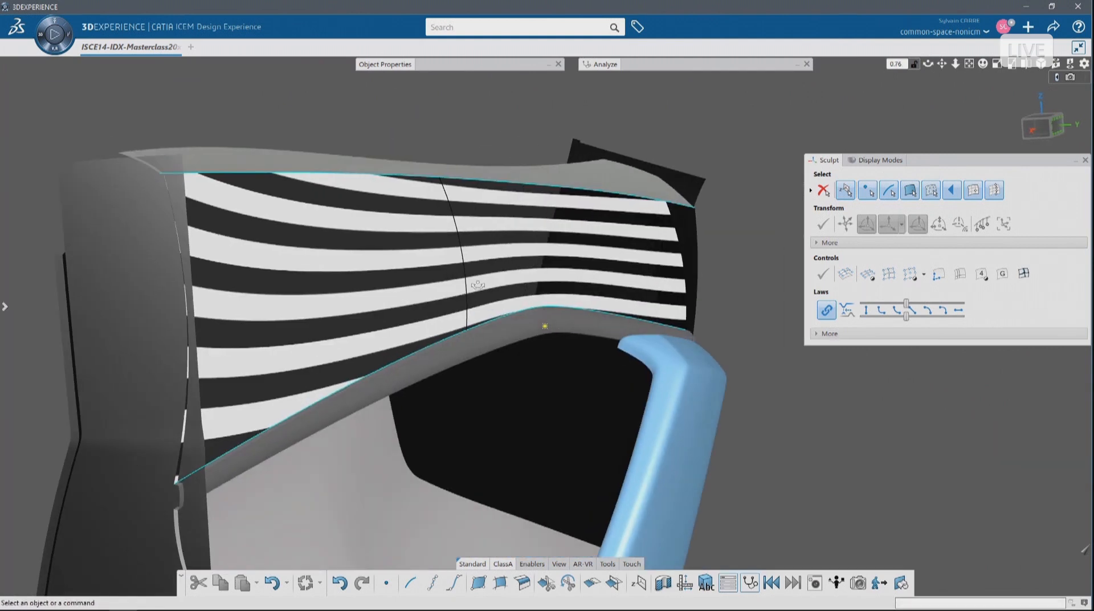
- Sculpt the middle control point of the cross curve to reshape the swept panel surface under the highlight stripes
click(745, 242)
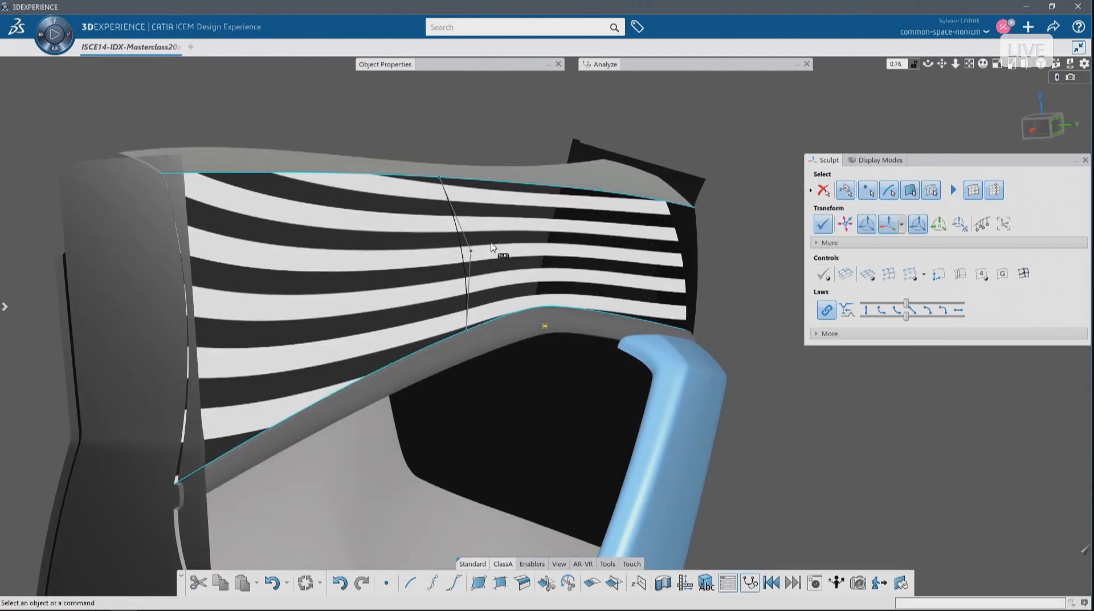
middle_drag(776, 289, 756, 292)
click(477, 258)
drag(733, 312, 770, 211)
click(219, 334)
drag(739, 259, 743, 94)
drag(757, 323, 781, 446)
click(218, 319)
drag(480, 249, 493, 260)
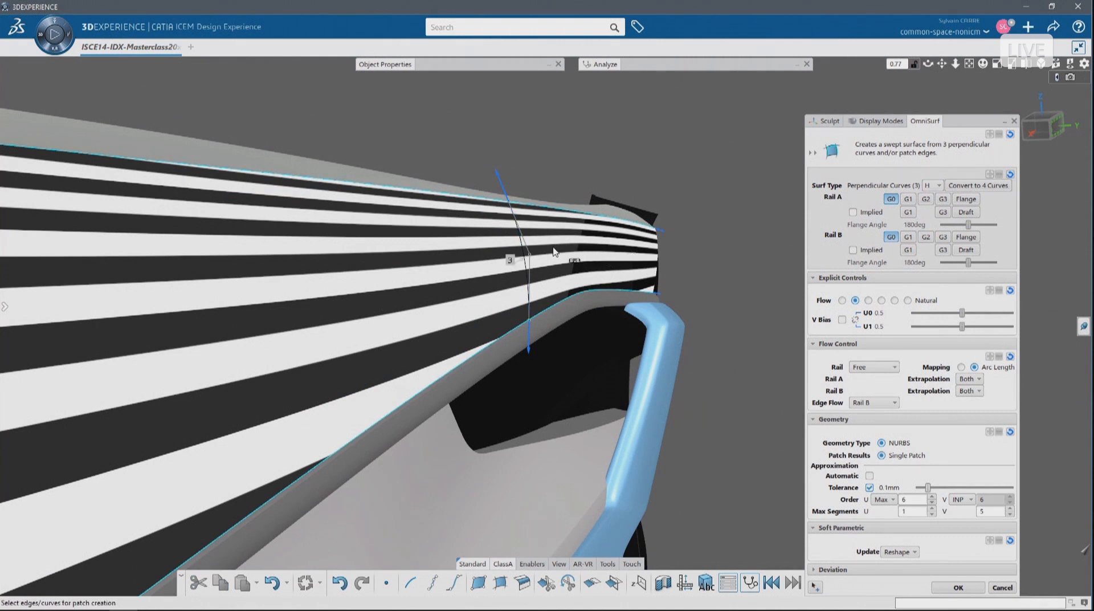
middle_drag(582, 264, 582, 296)
drag(706, 309, 740, 320)
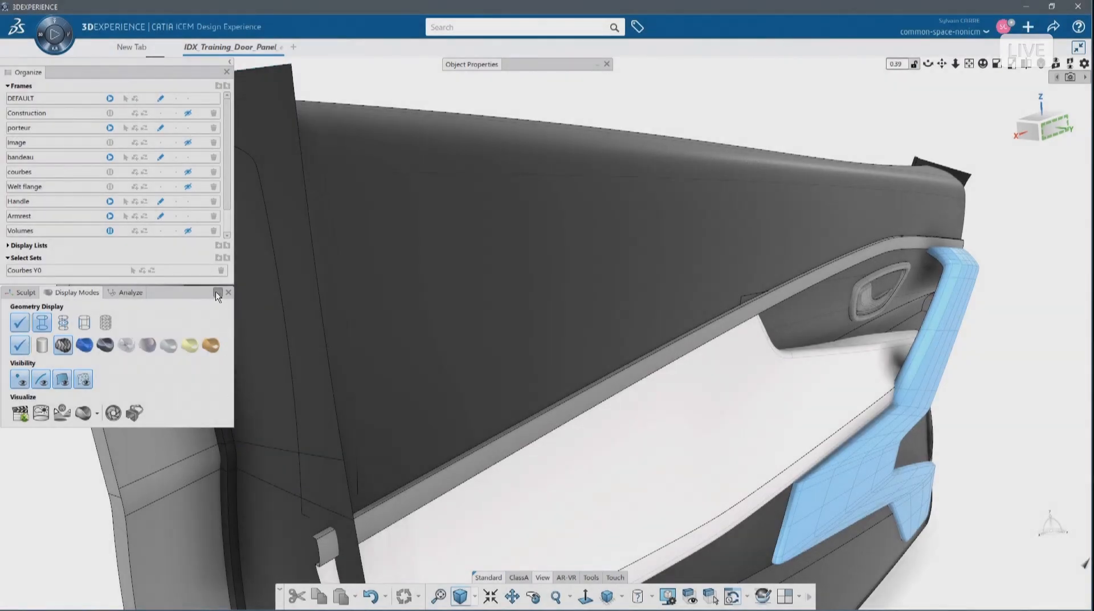
- Collapse the Frames list and examine the finished door panel together with the seat and the car body structure
click(17, 87)
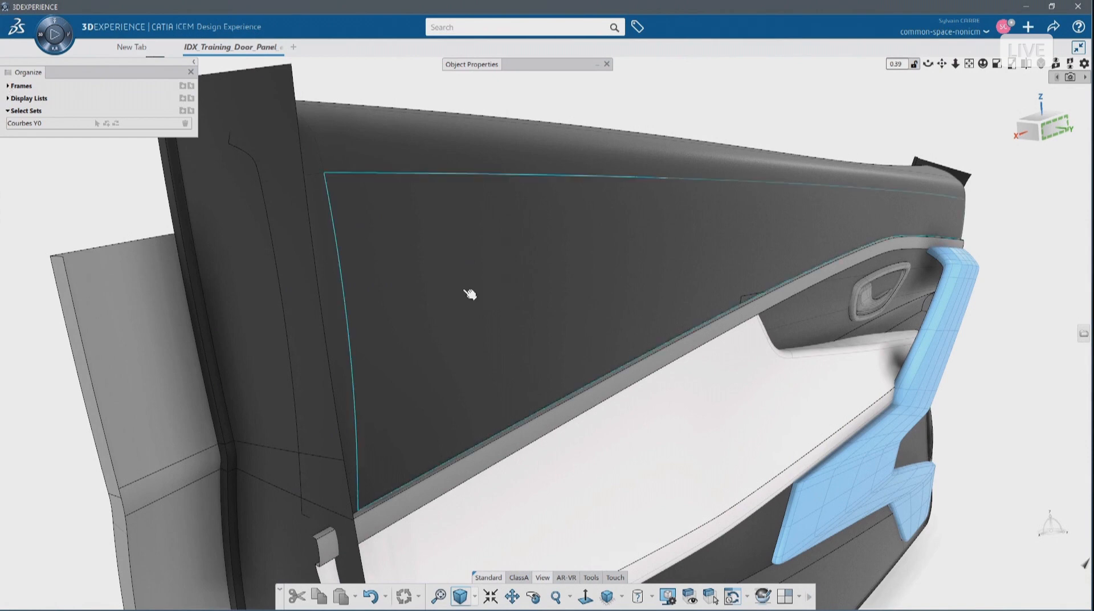
middle_drag(699, 339, 459, 384)
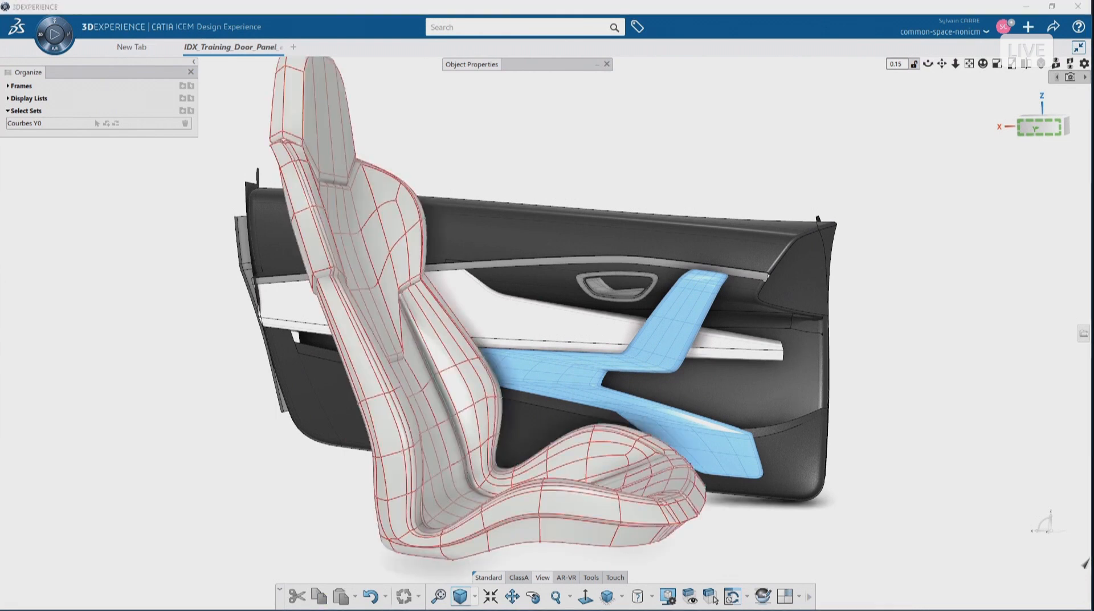
scroll(640, 387, down, 3)
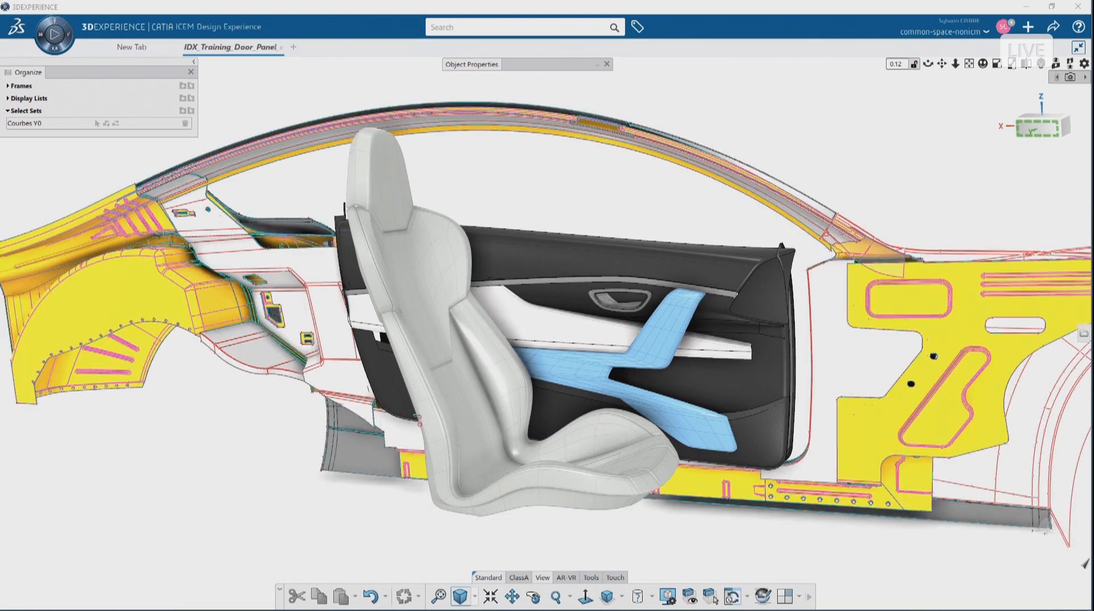
mouse_move(717, 317)
middle_down()
mouse_move(740, 312)
mouse_move(729, 318)
middle_up()
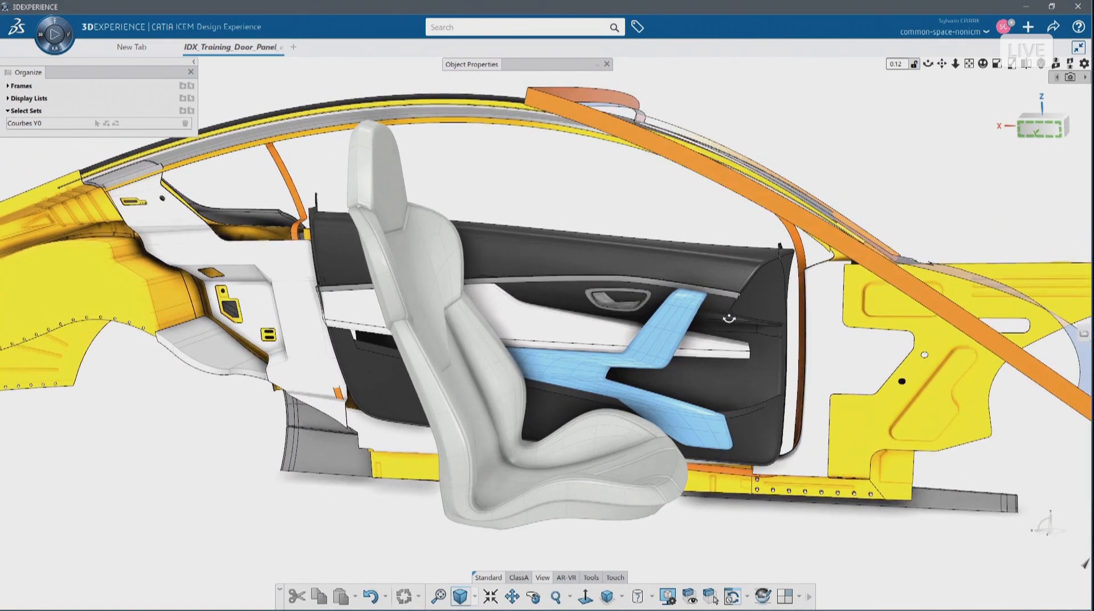
scroll(735, 331, down, 3)
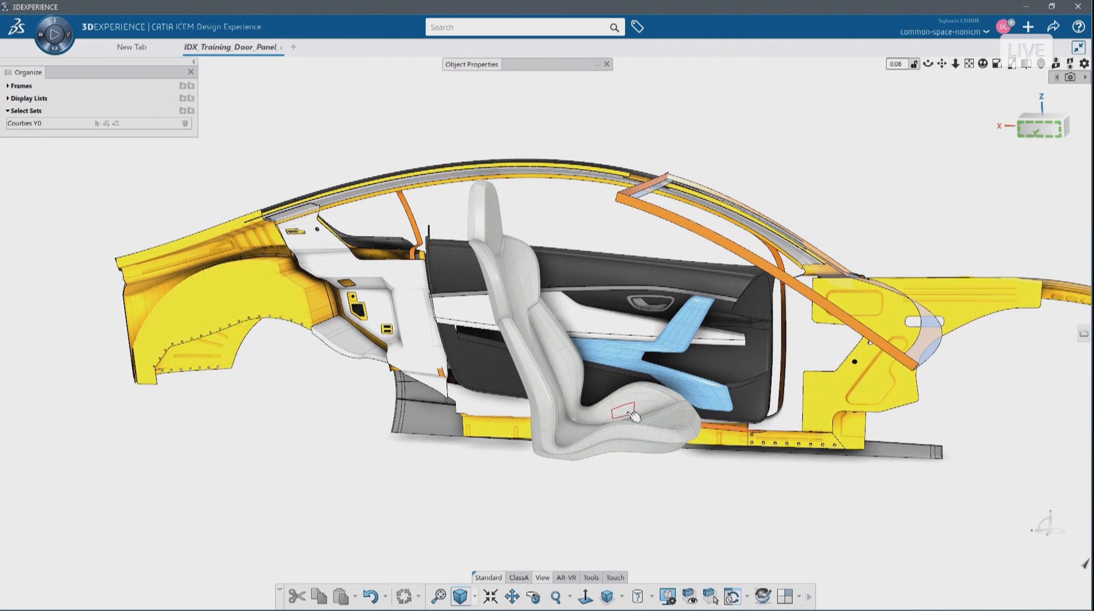
middle_drag(586, 333, 694, 531)
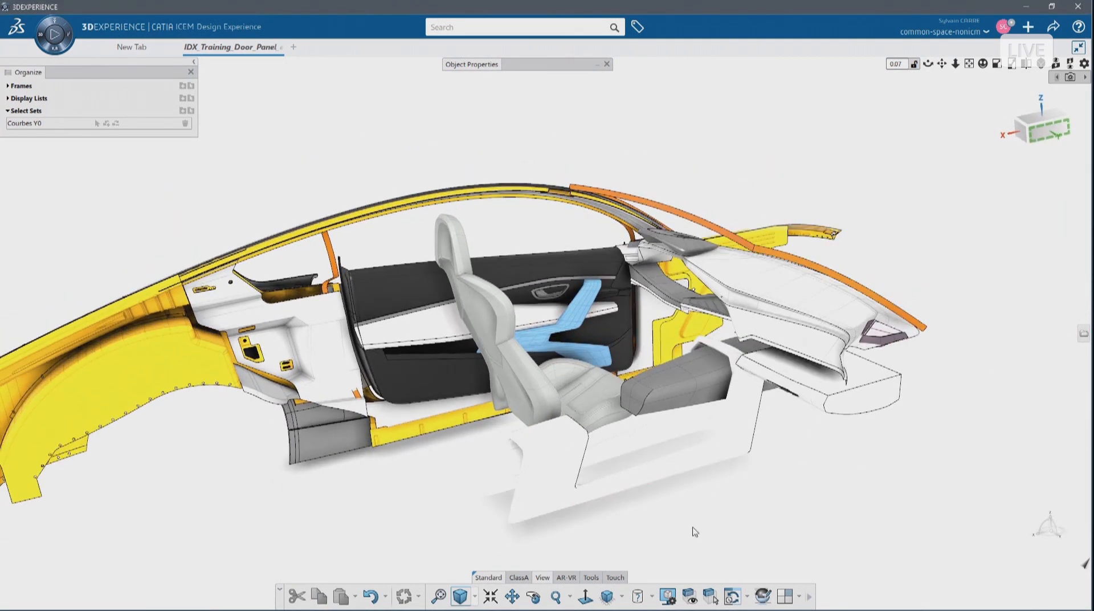
- Limit the displayed geometry to a smaller spherical volume around the door panel and seat
click(689, 596)
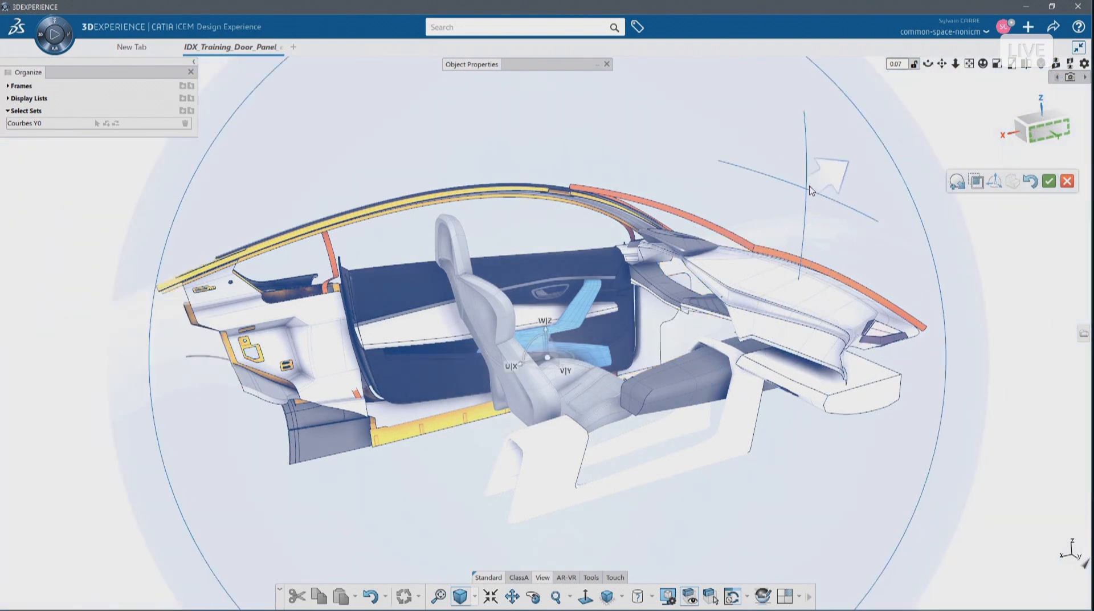
drag(811, 191, 784, 260)
drag(557, 366, 510, 334)
click(909, 81)
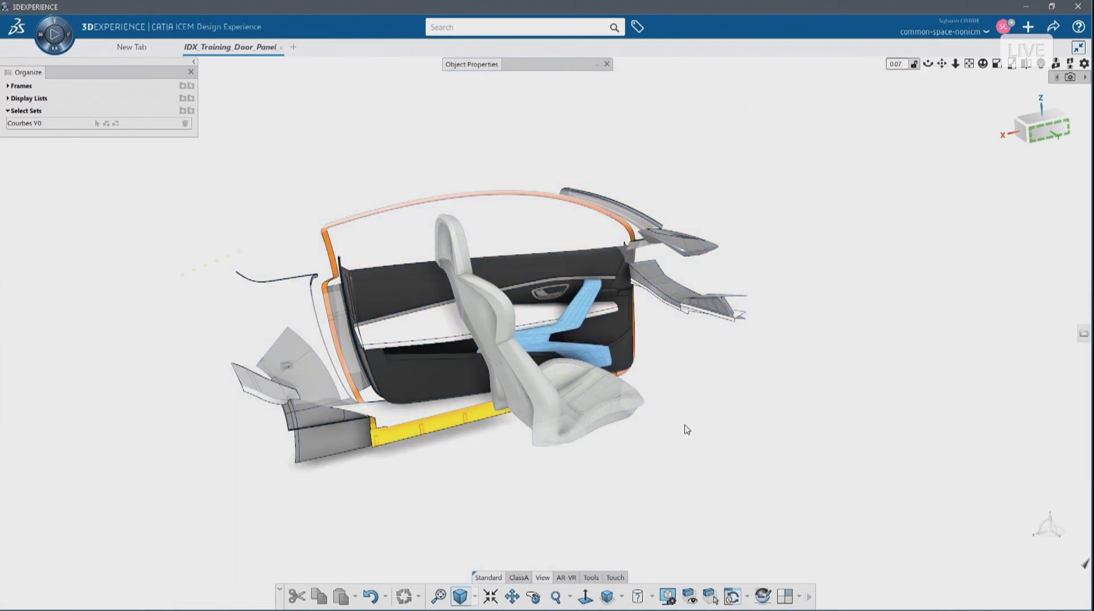
middle_drag(687, 429, 597, 392)
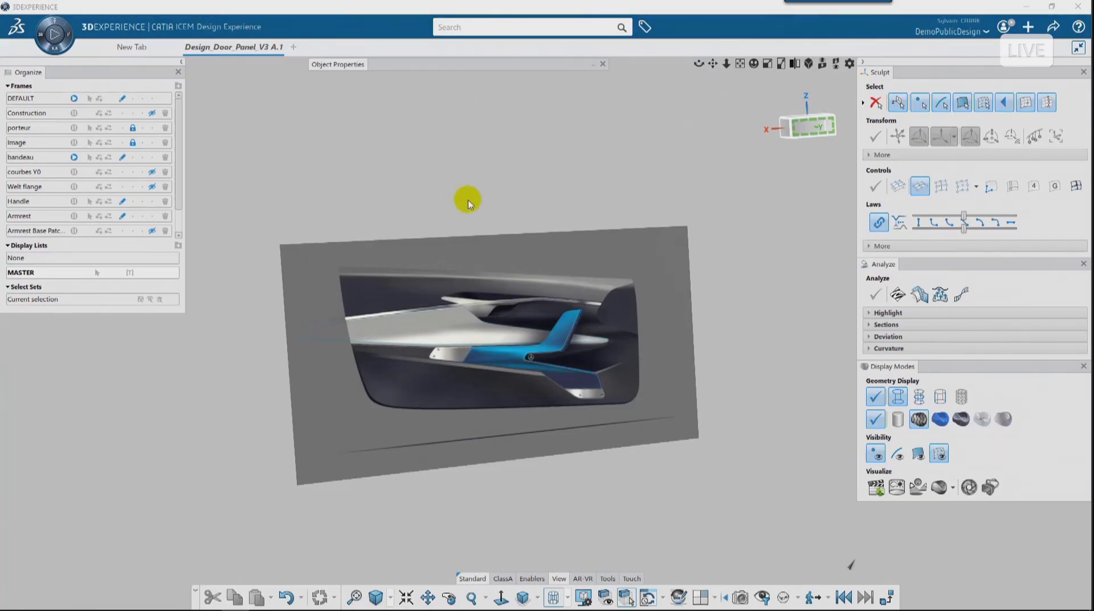
- View the door panel image square-on along Y and display the styling curves over it
mouse_move(497, 346)
middle_down()
mouse_move(586, 359)
mouse_move(490, 349)
middle_up()
click(811, 129)
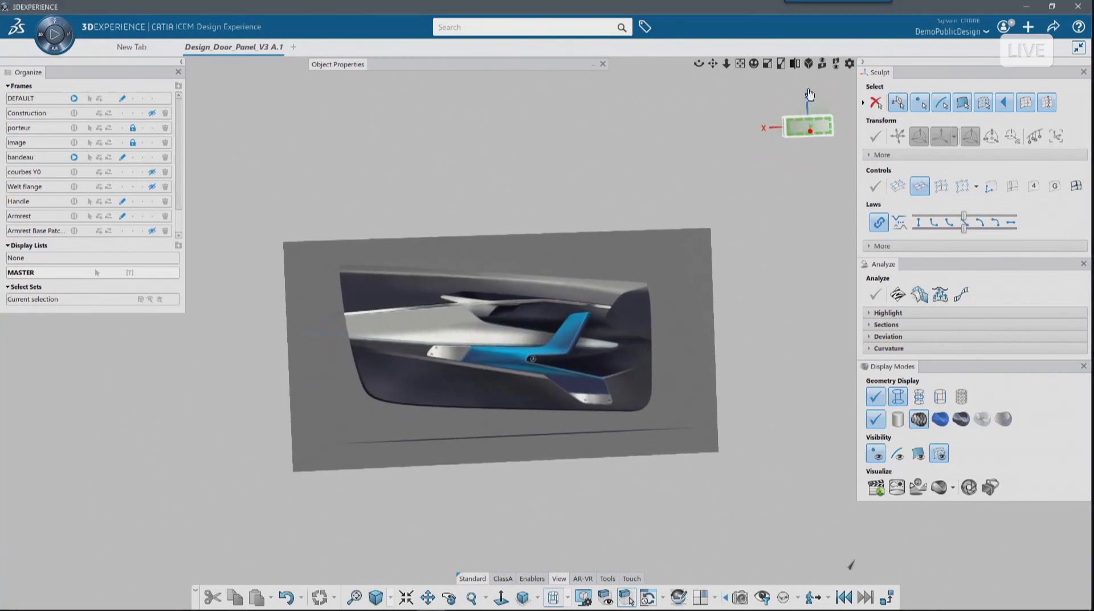
click(809, 67)
click(896, 455)
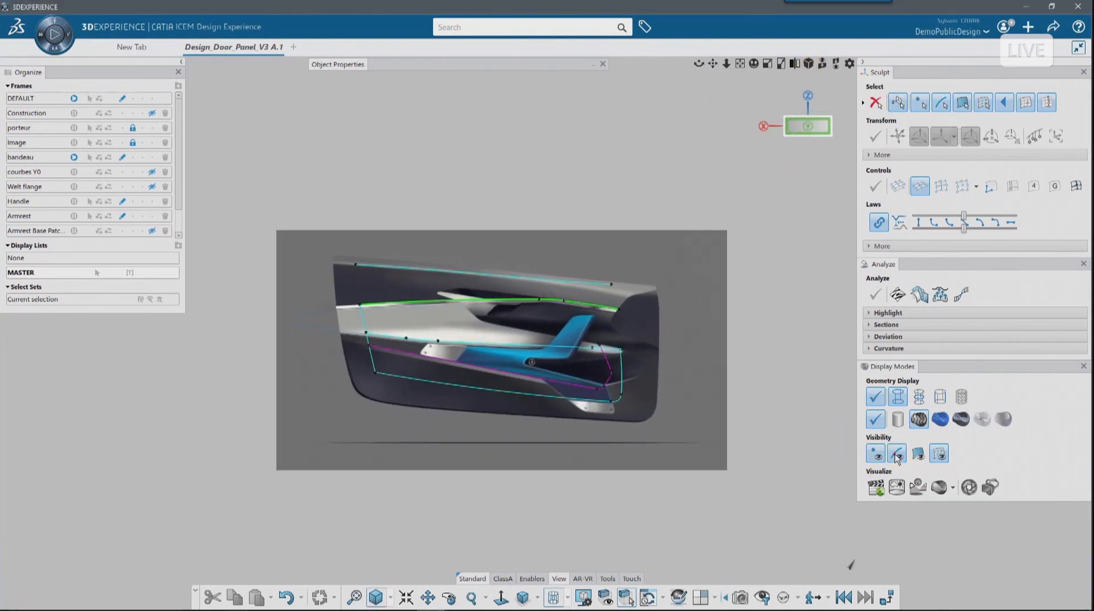
middle_drag(497, 356, 499, 321)
mouse_move(524, 355)
middle_down()
mouse_move(703, 373)
mouse_move(625, 386)
mouse_move(588, 344)
mouse_move(581, 356)
middle_up()
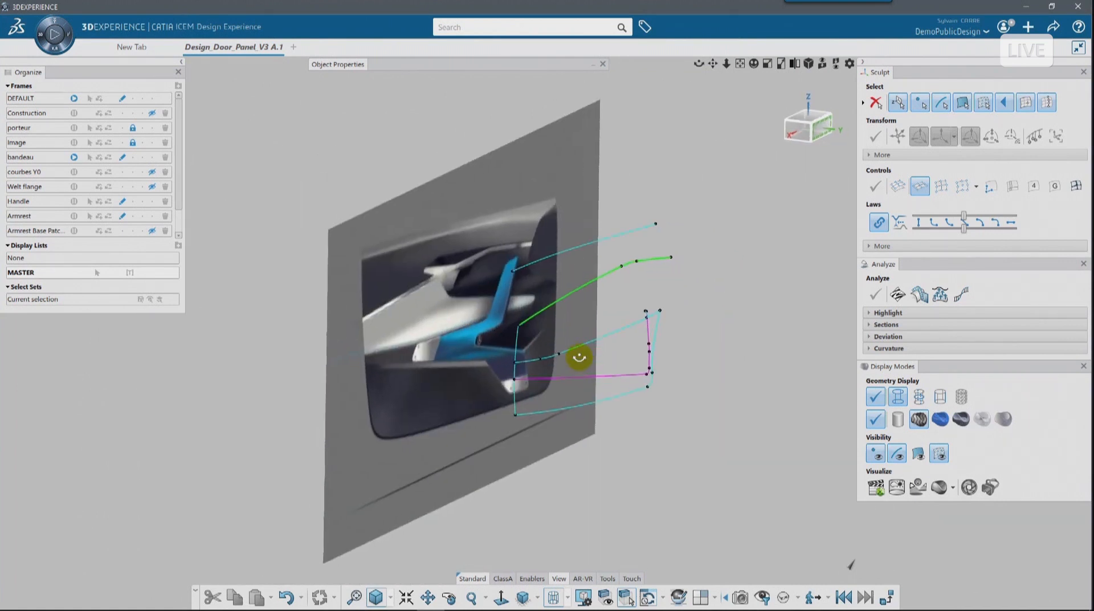
- Hide the Image frame and display the control points of the long lower magenta curve
click(152, 142)
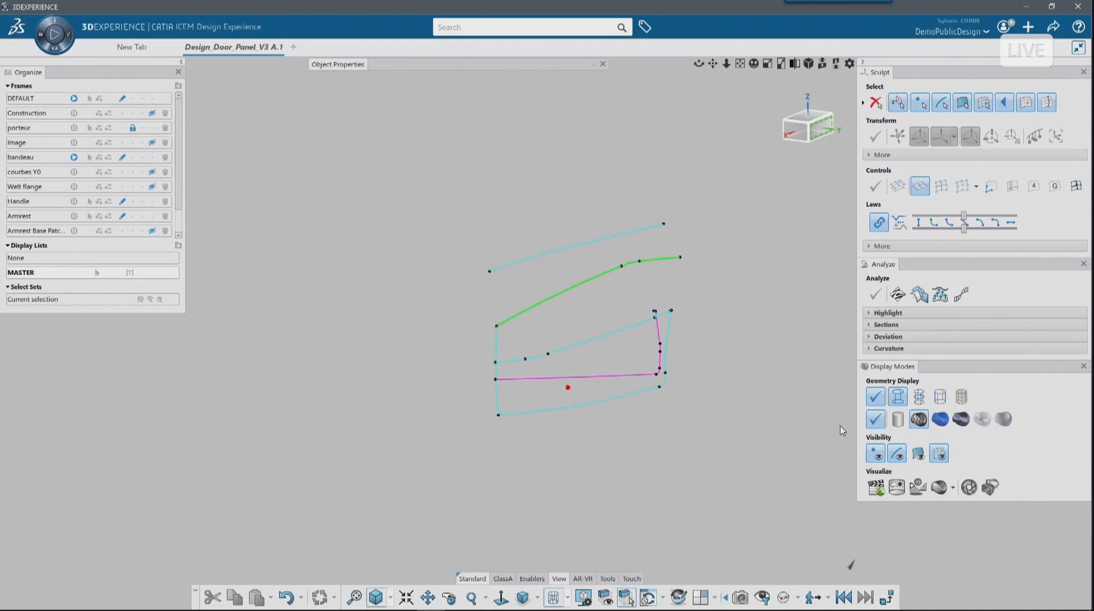
middle_drag(717, 397, 611, 383)
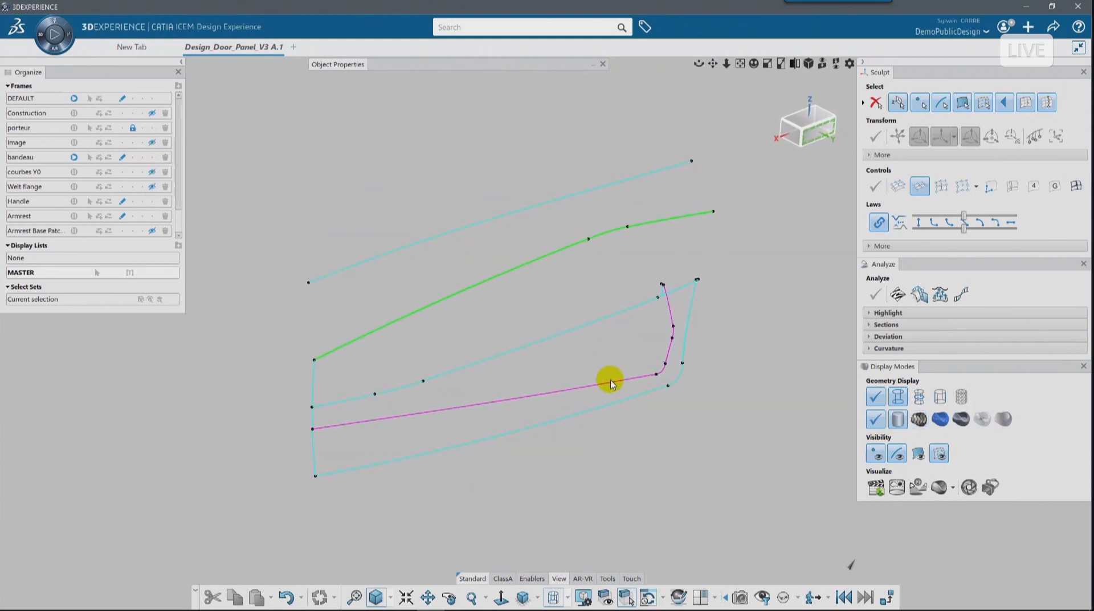
click(610, 385)
middle_drag(666, 471, 586, 396)
click(621, 462)
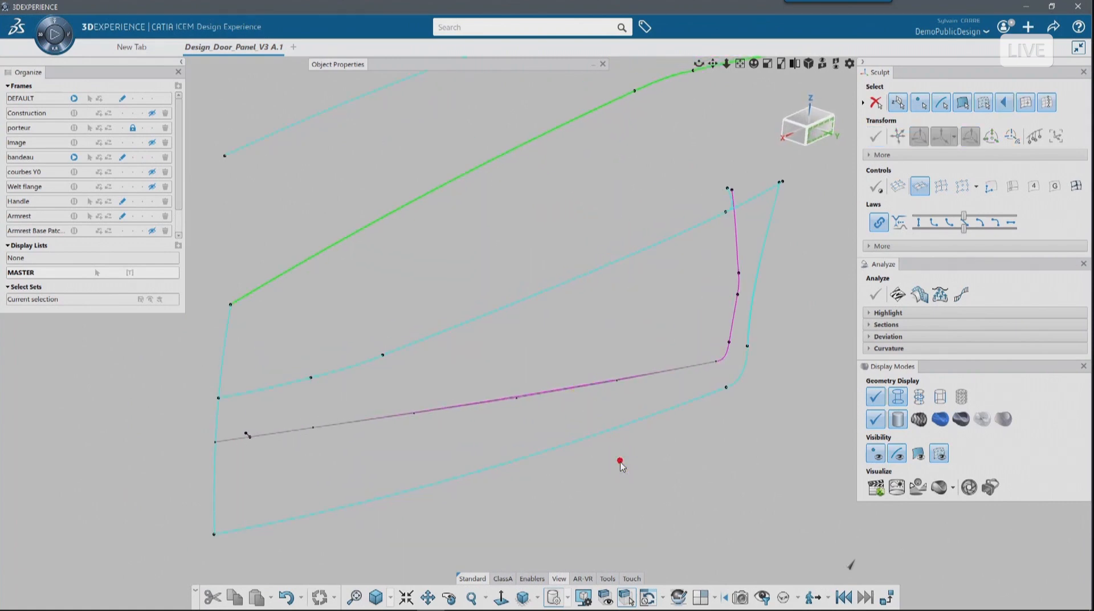
mouse_move(619, 454)
middle_down()
mouse_move(617, 429)
mouse_move(619, 441)
middle_up()
- Display the door panel surfaces together with the styling curves
click(917, 452)
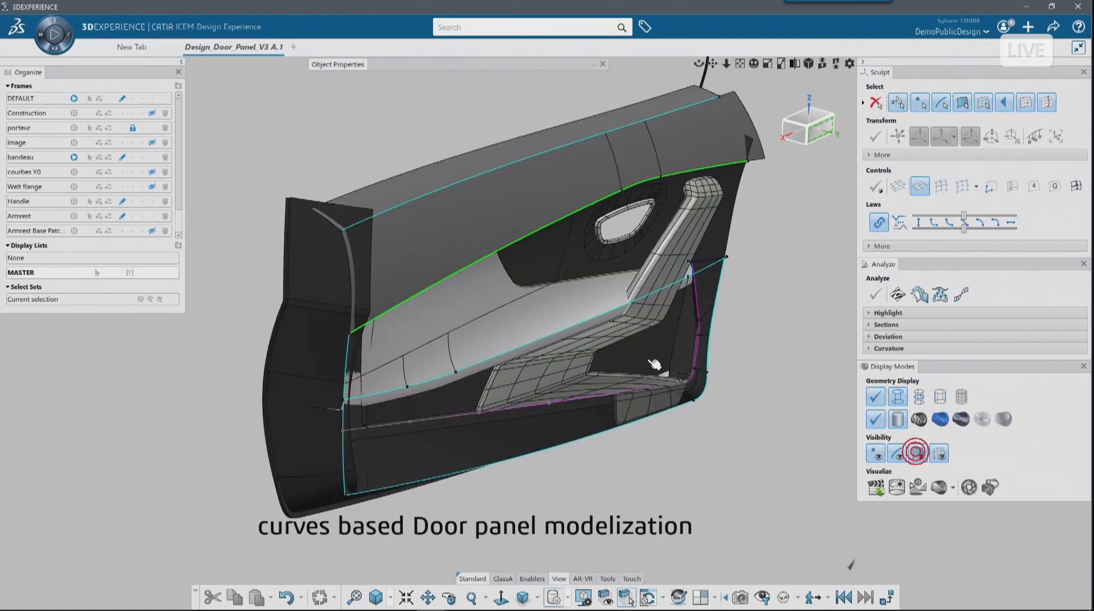
middle_drag(614, 353, 574, 347)
middle_drag(493, 321, 528, 319)
- Open the armrest's subdivision surface to examine its mesh, and leave the editing mode
click(544, 306)
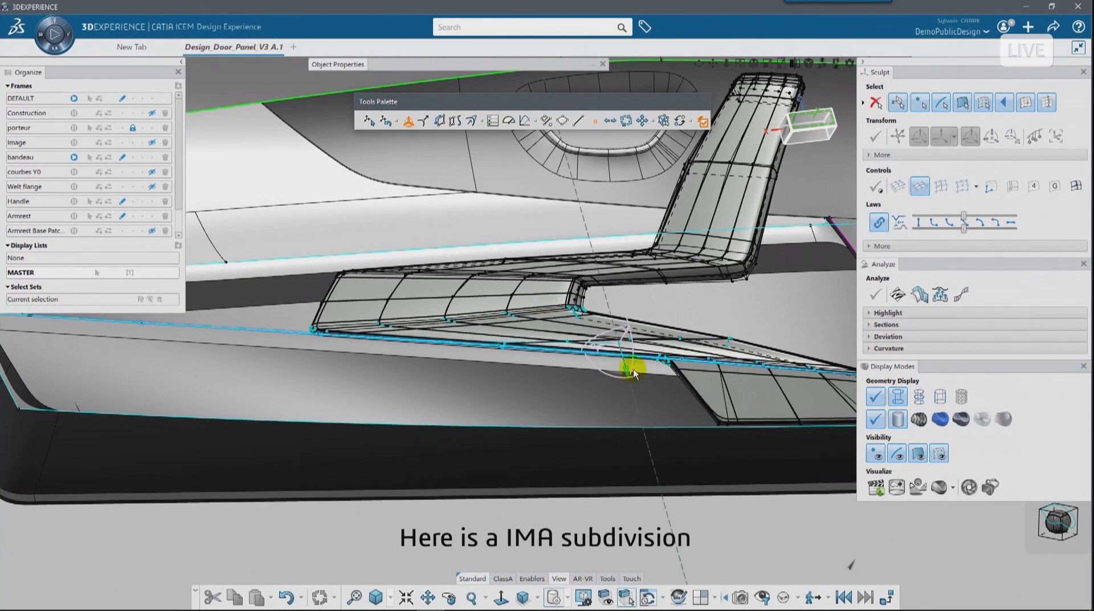
key(Escape)
click(634, 524)
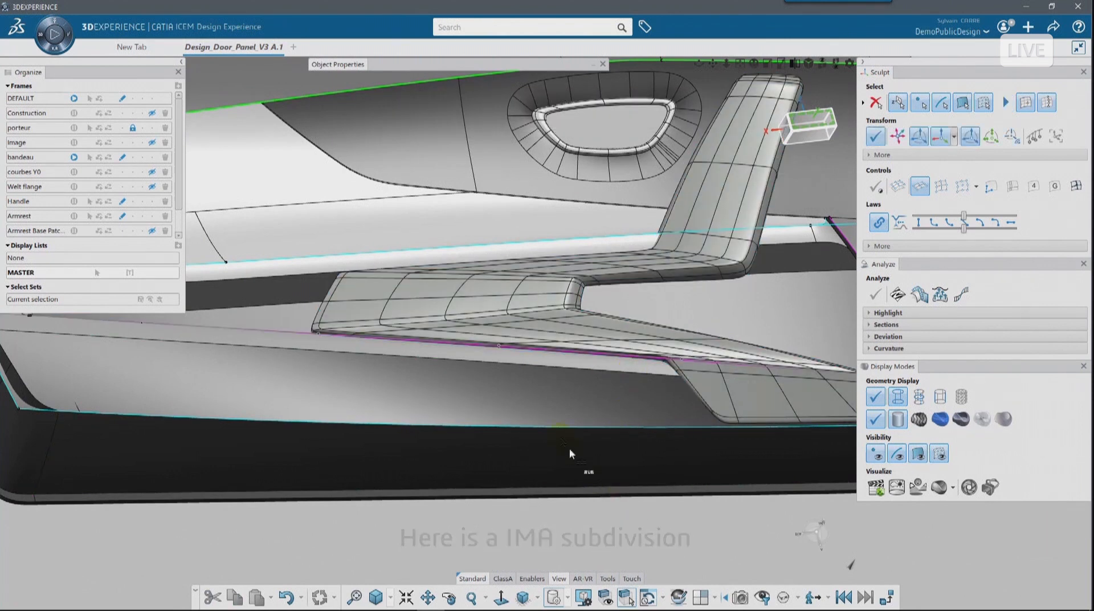
- Select a control point of the magenta curve beneath the armrest and move it to reshape the matched subdivision and adjoining patches
click(504, 349)
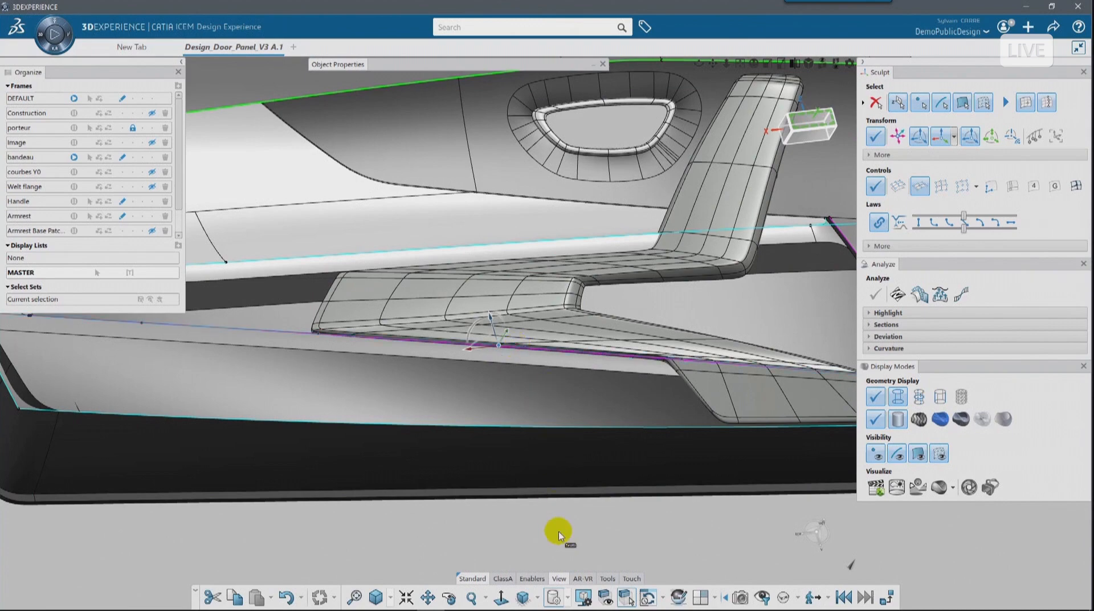
middle_drag(558, 534, 446, 291)
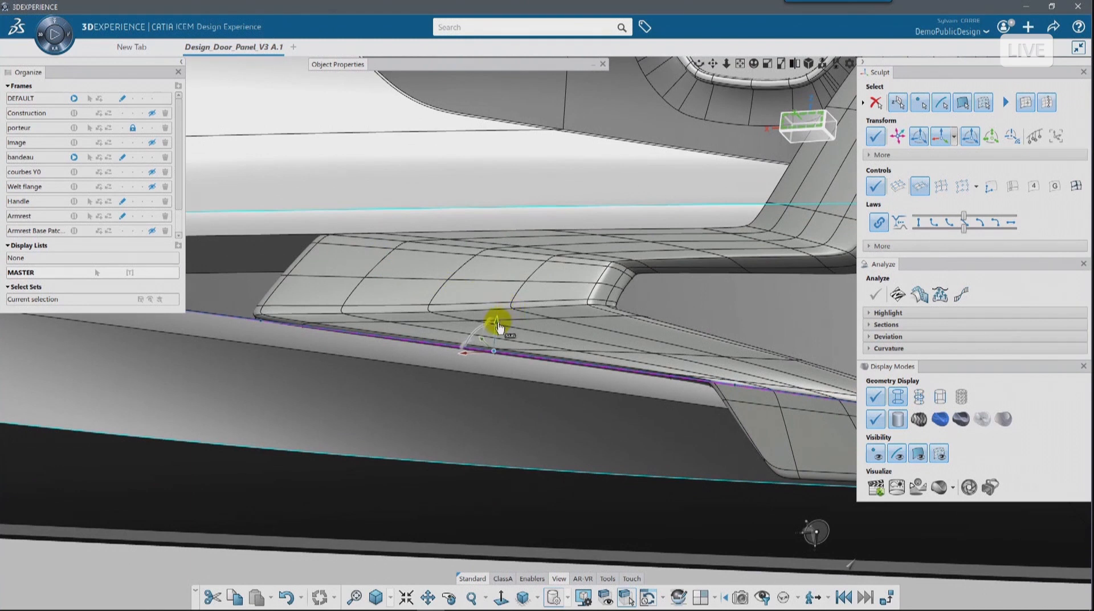
drag(497, 324, 497, 310)
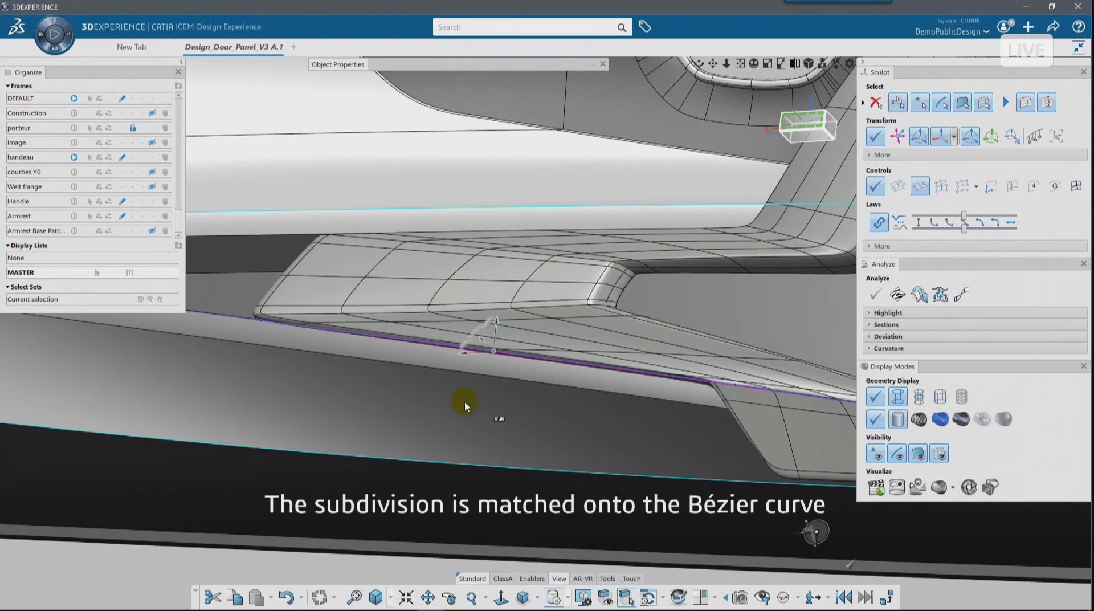
scroll(108, 190, down, 1)
scroll(108, 194, down, 1)
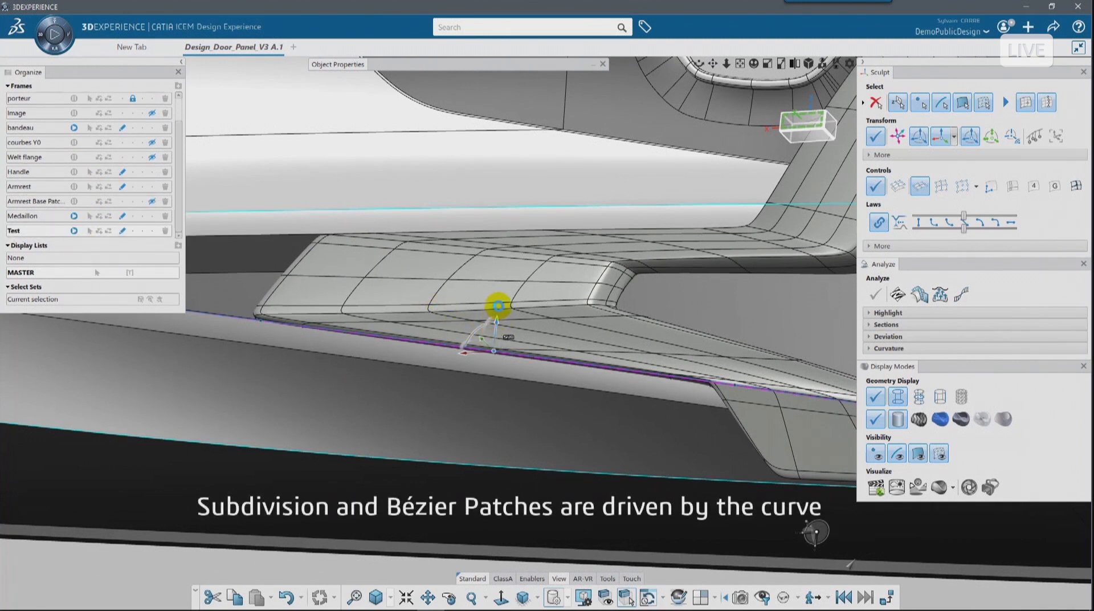
drag(499, 305, 499, 304)
mouse_move(535, 347)
mouse_down()
mouse_move(577, 360)
mouse_move(528, 323)
mouse_up()
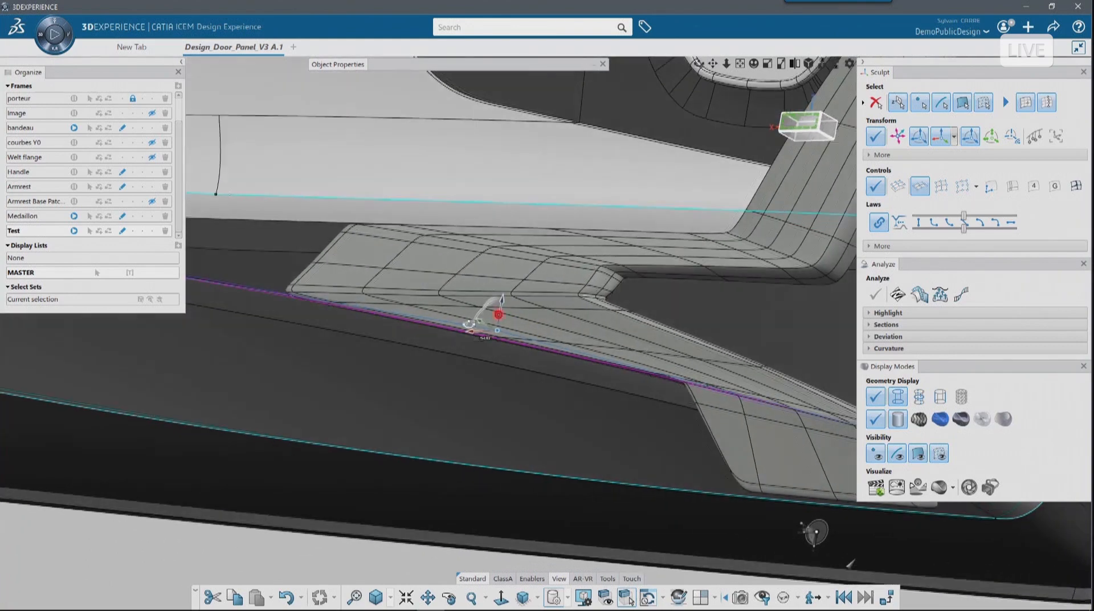
middle_drag(468, 323, 484, 378)
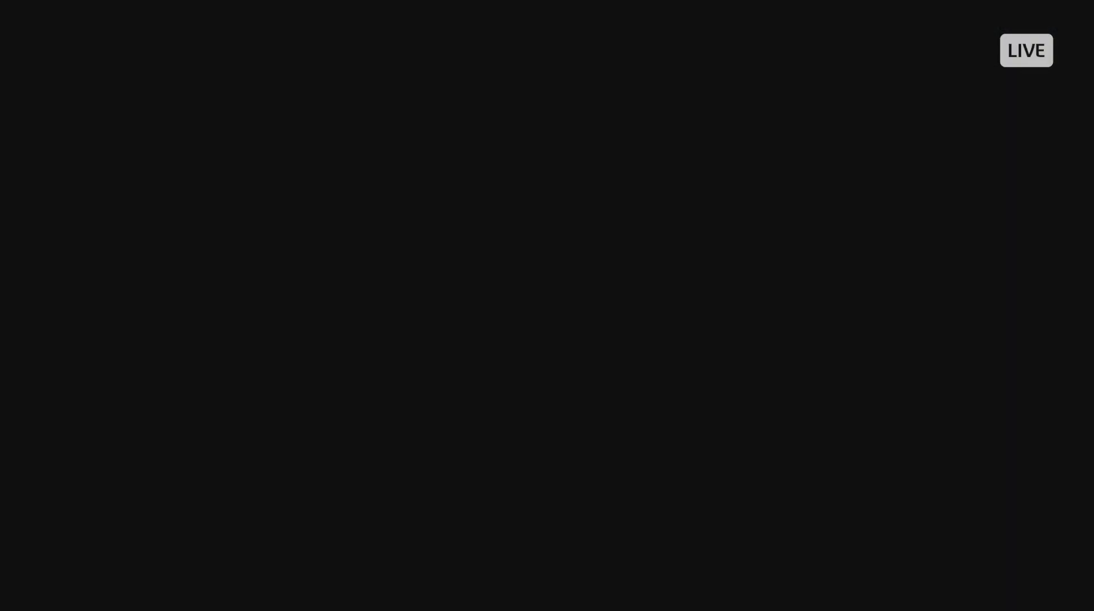